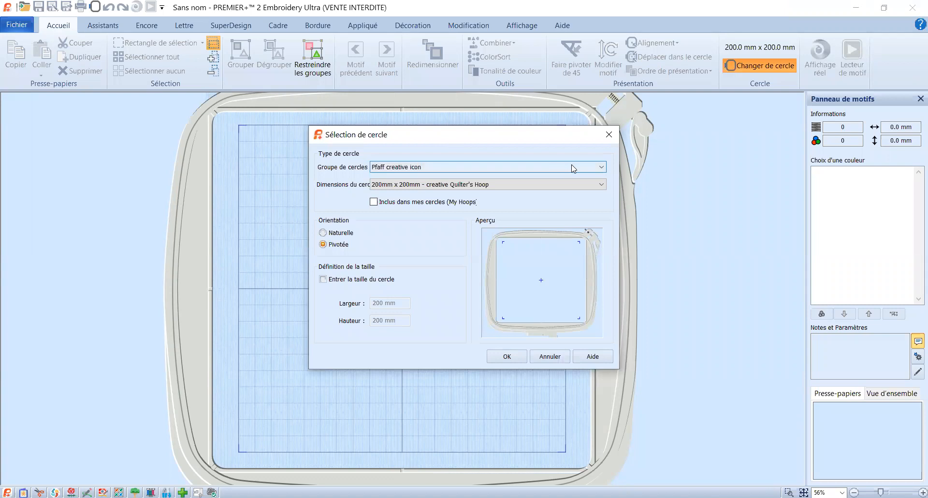
Choose the 200mm x 200mm creative Quilter's Hoop from the Pfaff creative icon hoop group
left_click(573, 169)
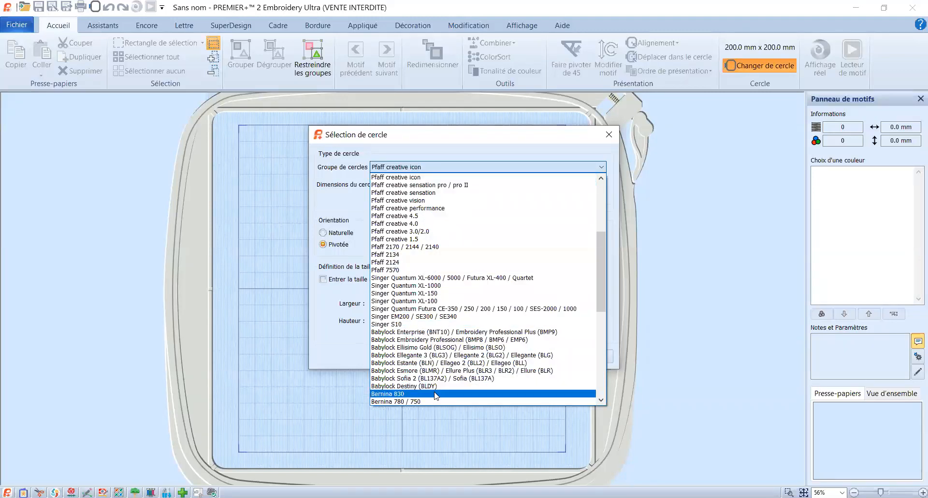
left_click_drag(603, 252, 594, 174)
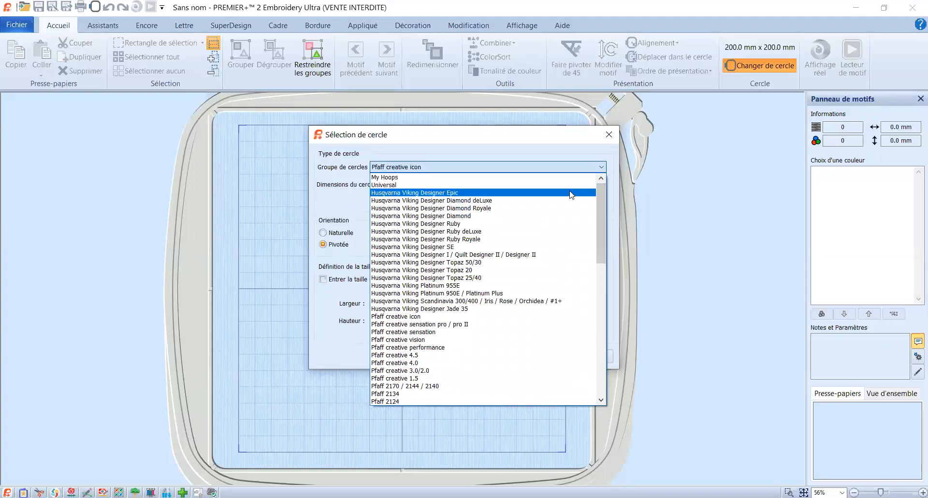
left_click(472, 318)
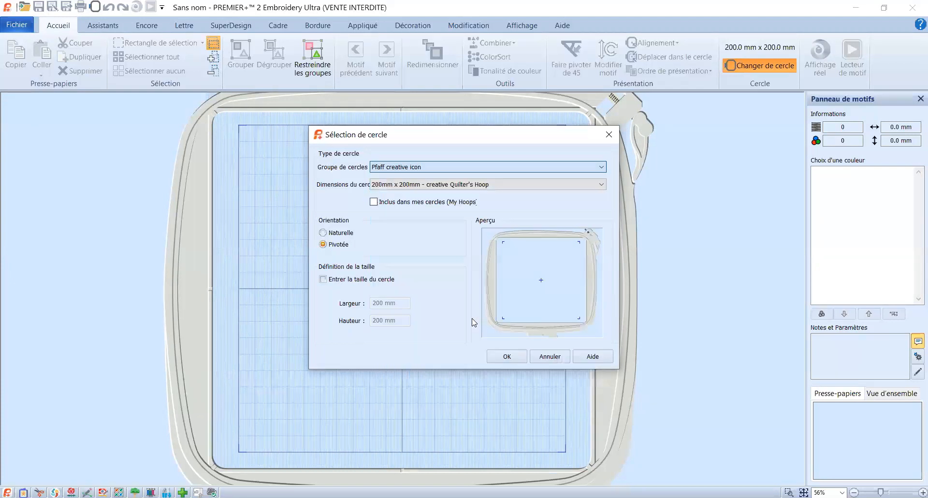
left_click(517, 191)
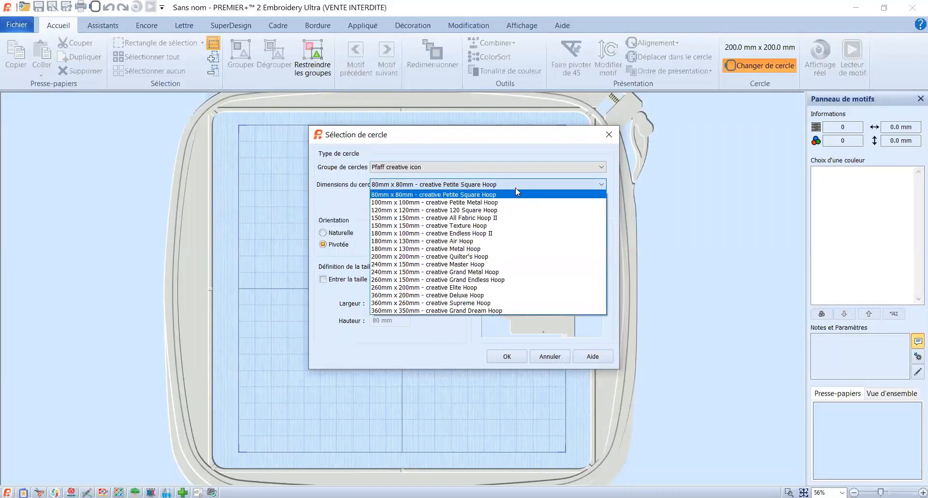
left_click(450, 256)
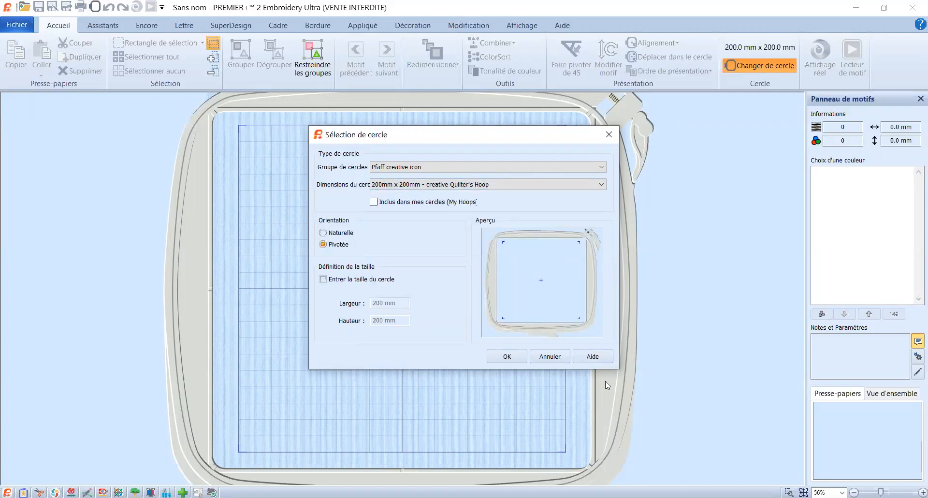
left_click(507, 356)
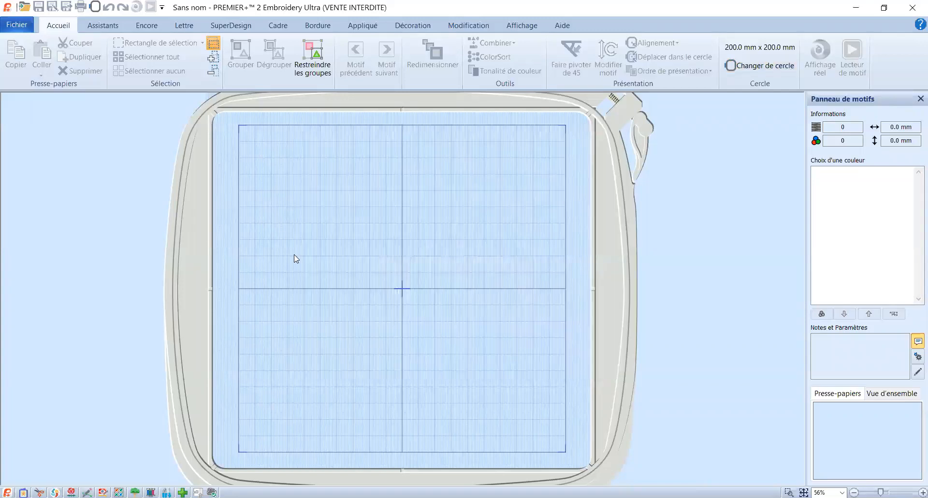
Start a quilt block with the style "Bloc de patchwork rempli ; broderie intérieure"
left_click(95, 33)
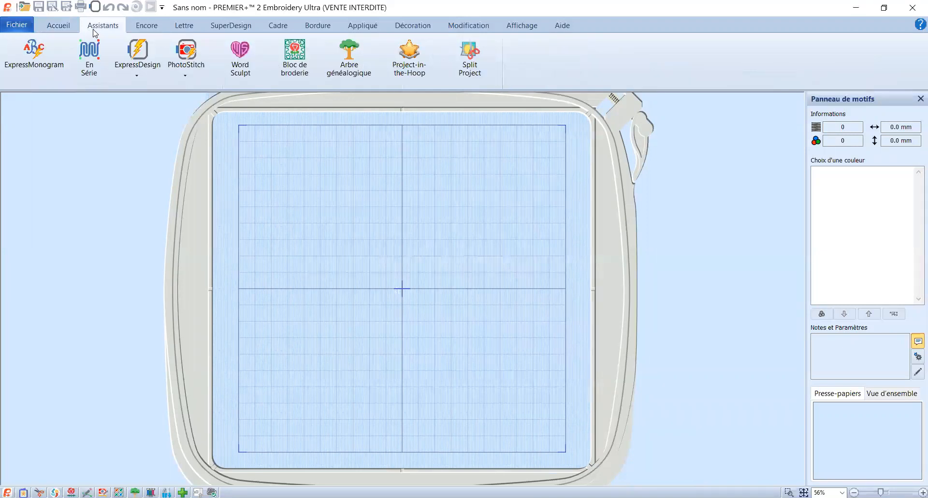
left_click(294, 67)
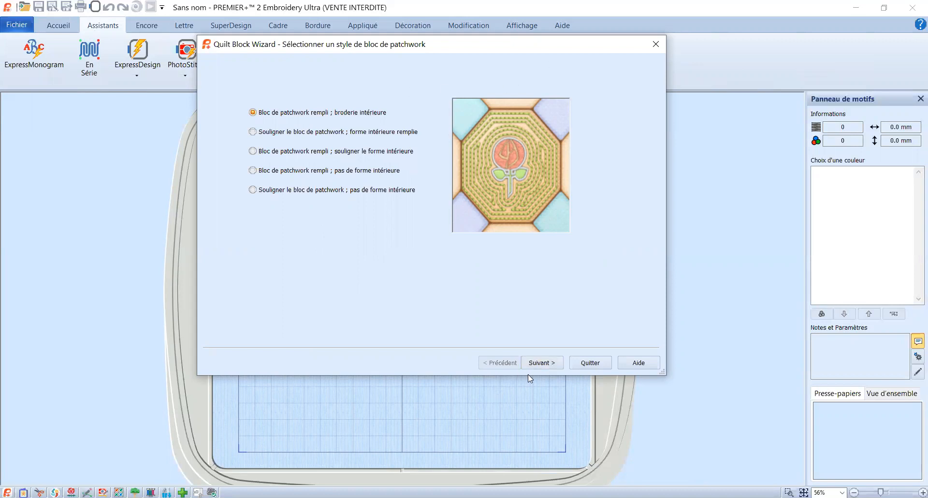
left_click(541, 362)
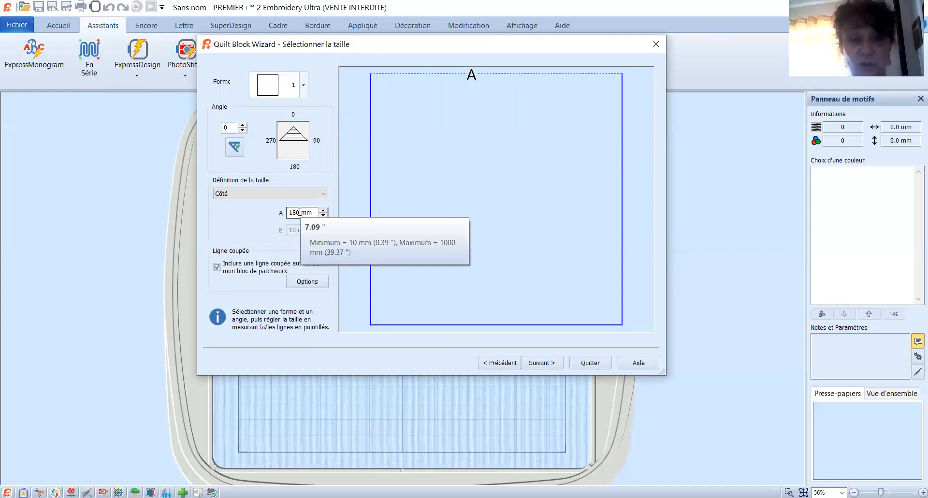
Set the square block's side A to 180 mm and accept the cut line options with 10.0 mm margin and 3.0 mm stitch length
left_click_drag(300, 212, 276, 213)
type("180")
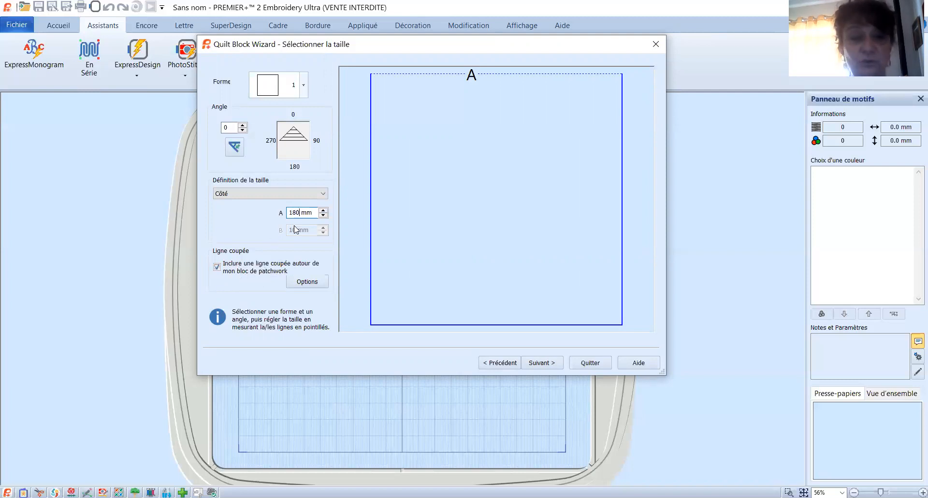
left_click(308, 282)
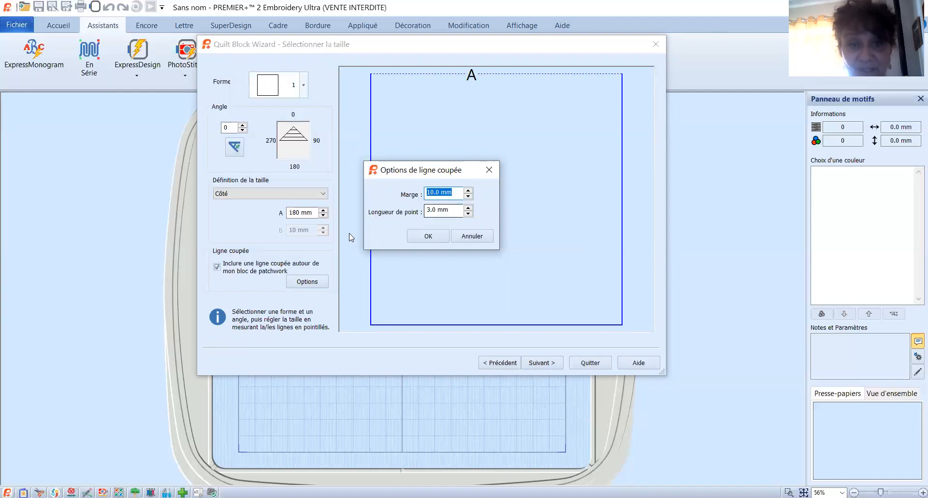
left_click(425, 236)
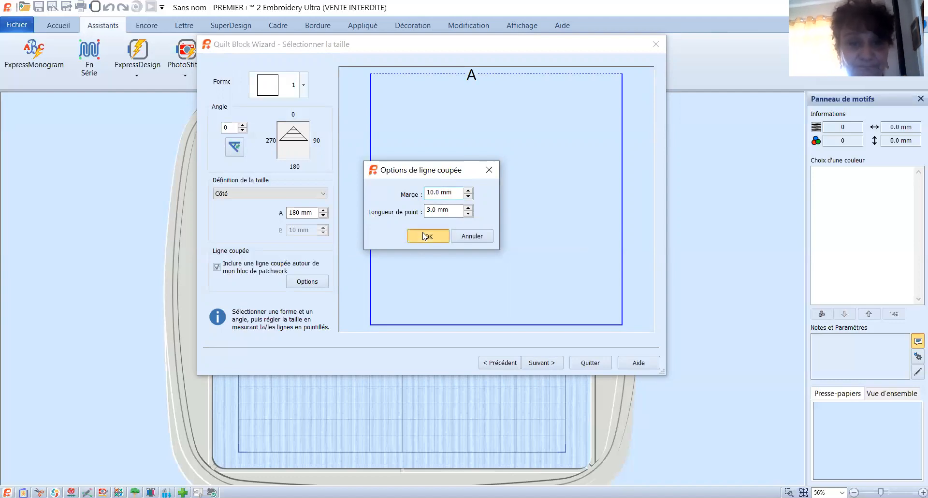
left_click(541, 363)
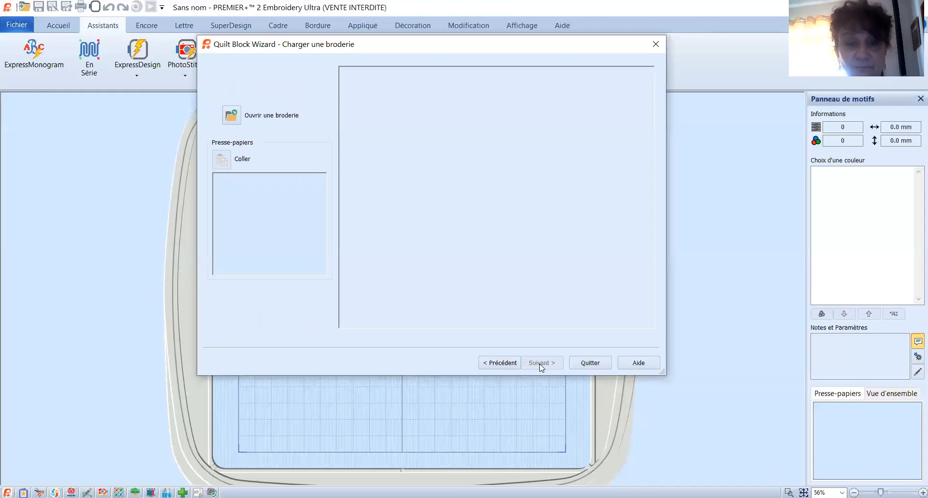
Load the embroidery "le bon motif pour le cours" from the Téléchargements folder as the block's inner design
left_click(228, 117)
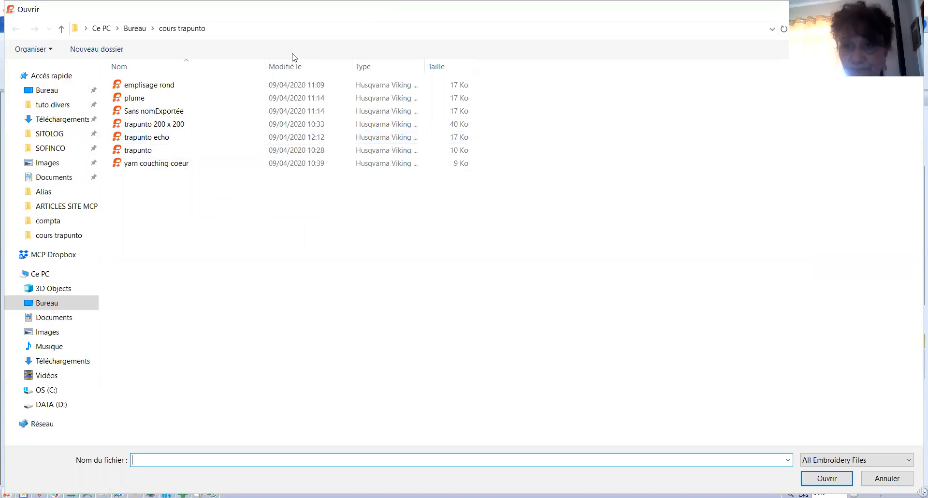
key("Escape")
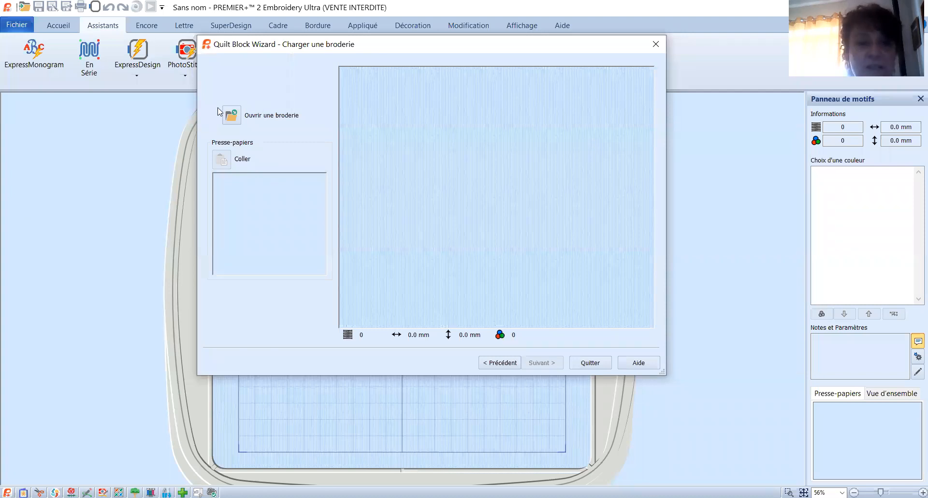
left_click(230, 119)
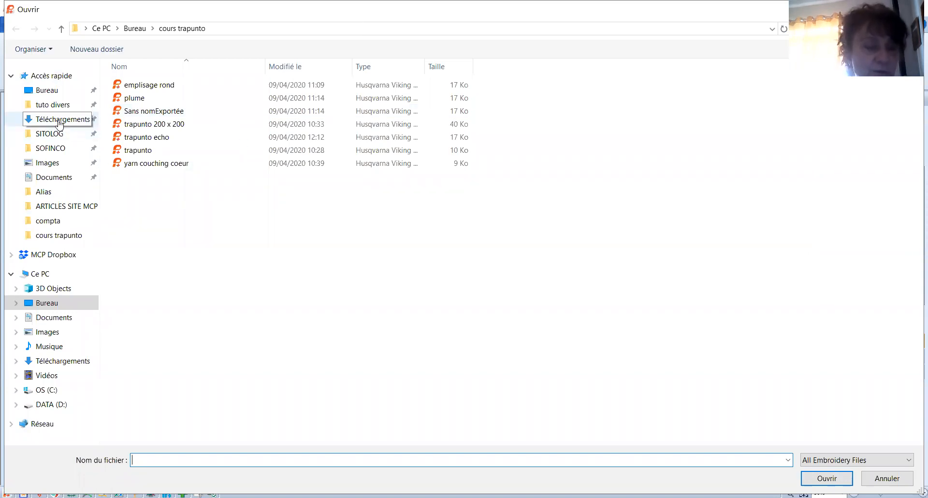
left_click(60, 120)
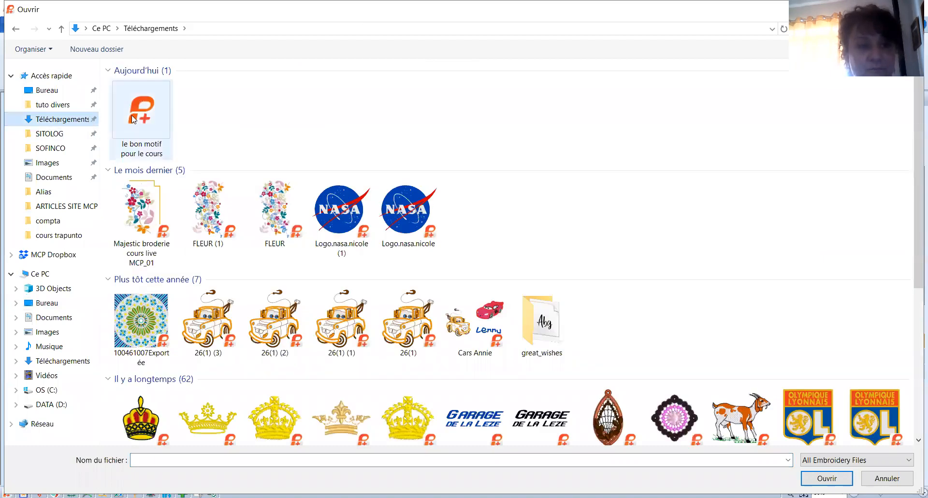
double_click(131, 115)
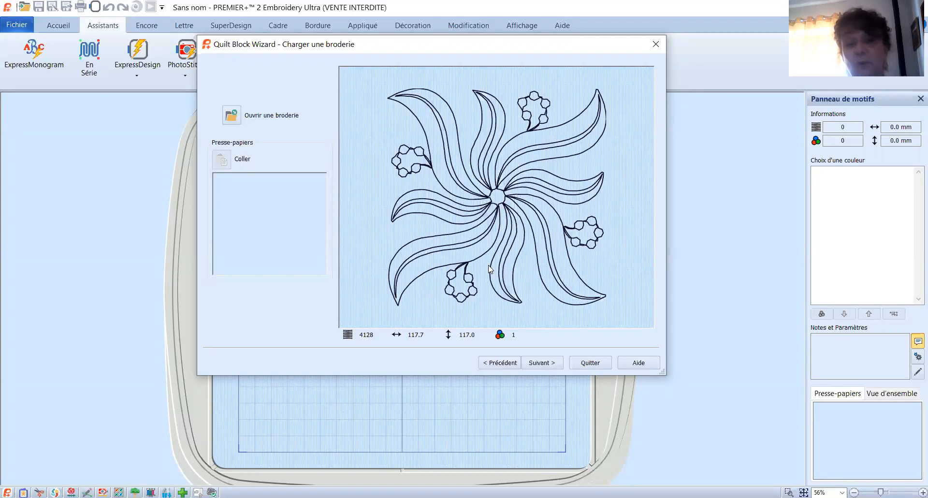
left_click(541, 365)
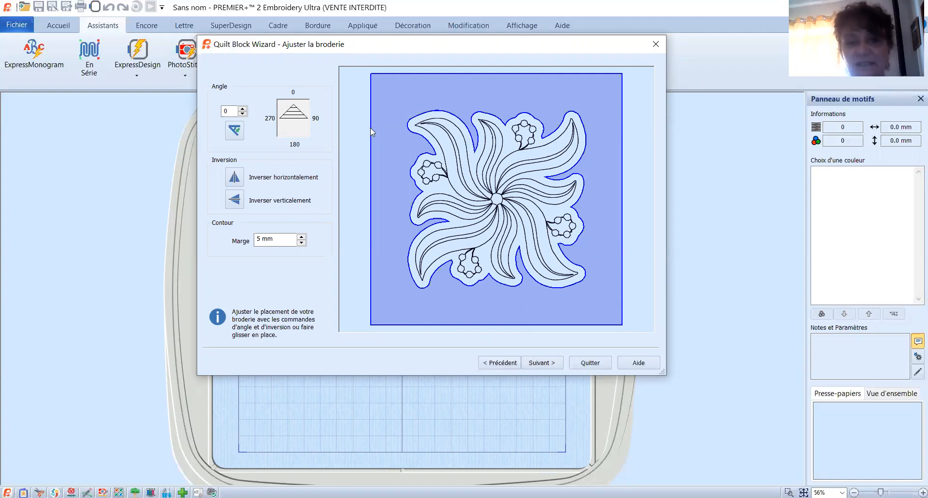
Reduce the contour margin around the inner embroidery to 0 mm and continue to the fill pattern selection
left_click(301, 243)
left_click(301, 243)
left_click(302, 244)
left_click(301, 243)
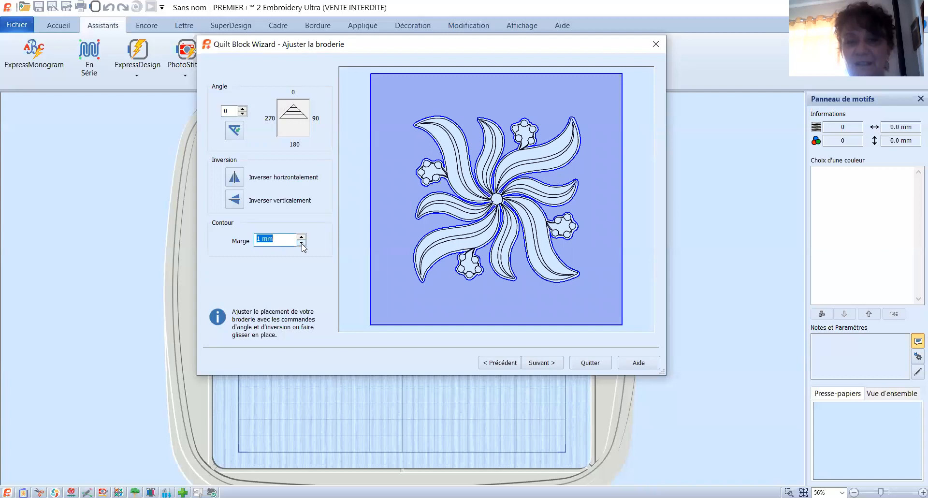
left_click(302, 243)
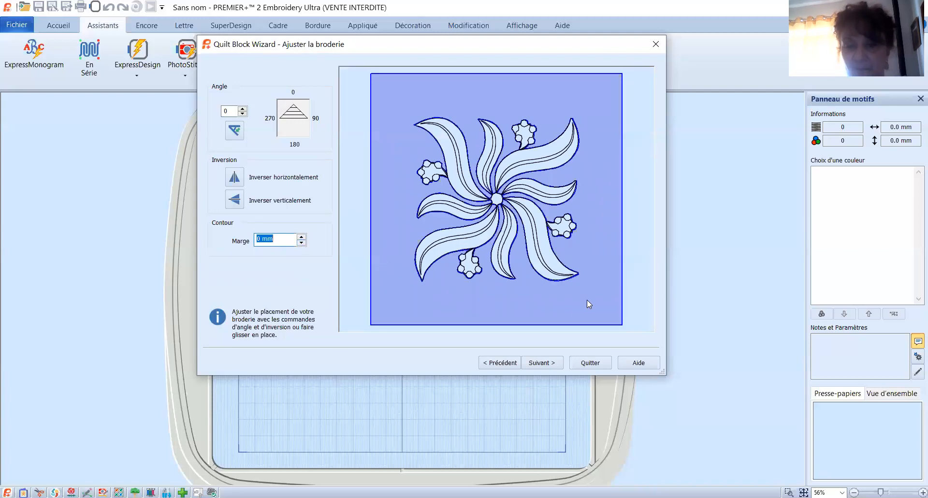
left_click(546, 360)
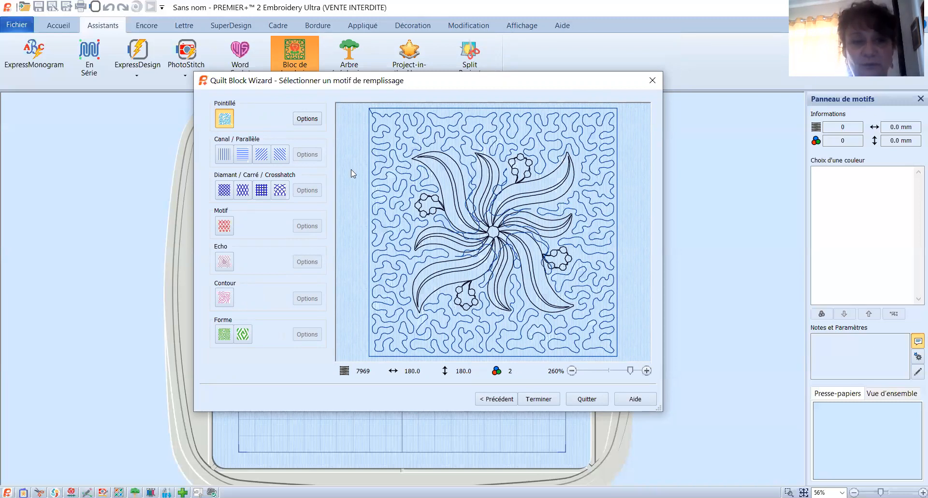
Fill the block background with the horizontal parallel pattern at a line spacing of 1.5 mm
left_click(241, 158)
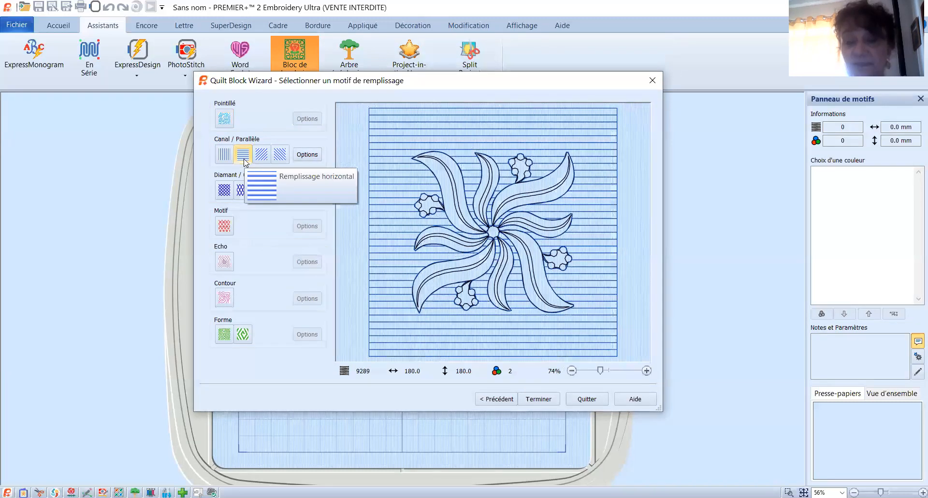
left_click(312, 155)
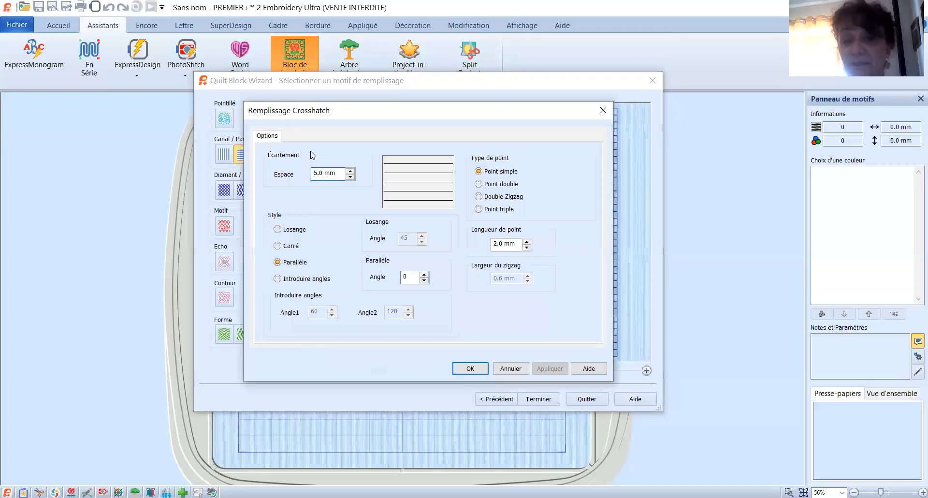
left_click(350, 177)
left_click(350, 177)
left_click(350, 177)
left_click(350, 177)
left_click(349, 177)
left_click(350, 177)
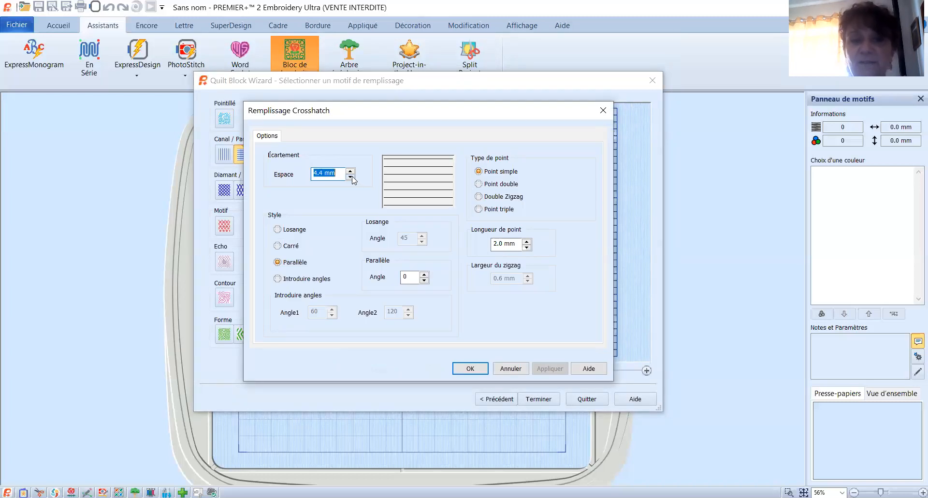
left_click(350, 177)
left_click(350, 177)
left_click(350, 177)
left_click(350, 177)
type("1.5")
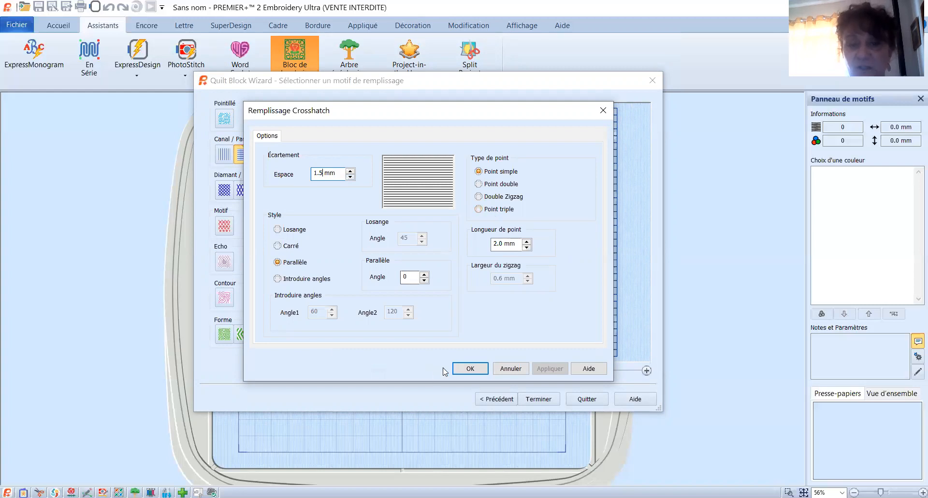
left_click(470, 369)
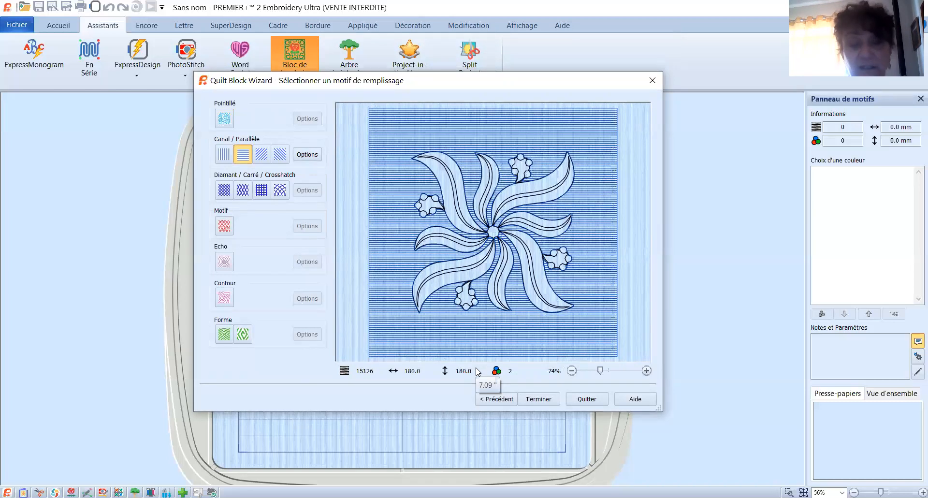
Set the horizontal fill's line spacing to 1.0 mm and finish the quilt block
left_click(309, 161)
key("BackSpace")
key("BackSpace")
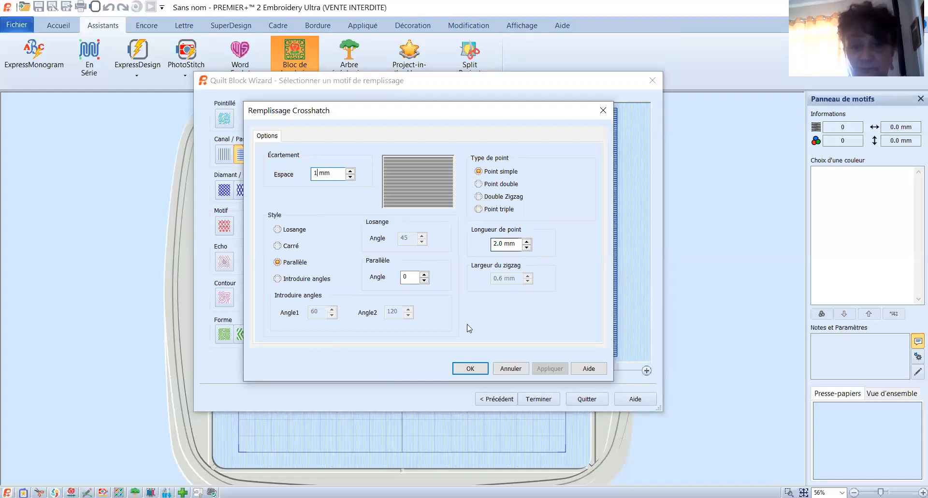
type(".0")
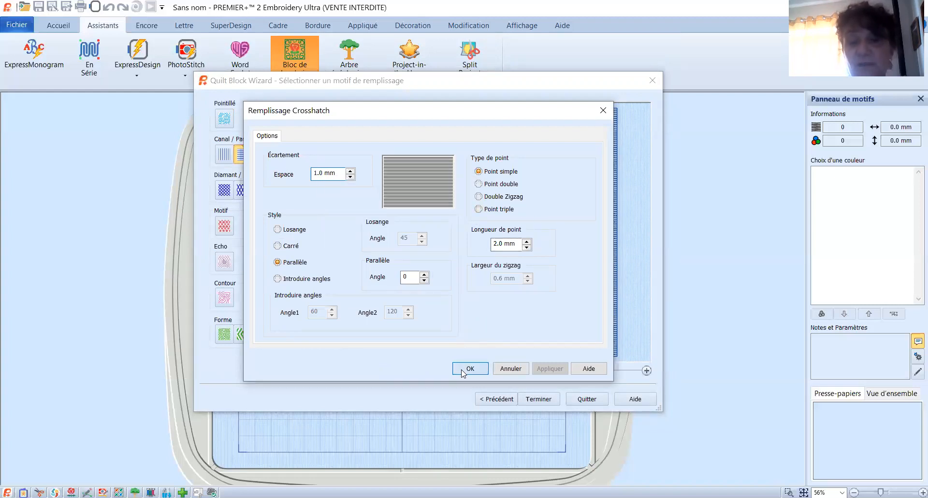
left_click(463, 370)
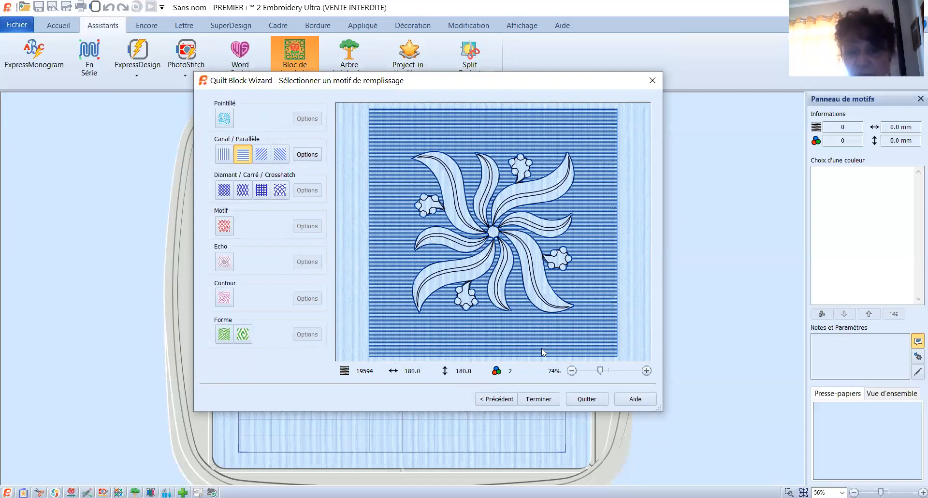
left_click(541, 405)
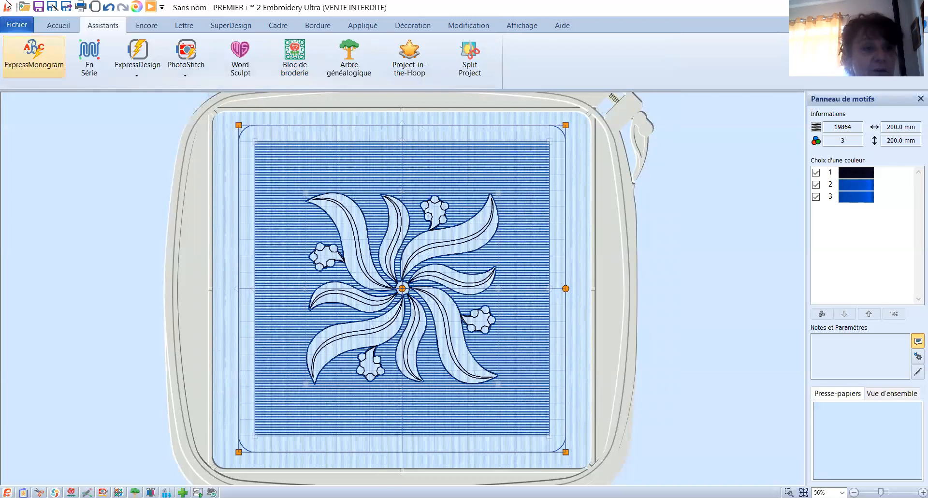
Start exporting the quilt block in Husqvarna Viking / Pfaff (.vp4) format, accepting the sewing optimisation options
left_click(66, 7)
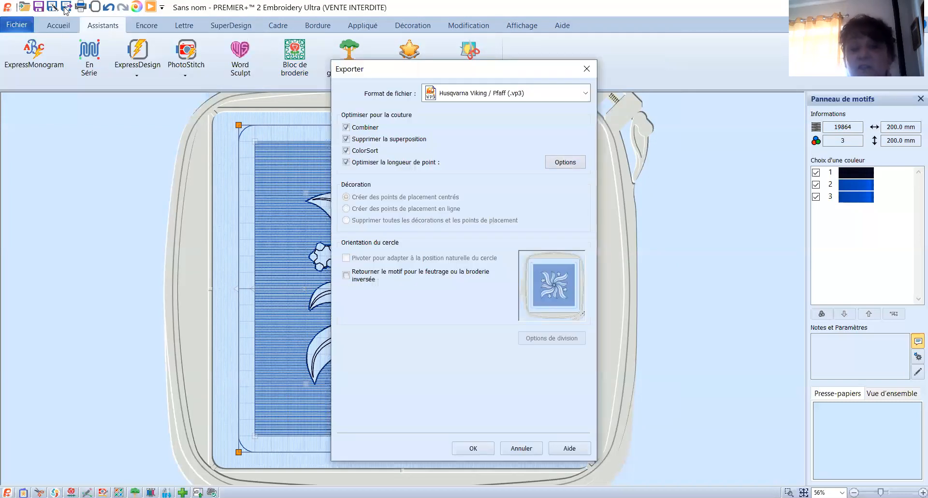
left_click(453, 95)
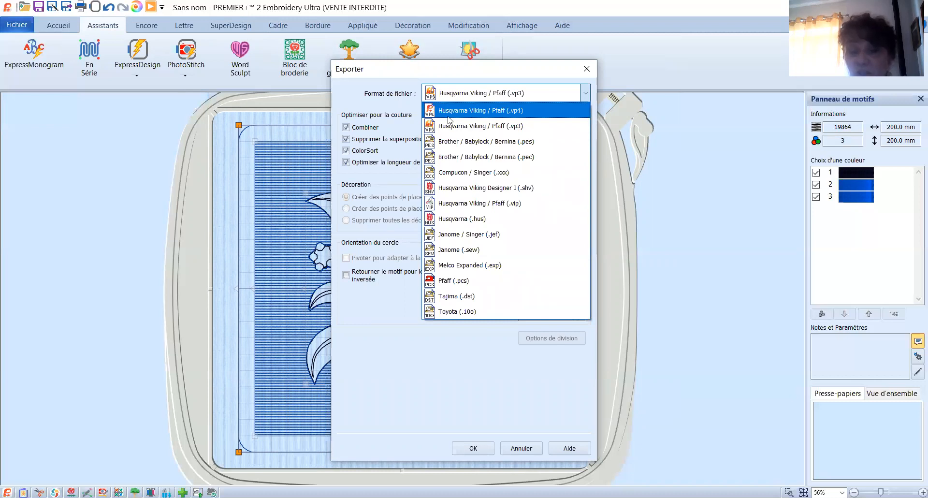
left_click(484, 113)
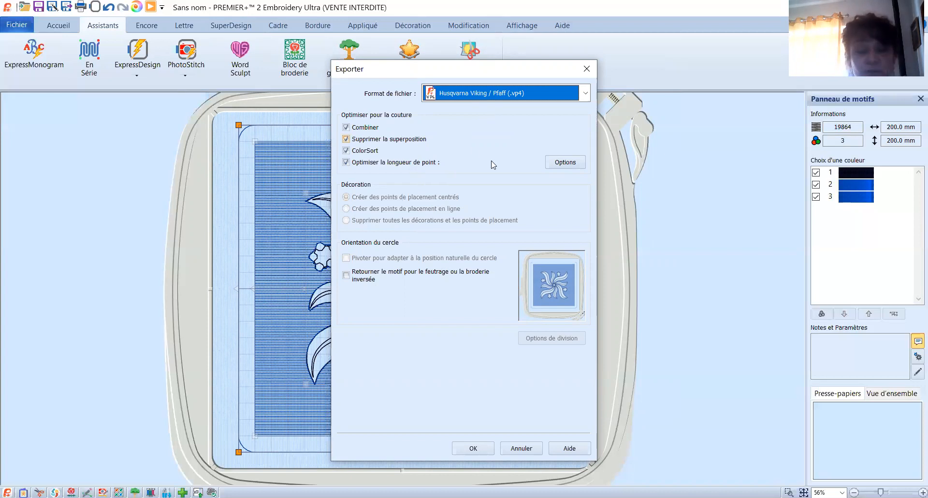
left_click(474, 448)
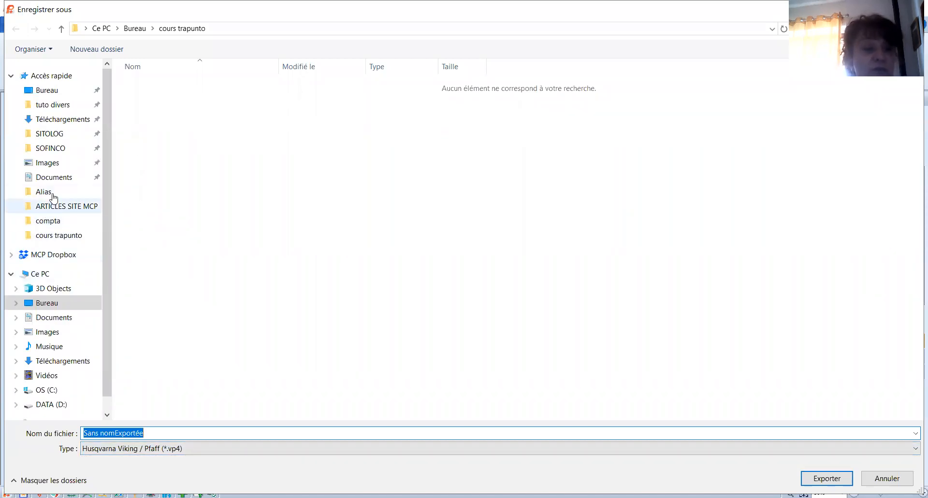
Export the block to the Bureau folder, naming the file "trapunto essai" followed by the person's first name
left_click(55, 92)
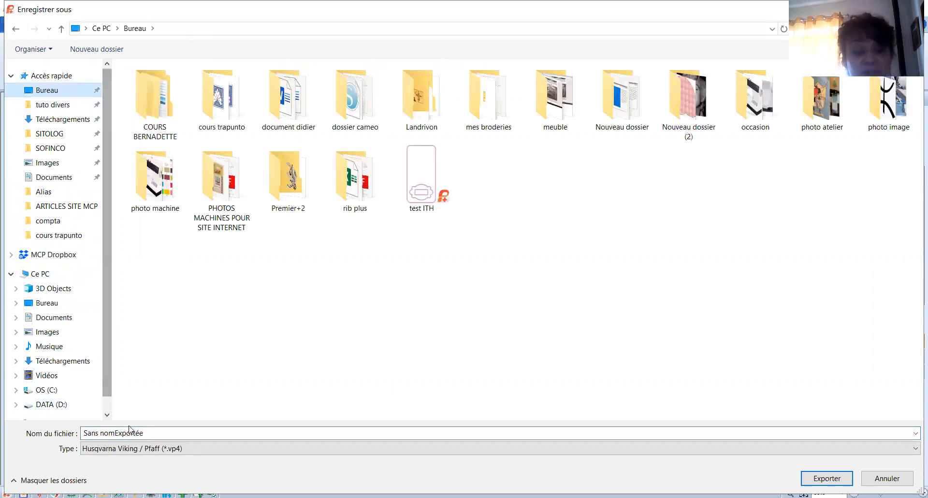
left_click(152, 434)
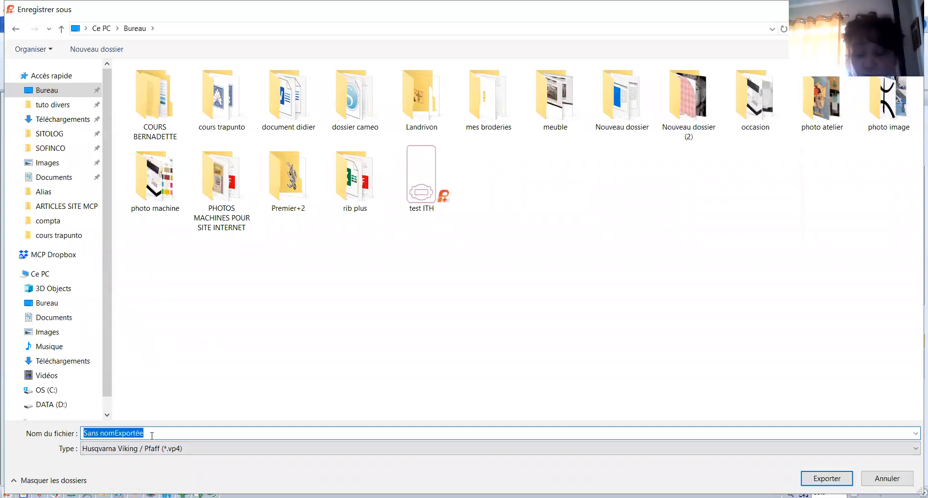
type("tr")
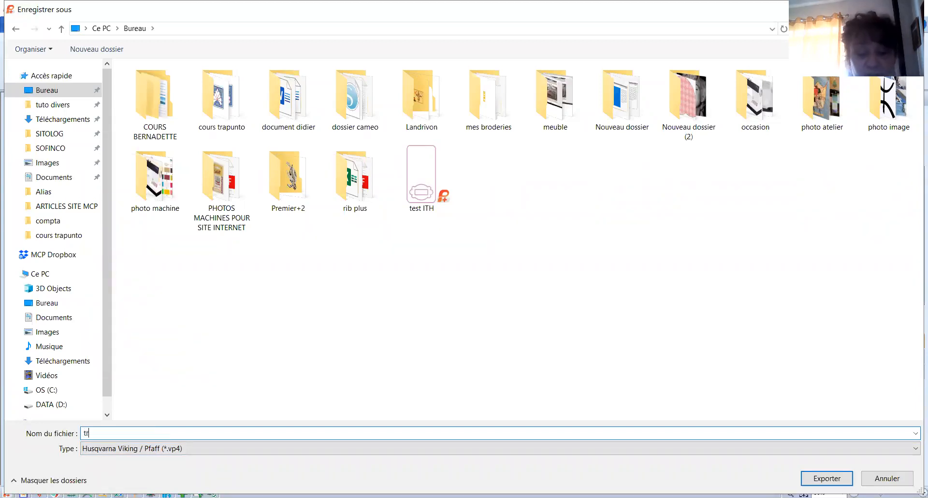
type("apunto ")
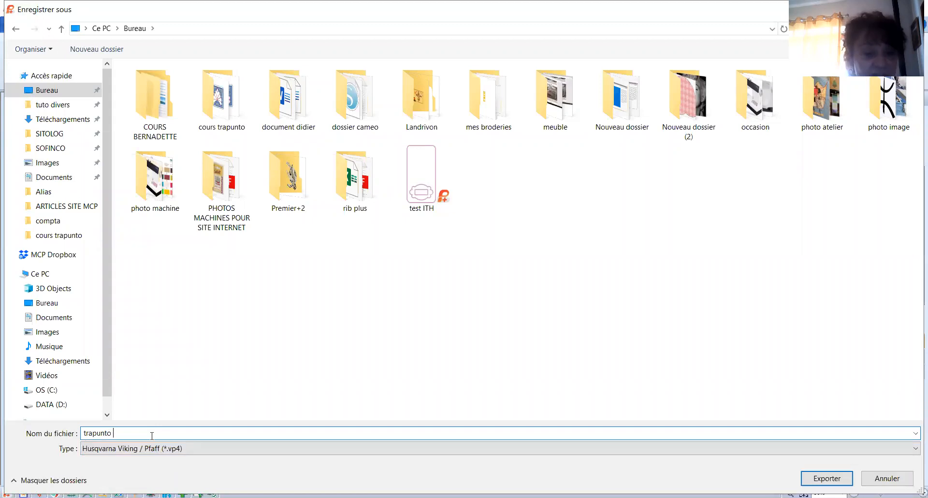
type("essai patricia")
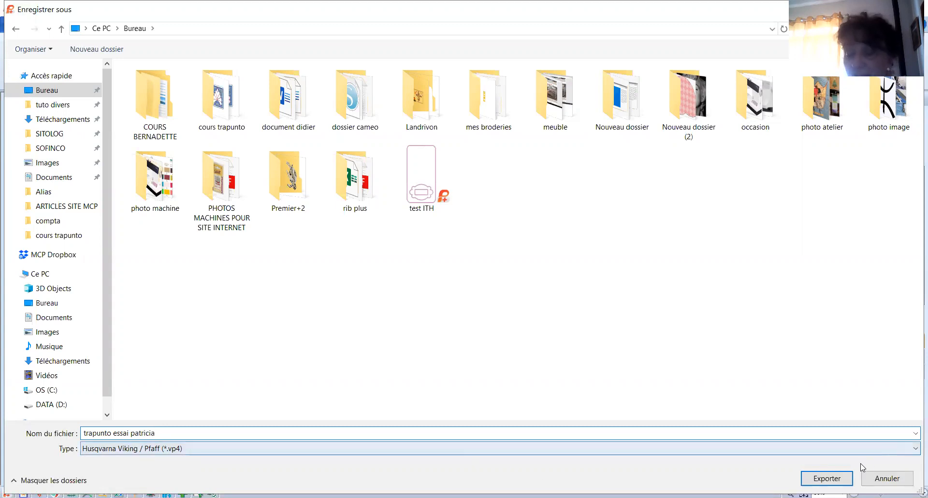
left_click(826, 478)
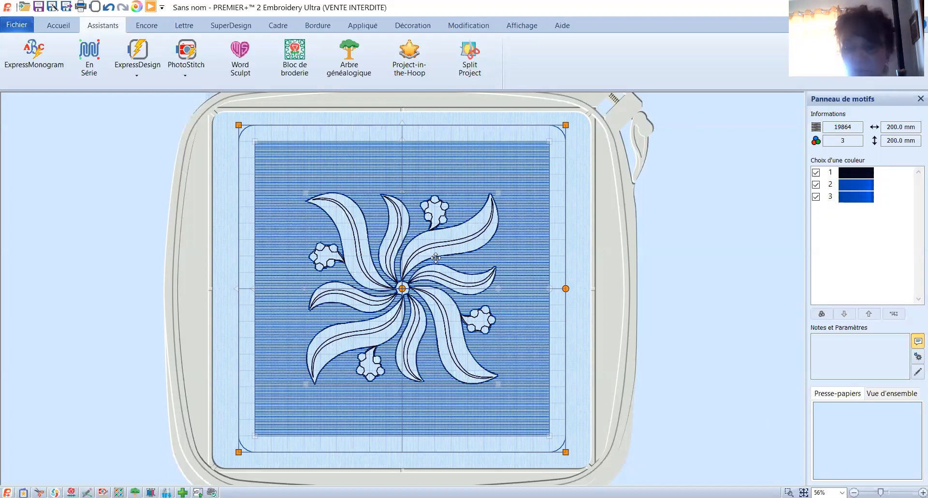
Delete the block from the hoop and start a new quilt block in the outlined block with filled inner shape style
key("Delete")
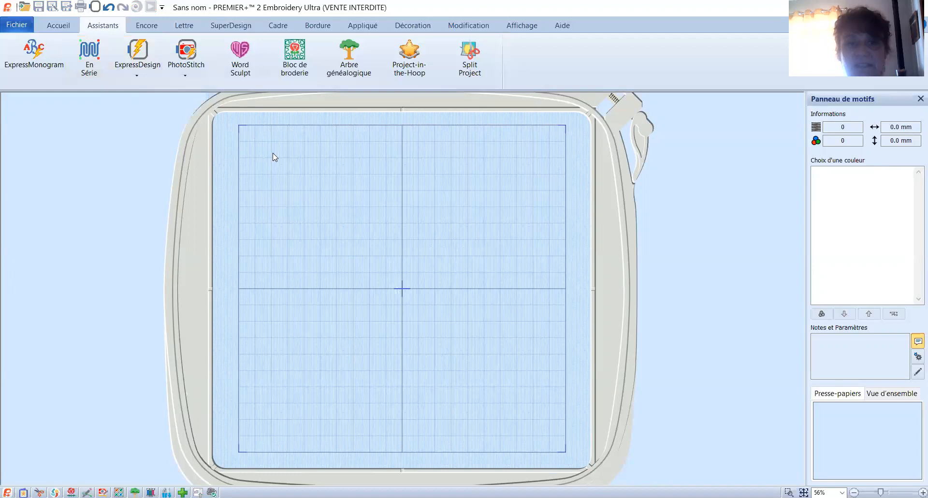
left_click(291, 64)
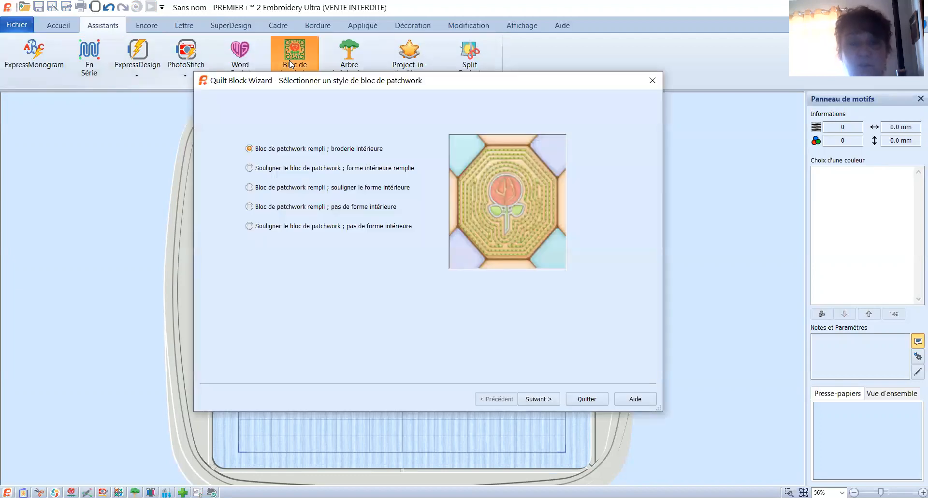
left_click(249, 168)
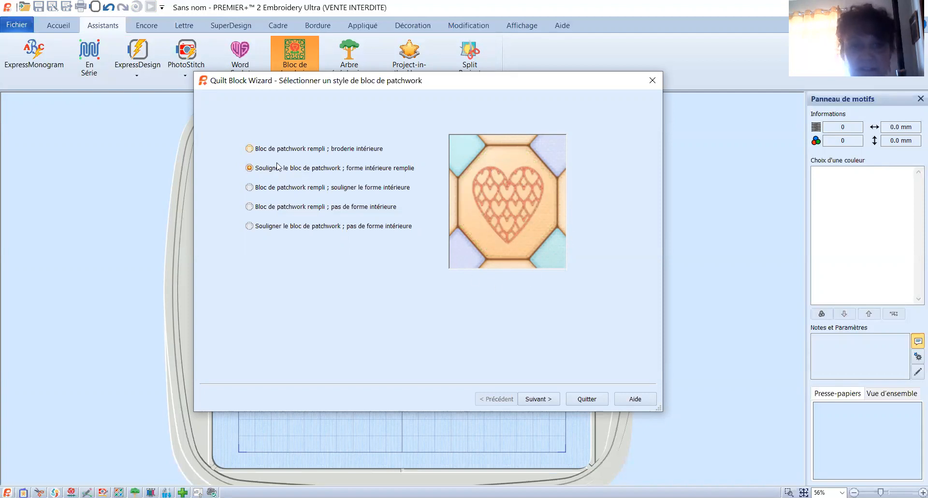
left_click(249, 148)
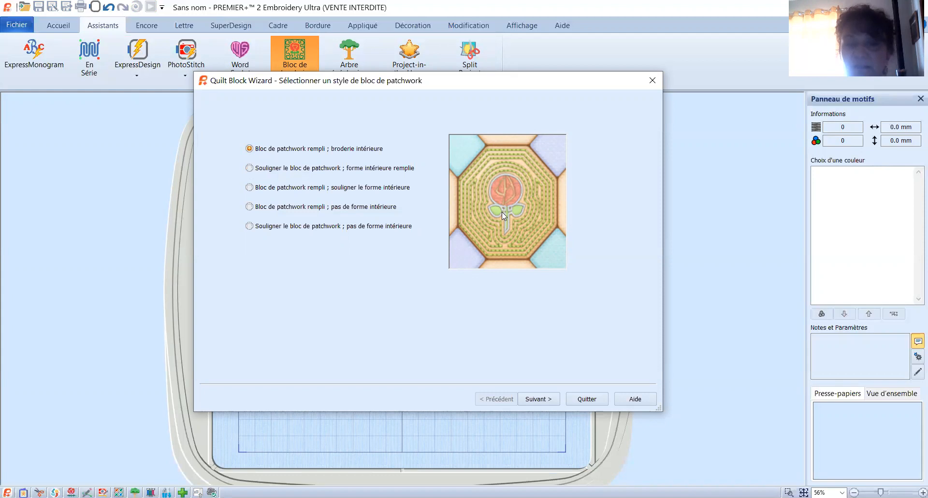
left_click(249, 168)
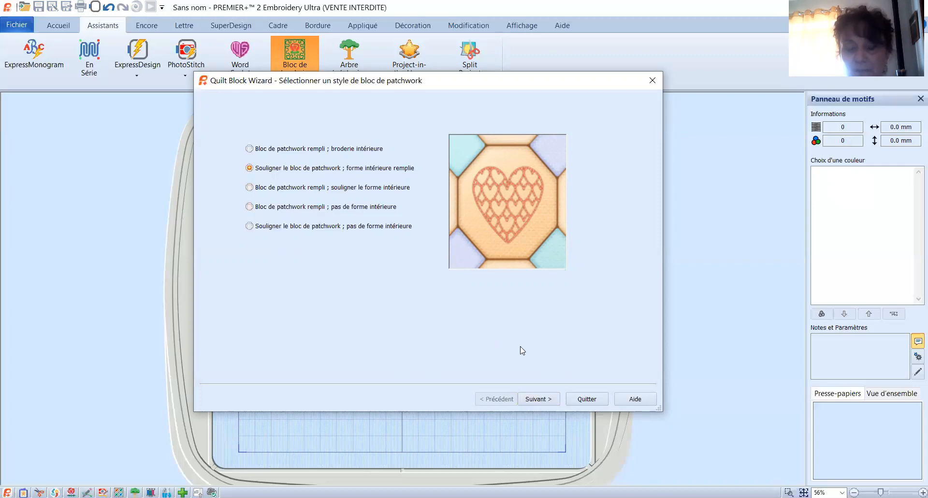
left_click(539, 399)
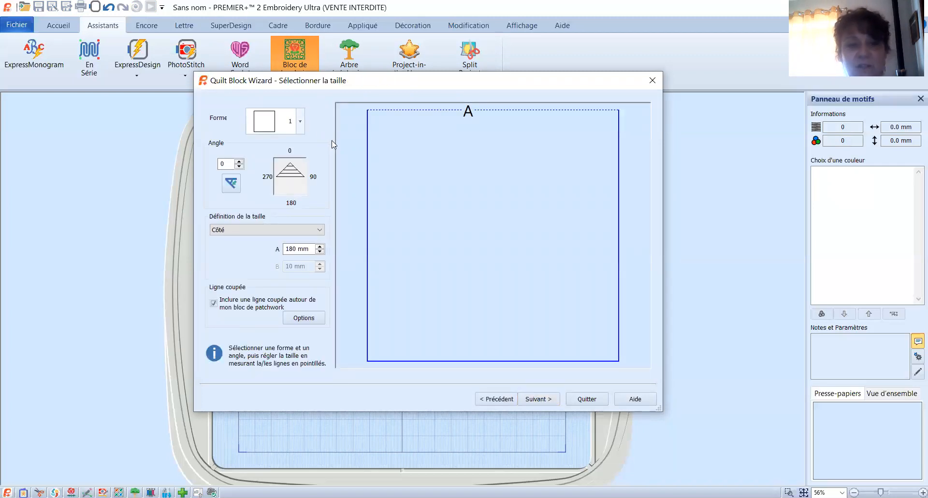
Choose square shape 1 for the quilt block and set side A to 180 mm
left_click(497, 398)
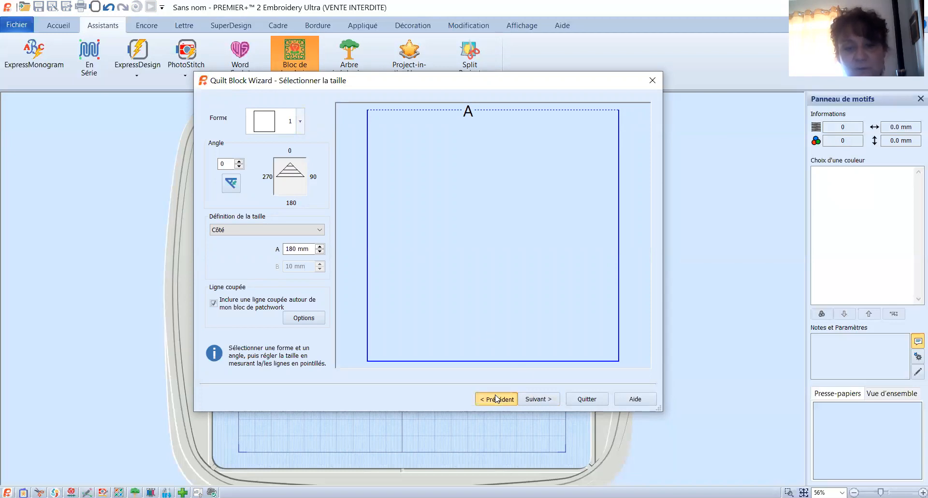
left_click(534, 399)
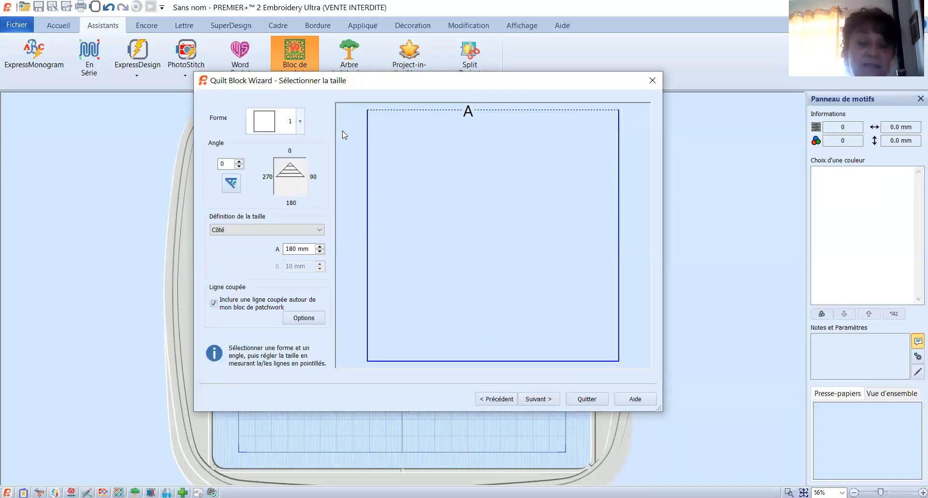
left_click(301, 121)
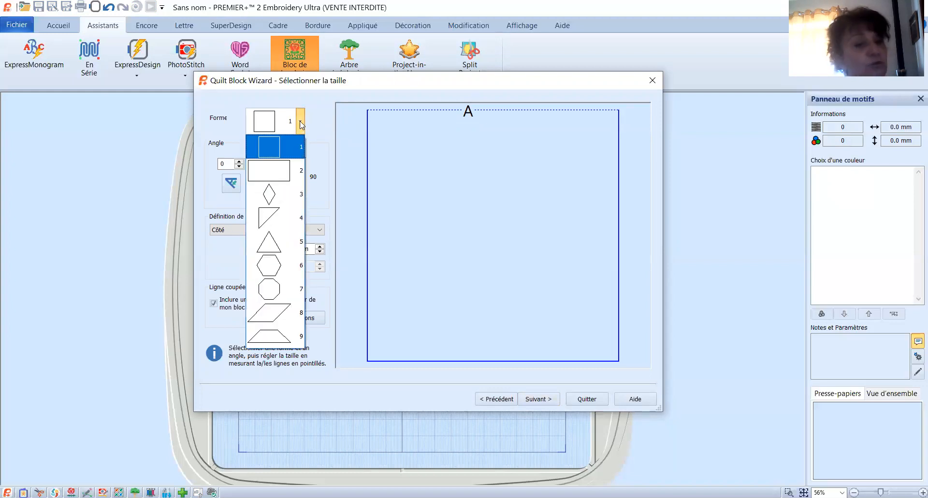
left_click(284, 147)
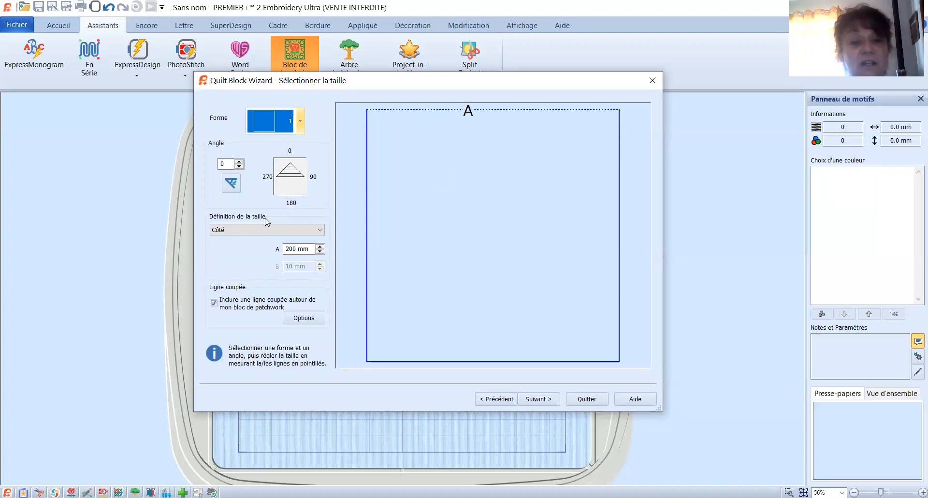
double_click(296, 248)
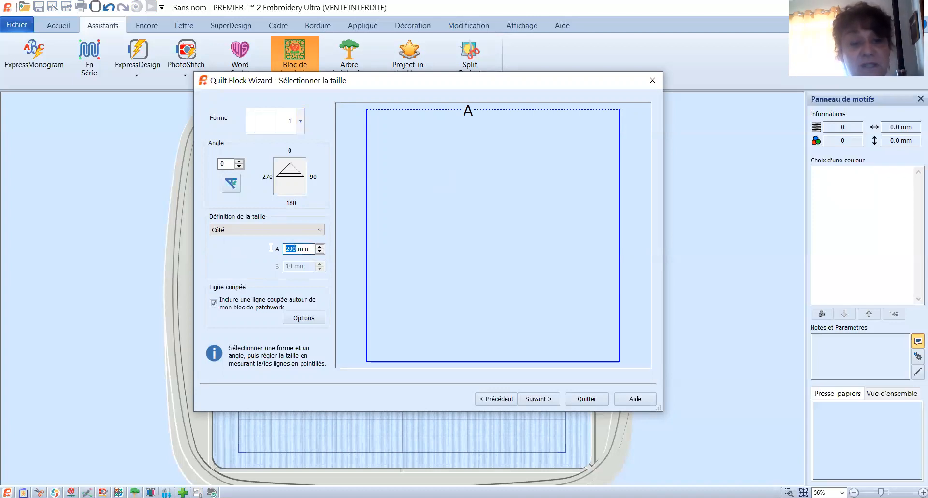
type("180")
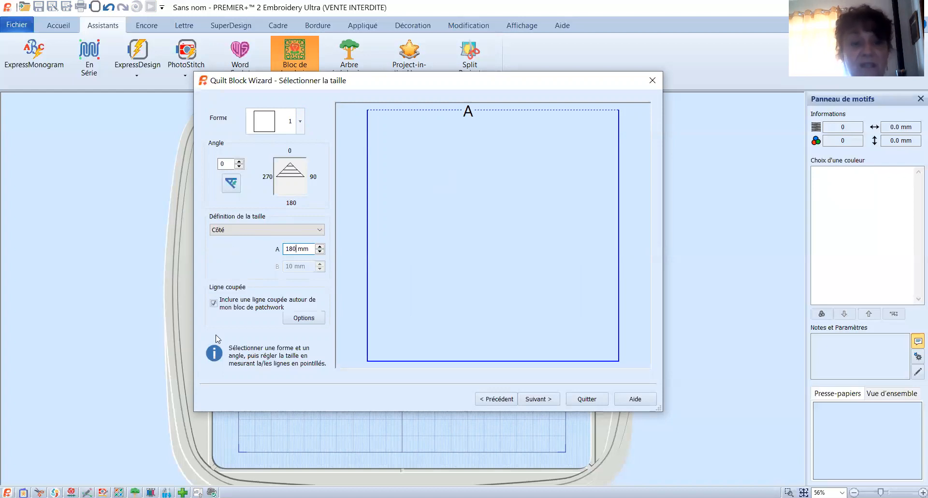
Check and accept the cut line options around the block and continue to the inner shape selection
left_click(304, 318)
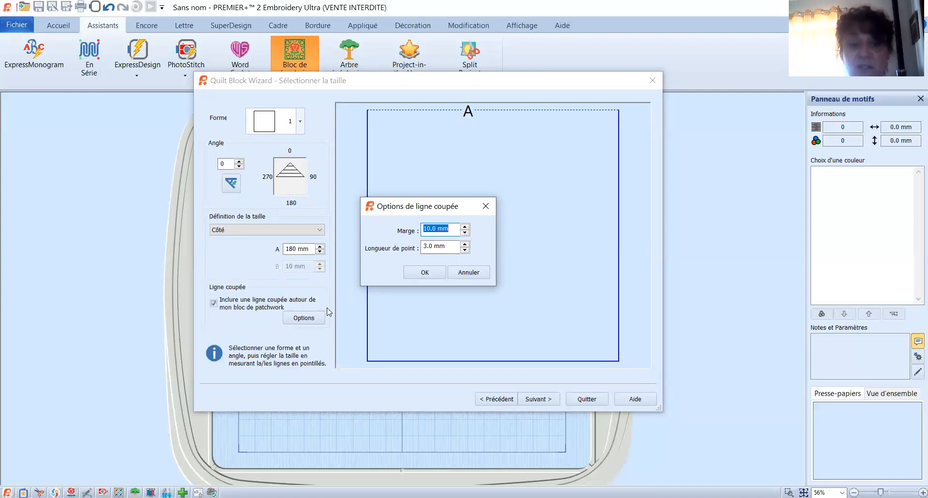
left_click(419, 275)
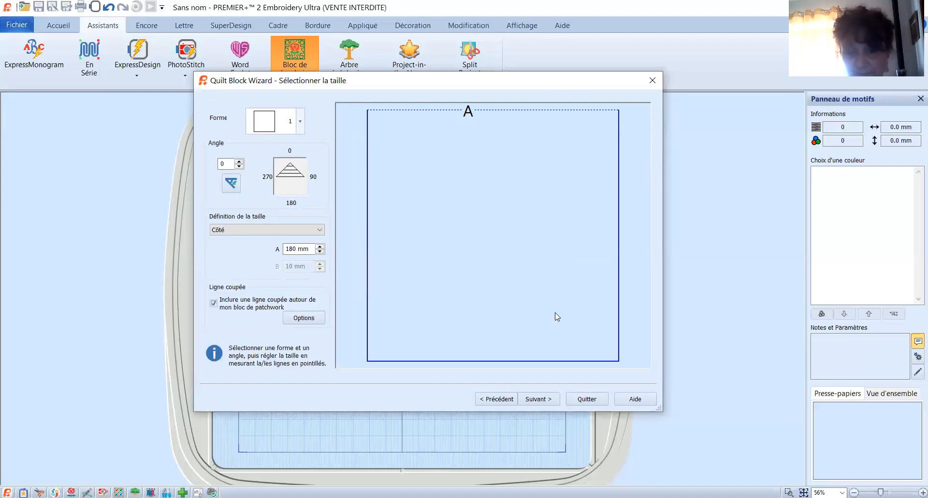
left_click(537, 399)
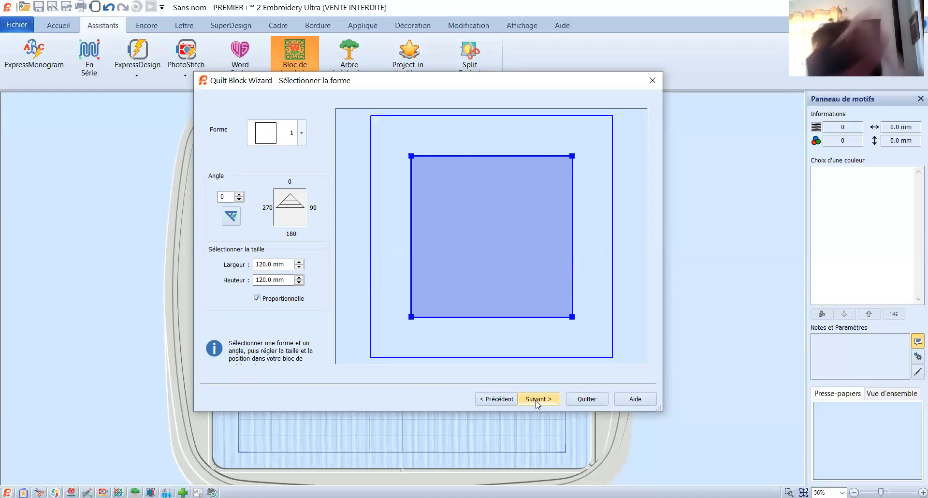
Choose heart shape 31 as the inner shape and shrink it proportionally to about 79 x 74 mm
left_click(301, 136)
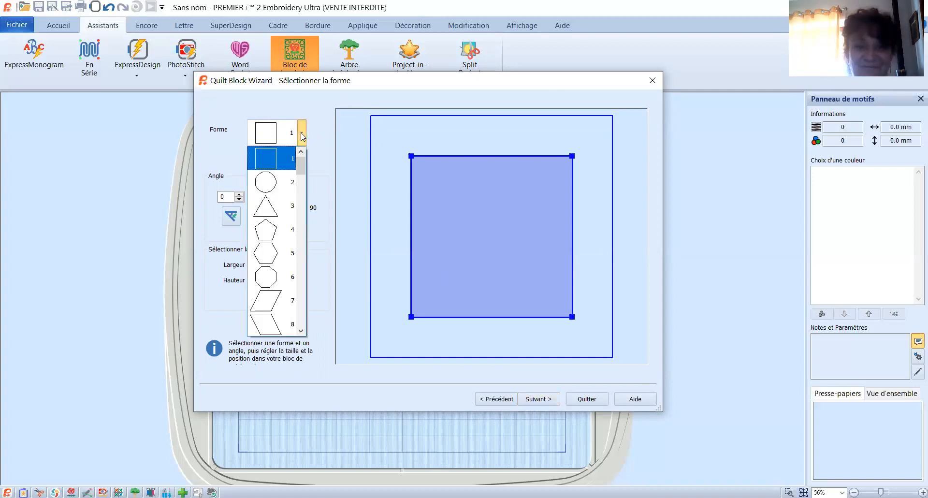
left_click_drag(301, 176, 312, 238)
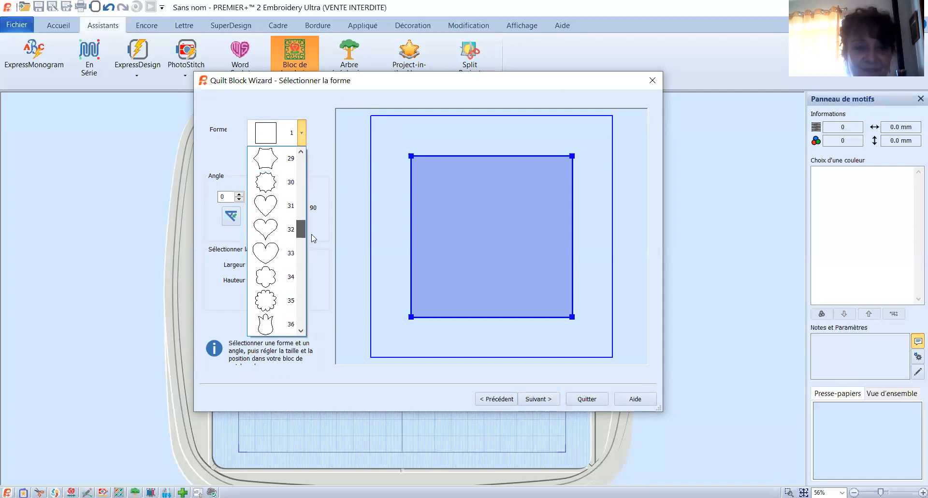
left_click(279, 208)
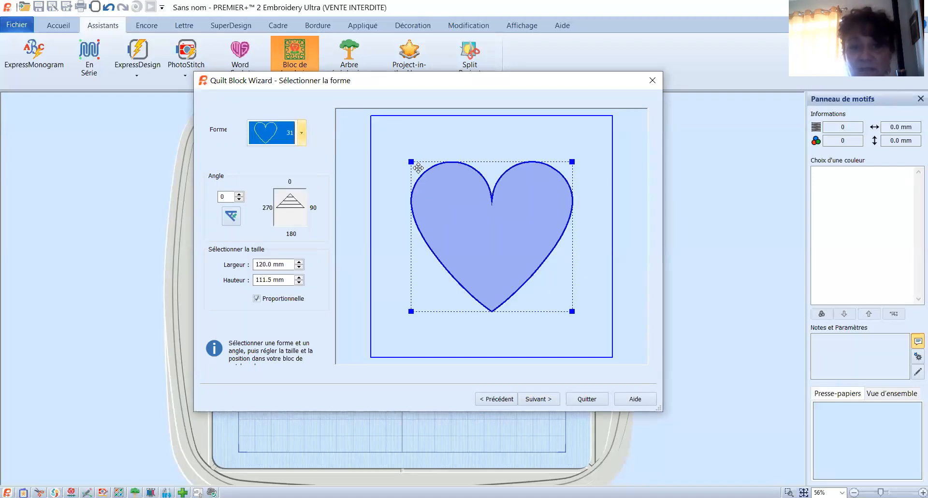
left_click_drag(410, 162, 438, 185)
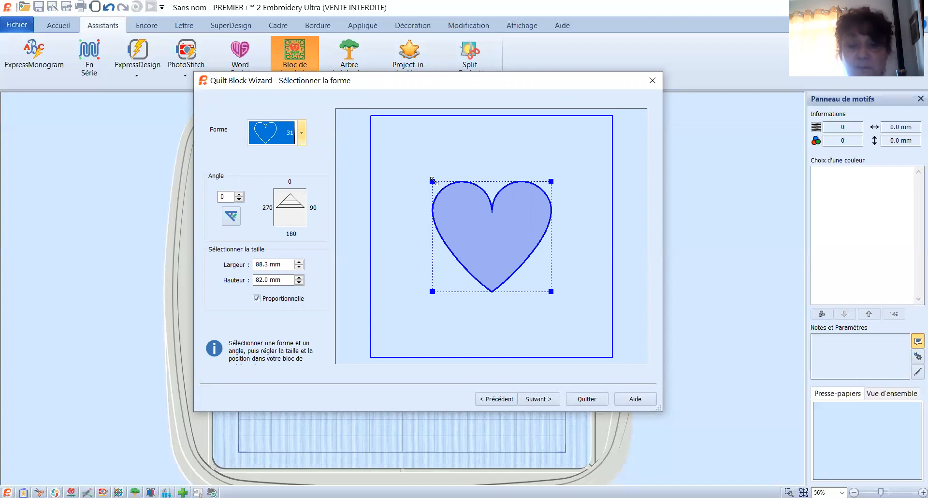
left_click_drag(432, 180, 441, 189)
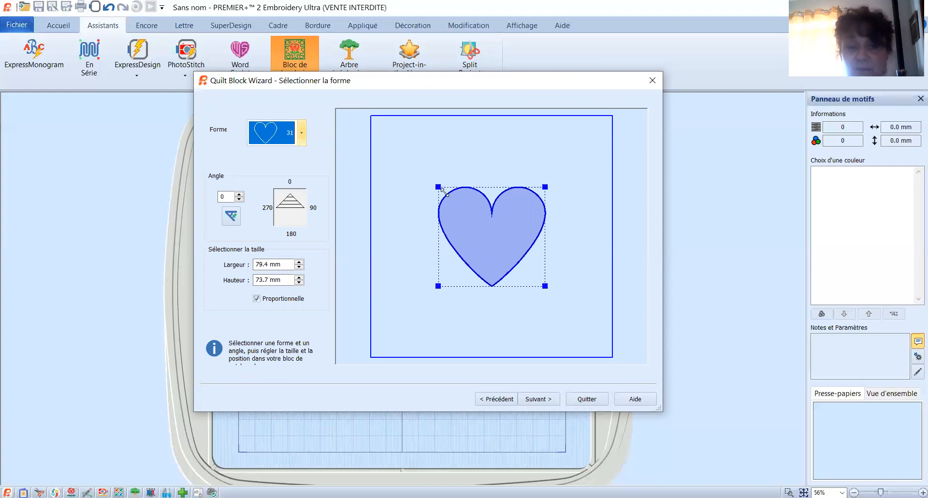
Set the heart's width to 80.4 mm and return to the inner shape settings
double_click(262, 264)
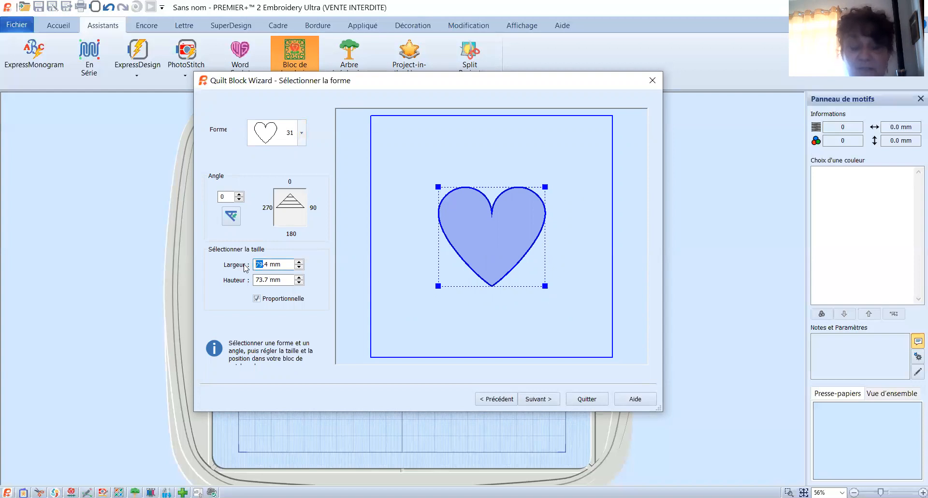
type("80")
key("Return")
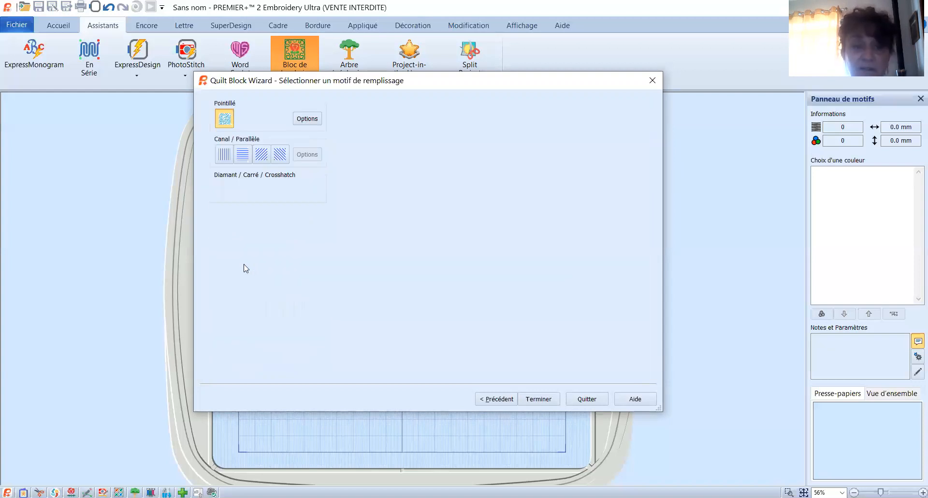
left_click(508, 402)
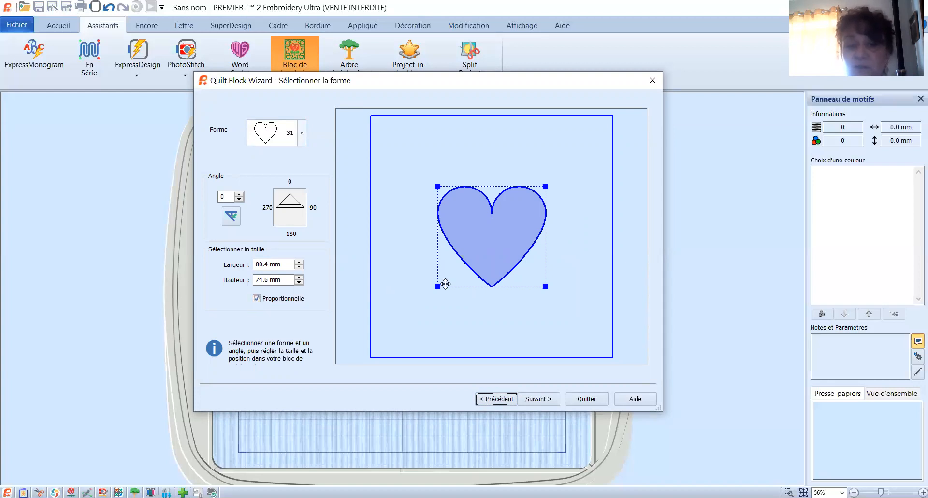
Turn off proportional sizing and stretch the heart to about 109 mm wide by 71 mm high
left_click(257, 298)
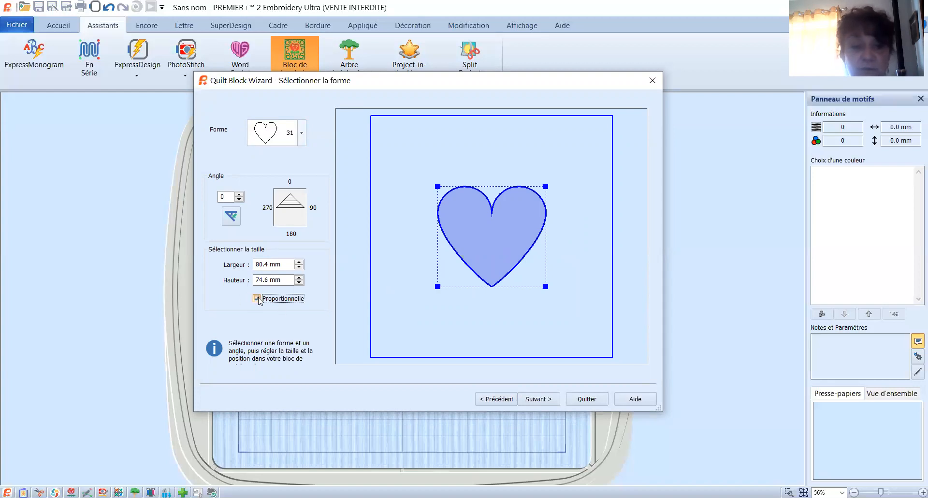
mouse_move(438, 286)
left_mouse_down()
mouse_move(475, 284)
mouse_move(419, 283)
left_mouse_up()
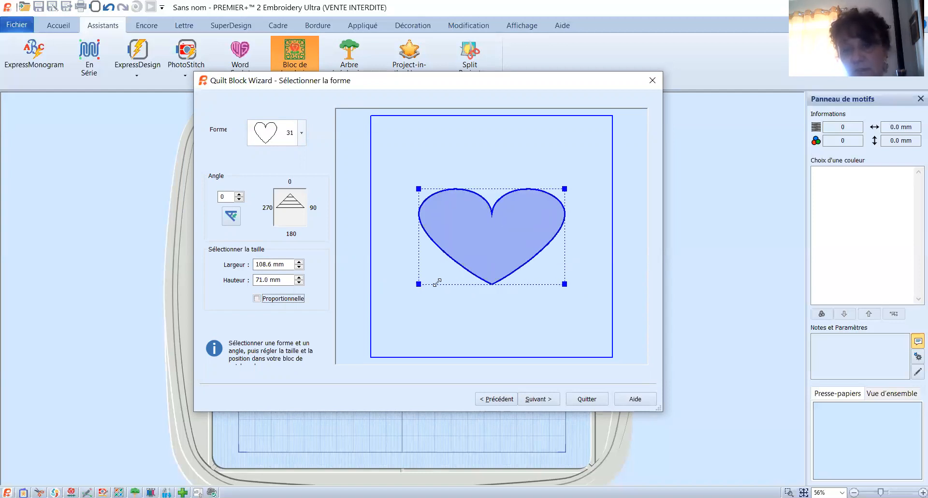
Restore the heart's proportional sizing, set its width to 80 mm, and continue to the fill pattern selection
left_click_drag(478, 281, 478, 284)
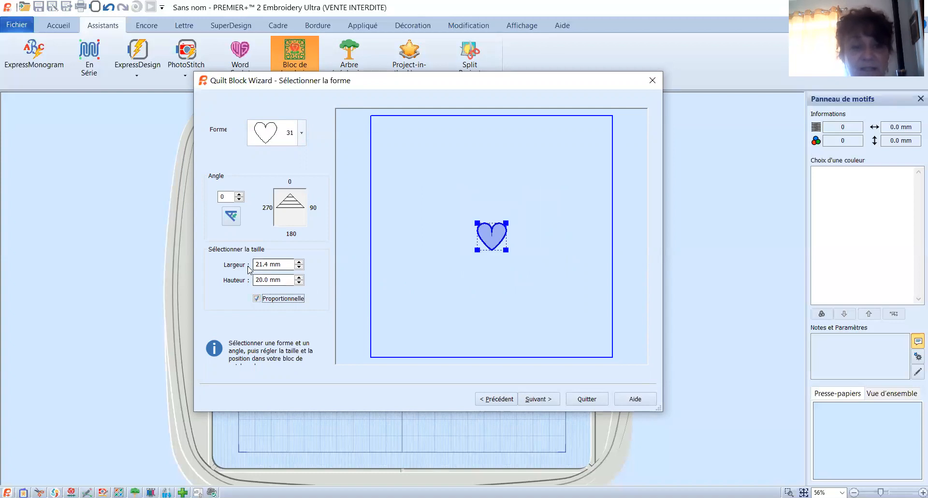
left_click_drag(270, 264, 235, 268)
type("50")
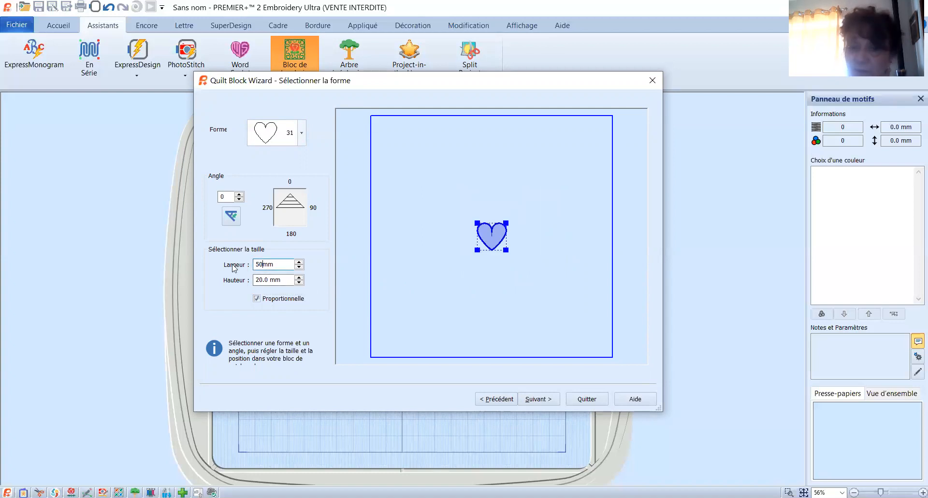
key("BackSpace")
key("BackSpace")
type("80")
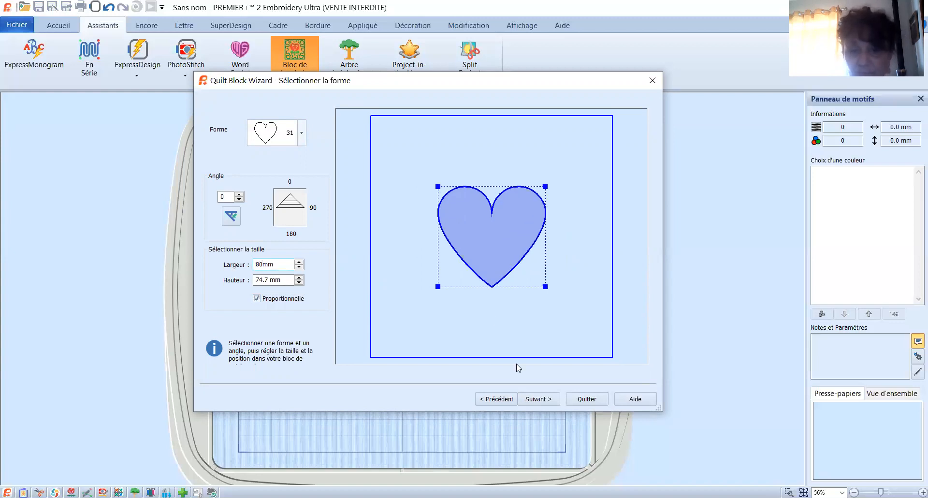
left_click(542, 400)
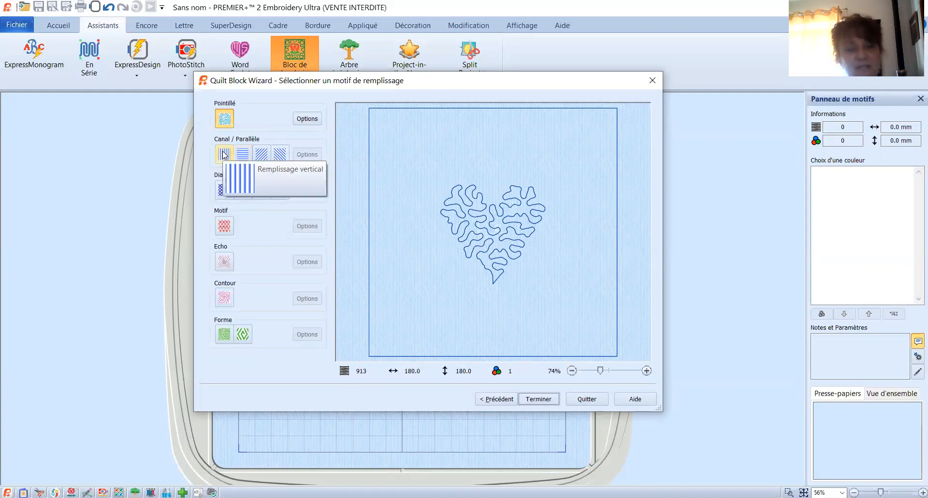
Fill the heart with vertical parallel lines spaced 2.5 mm apart in Double Zigzag stitch and finish the quilt block
left_click(224, 154)
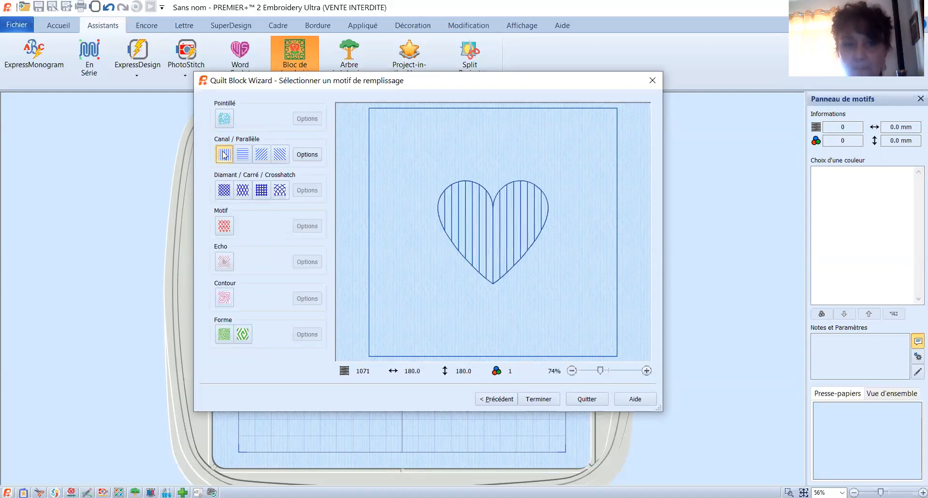
left_click(311, 156)
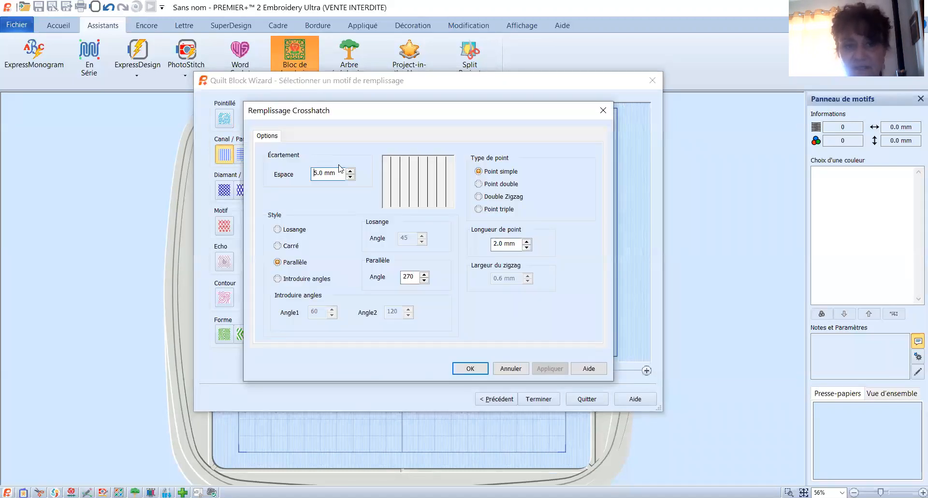
left_click_drag(322, 173, 288, 175)
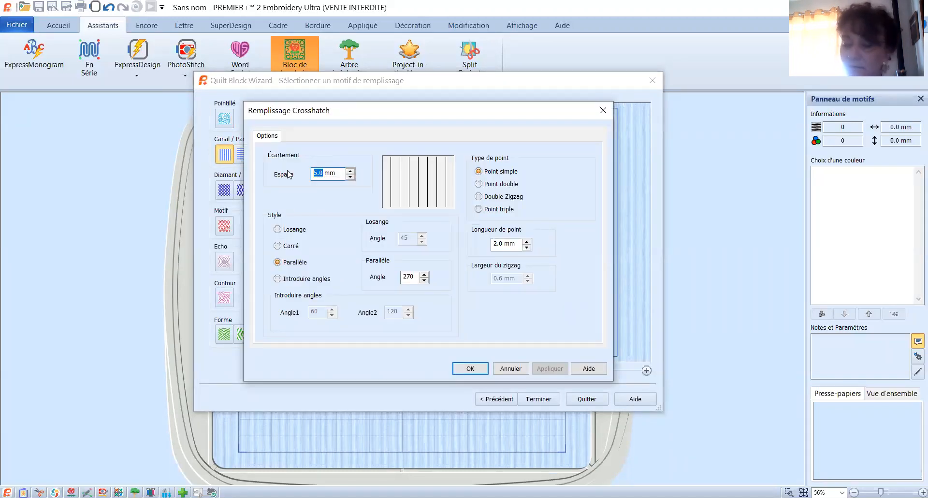
type("2.5")
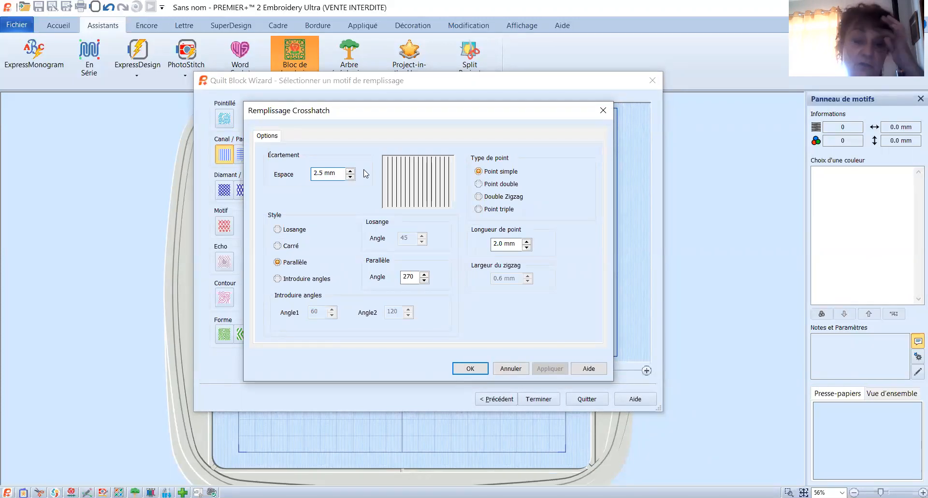
left_click(479, 197)
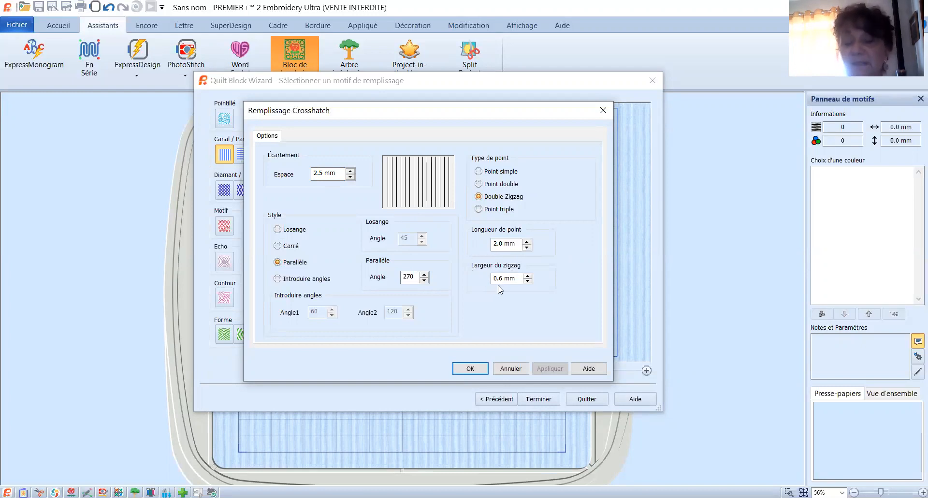
mouse_move(498, 287)
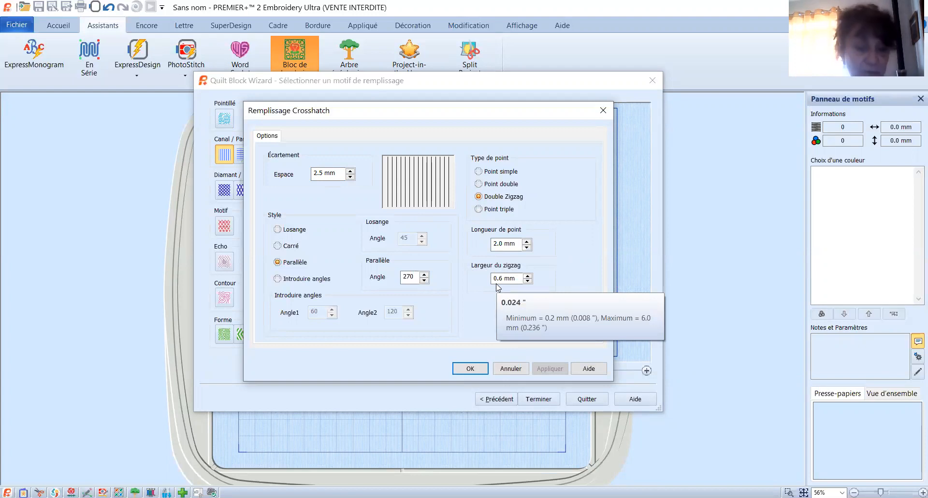
left_click(468, 368)
mouse_move(462, 371)
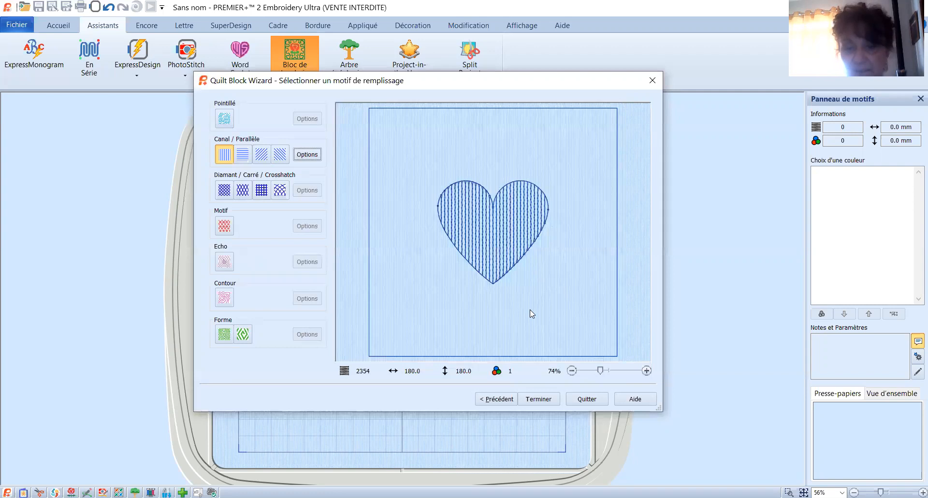
left_click(539, 399)
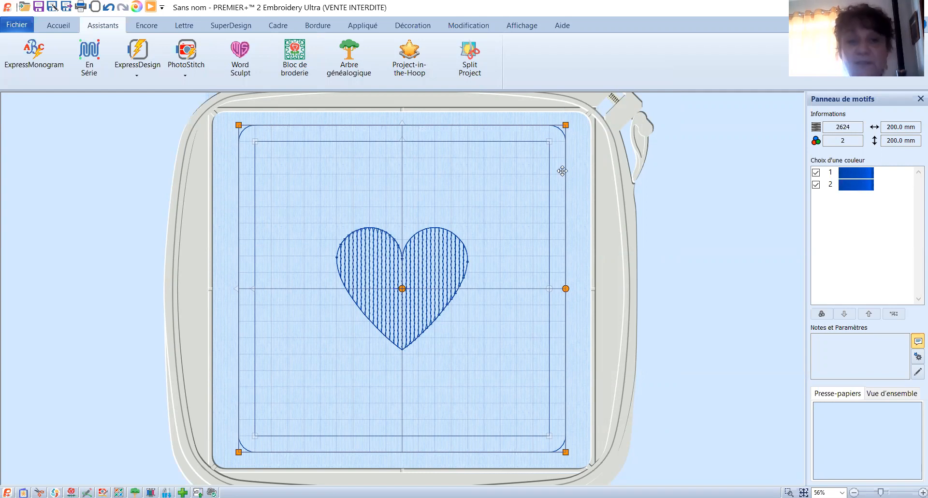
Export the heart block to the Bureau folder in Husqvarna Viking / Pfaff (.vp4) format, named "yarn" plus the person's first name
left_click(67, 6)
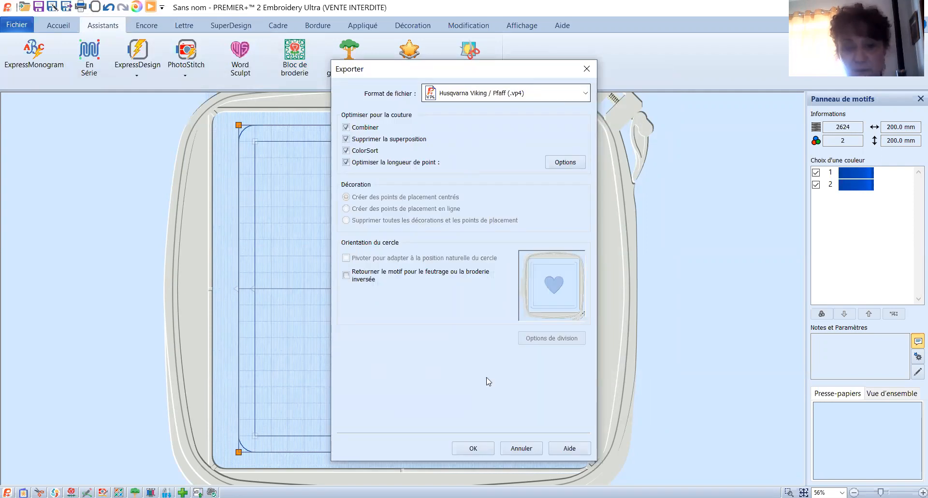
left_click(471, 448)
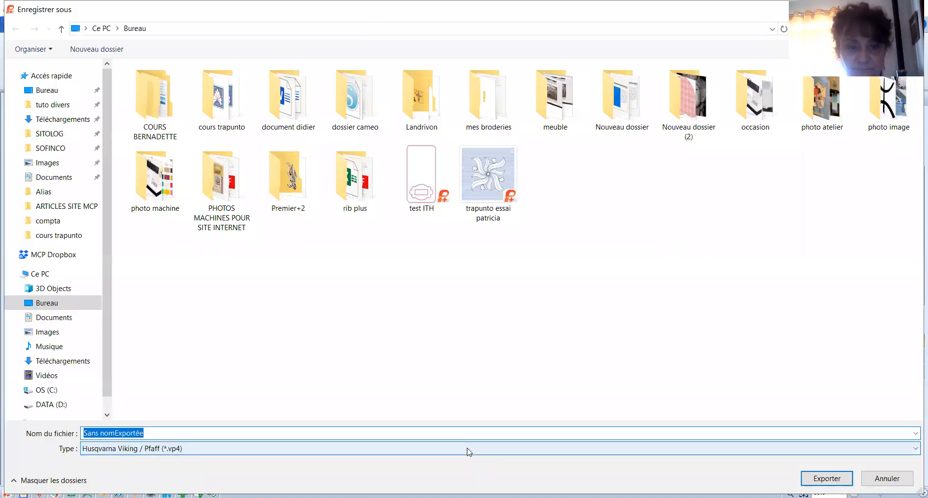
key("BackSpace")
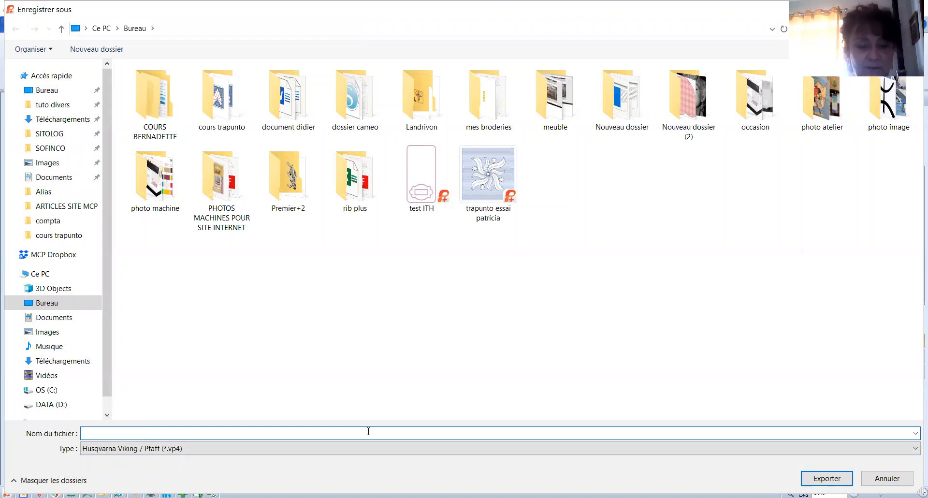
type("yarn p")
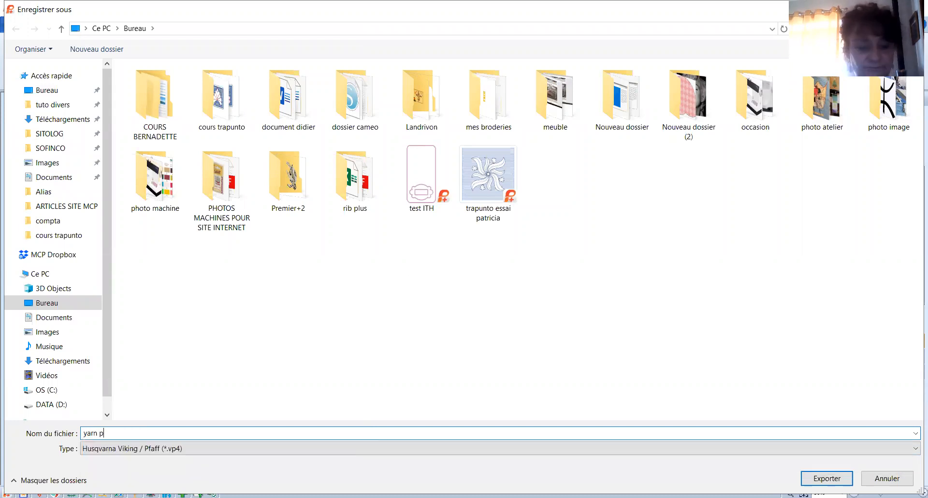
type("atricia")
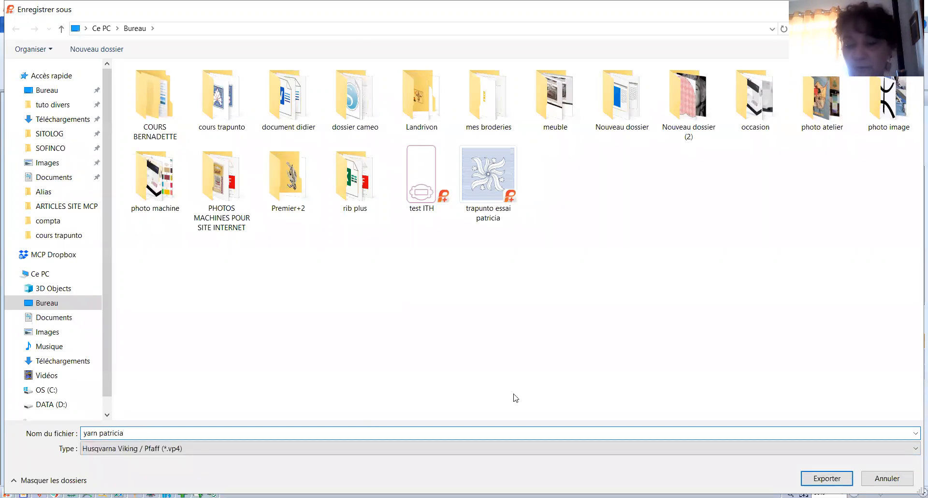
left_click(810, 479)
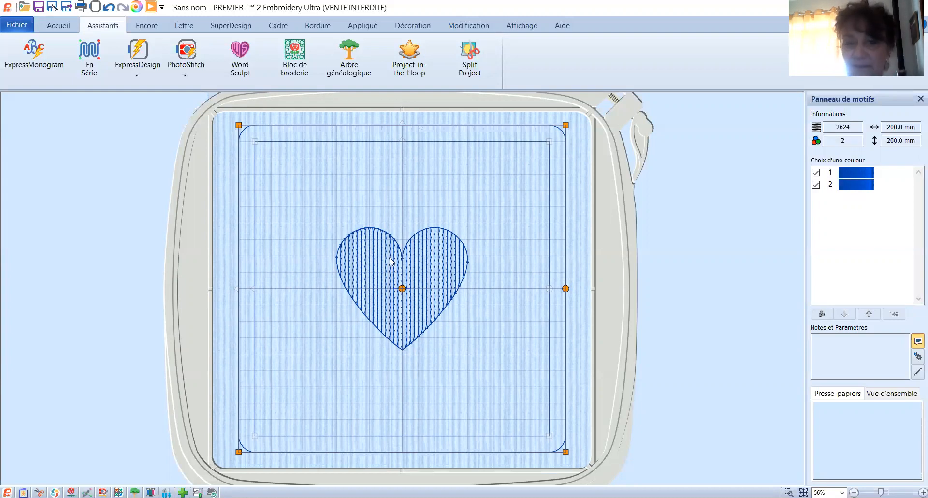
Delete the heart block and start a filled quilt block with an outlined inner shape, using hexagon shape 6
key("Delete")
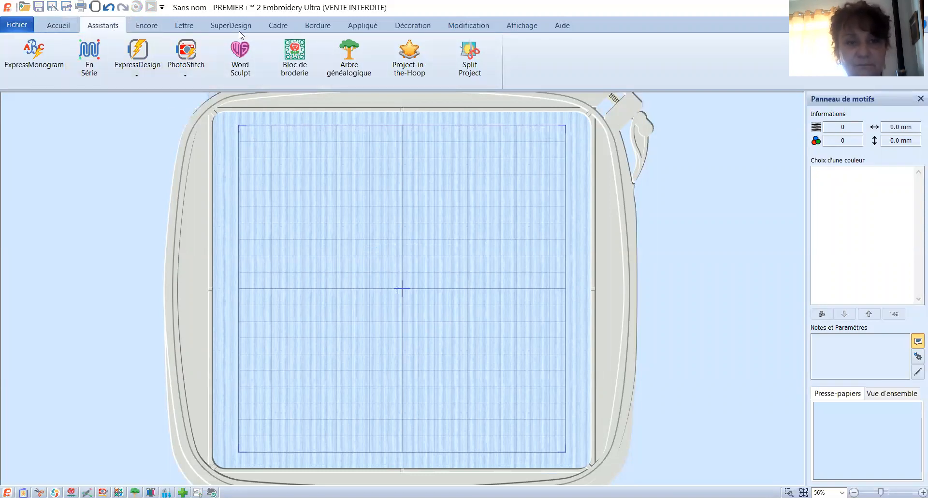
left_click(293, 55)
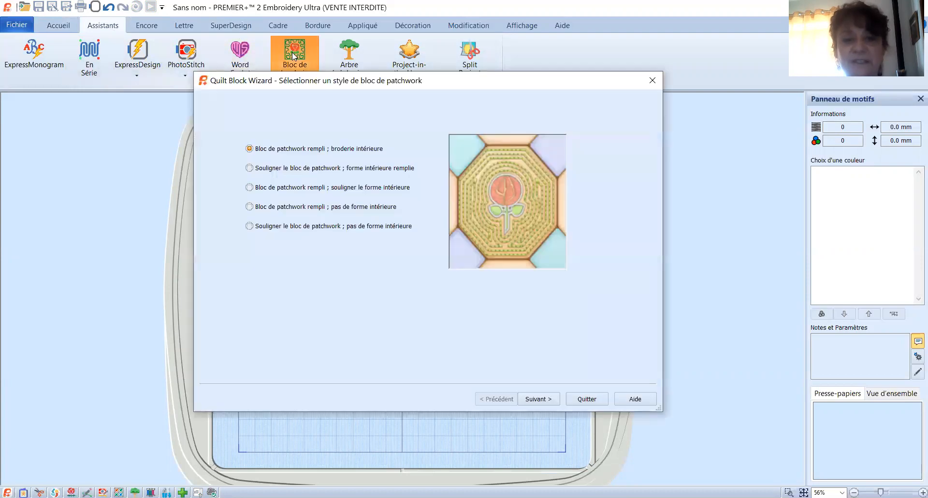
left_click(250, 188)
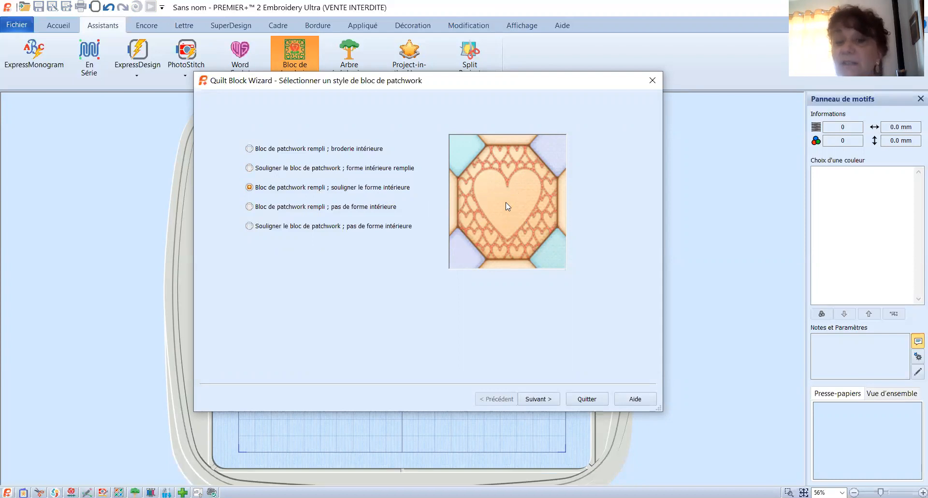
left_click(535, 399)
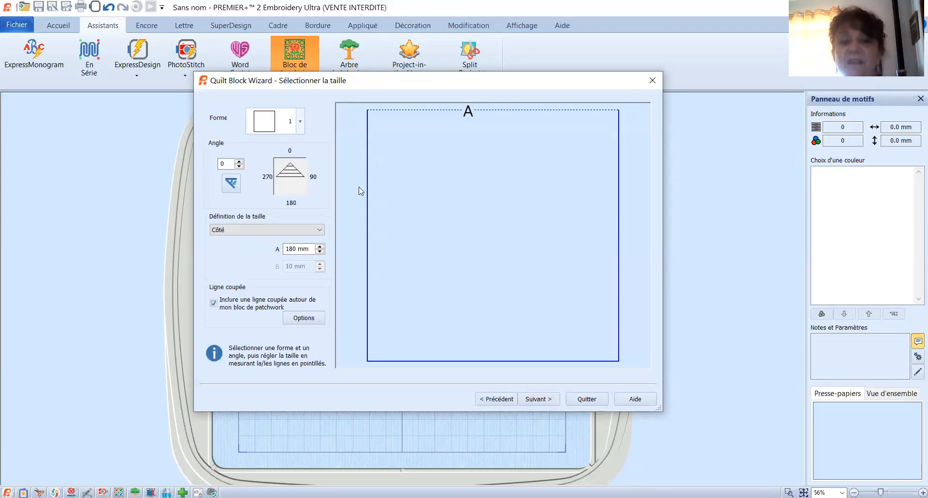
left_click(300, 121)
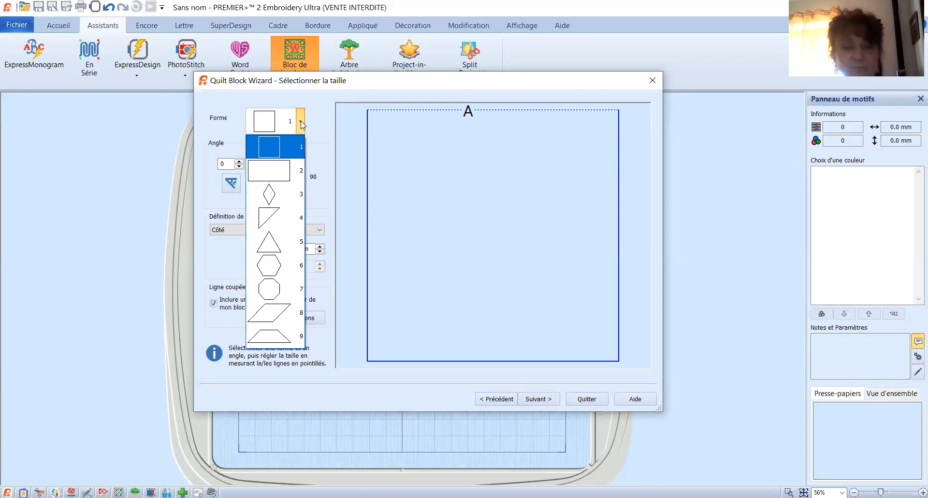
left_click(280, 261)
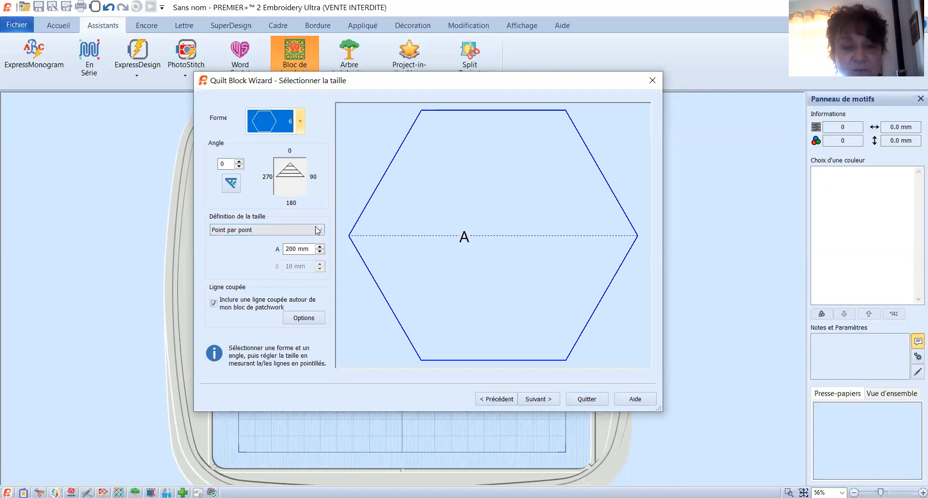
Try the Côté size definition for the hexagon and return to Point par point
left_click(290, 231)
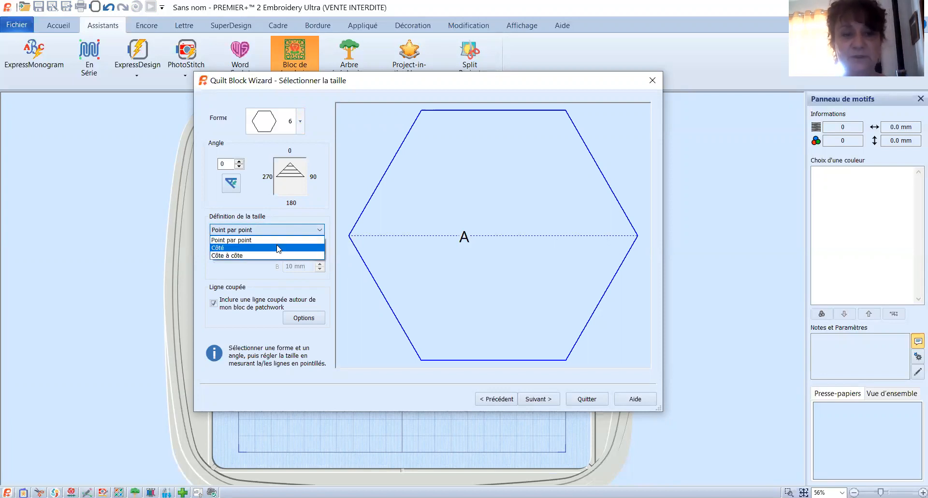
left_click(278, 248)
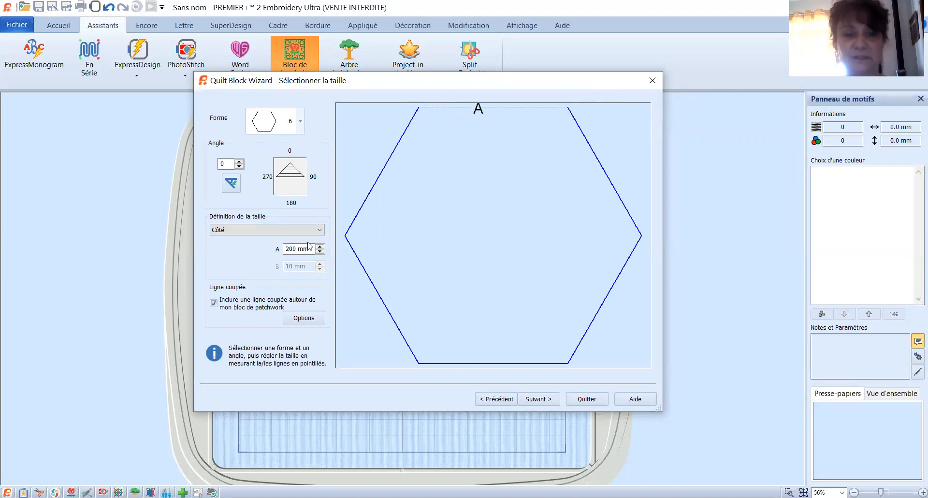
left_click(294, 231)
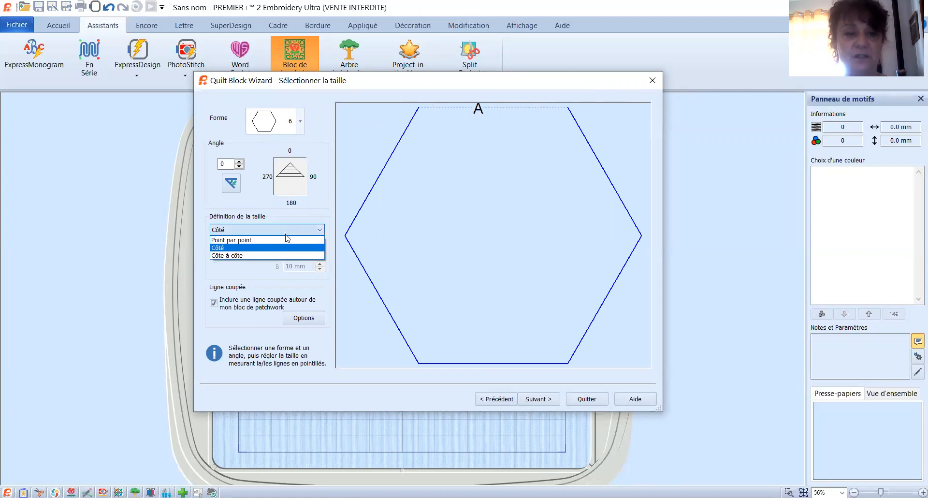
left_click(286, 239)
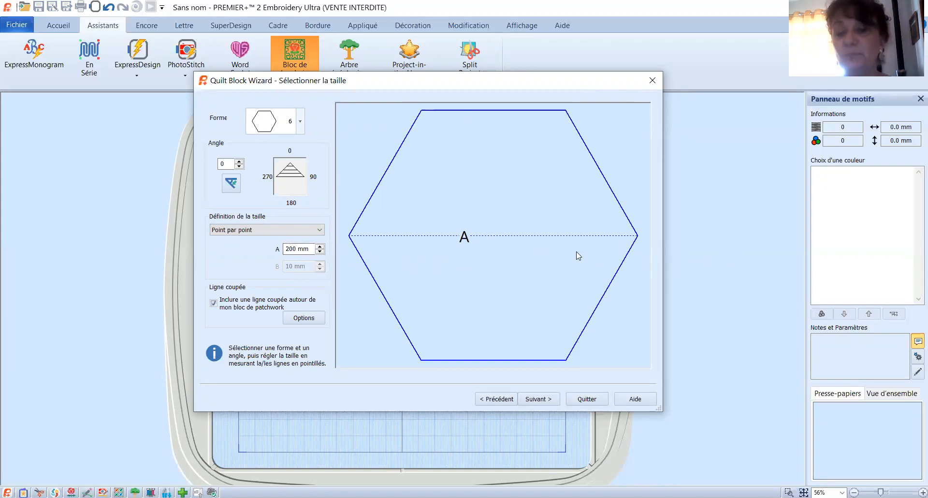
Set the hexagon's point-to-point size to 180 mm, accept the cut line options, and continue to the inner shape selection
double_click(300, 249)
type("180")
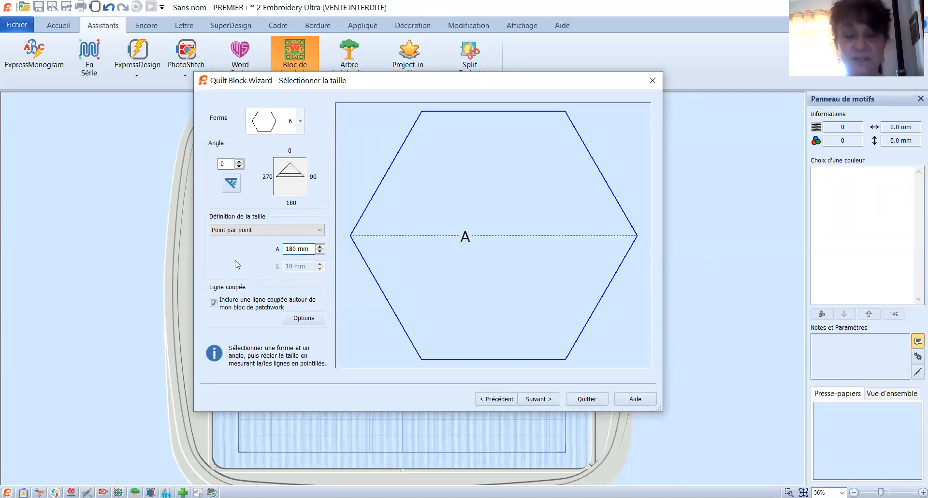
left_click(299, 319)
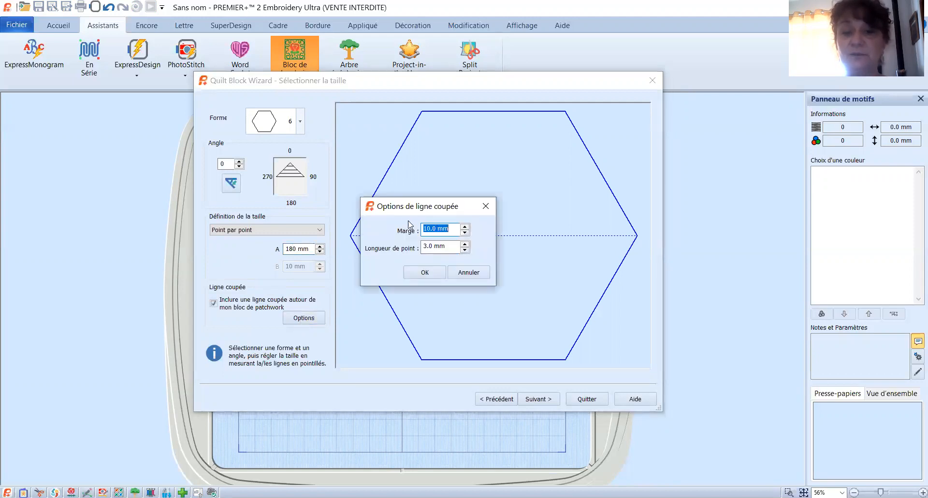
left_click(416, 279)
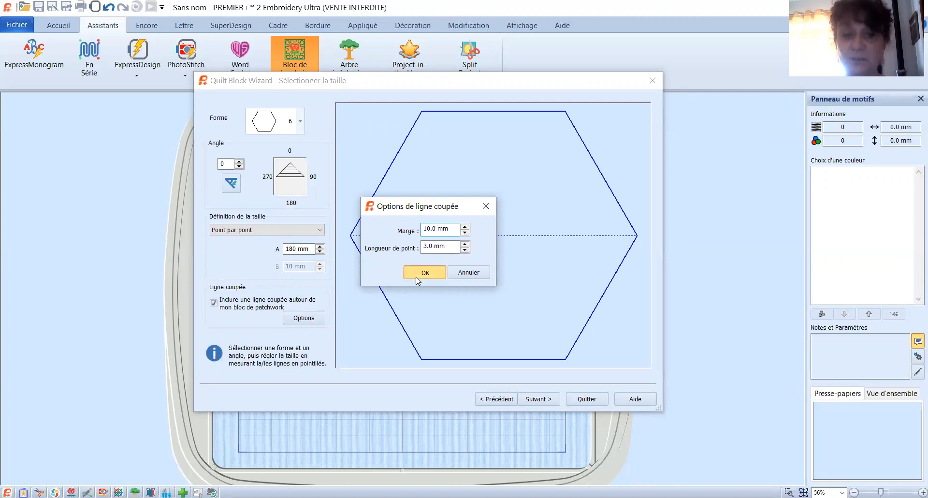
left_click(549, 401)
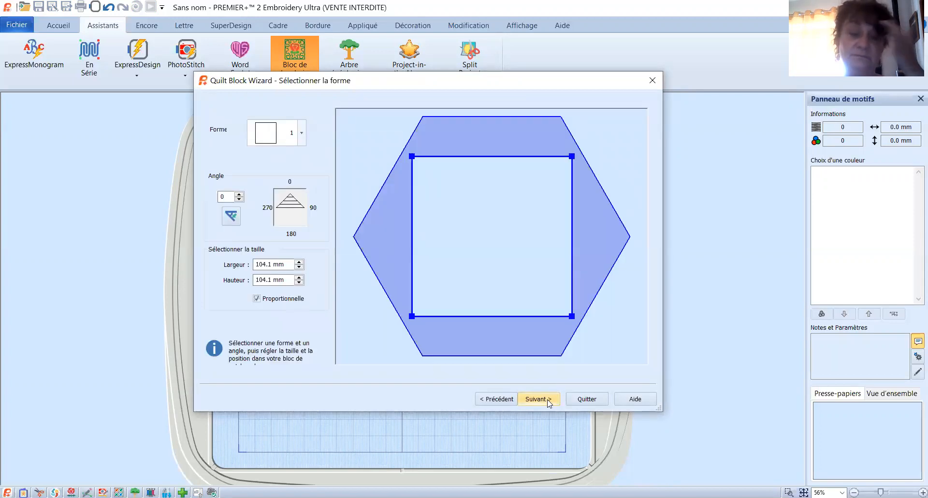
Shrink the inner square proportionally to about 72 x 72 mm inside the hexagon
left_click_drag(411, 155, 447, 190)
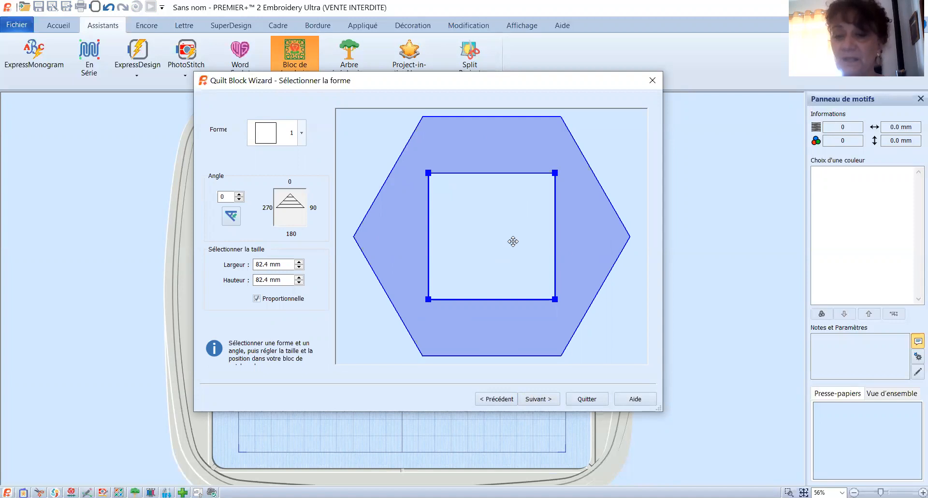
left_click_drag(428, 298, 442, 280)
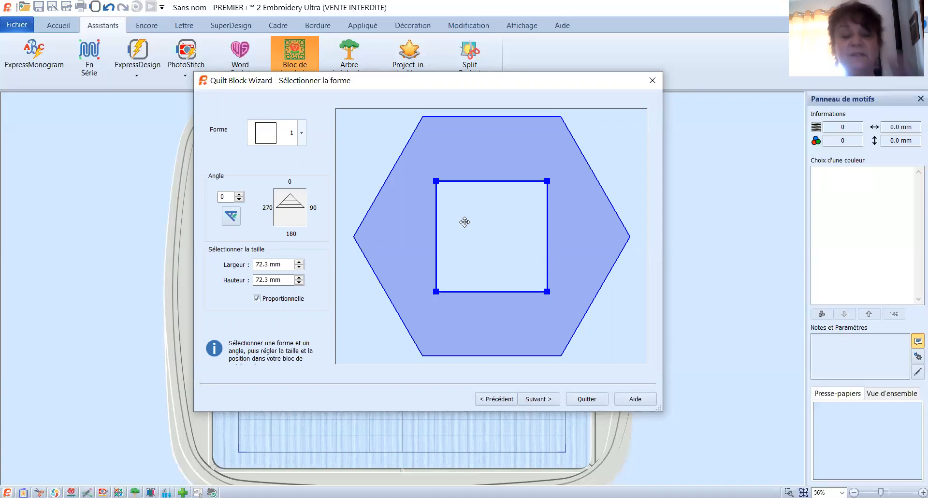
Change the inner shape to teardrop shape 41 and shrink it proportionally to about 46.5 x 70.7 mm inside the hexagon
left_click(302, 133)
left_click_drag(304, 163, 306, 248)
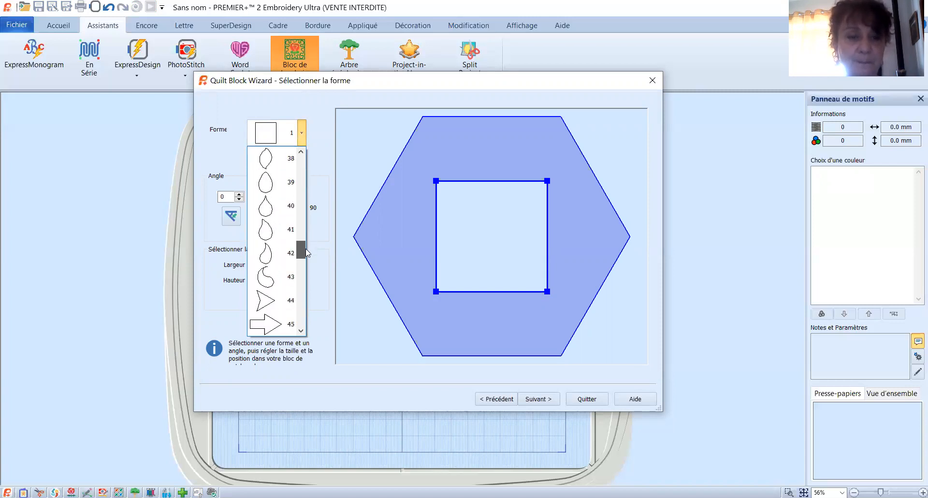
left_click(264, 225)
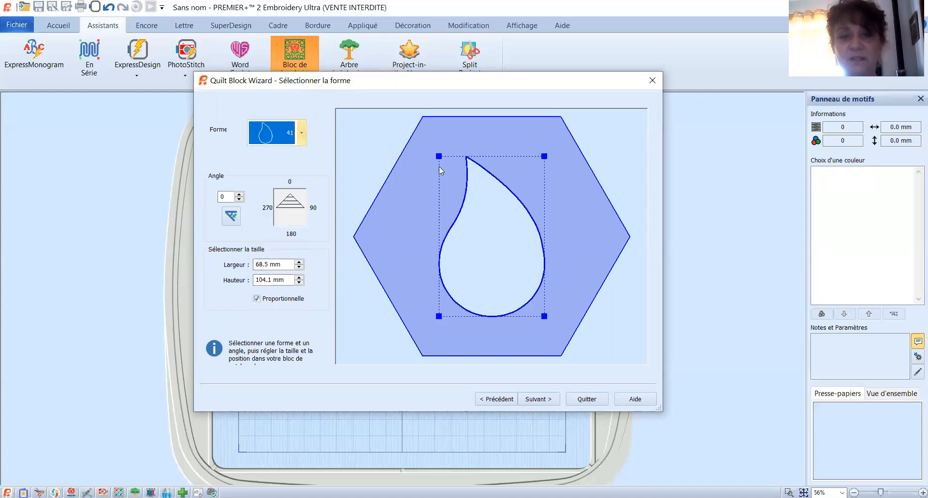
left_click_drag(438, 155, 472, 207)
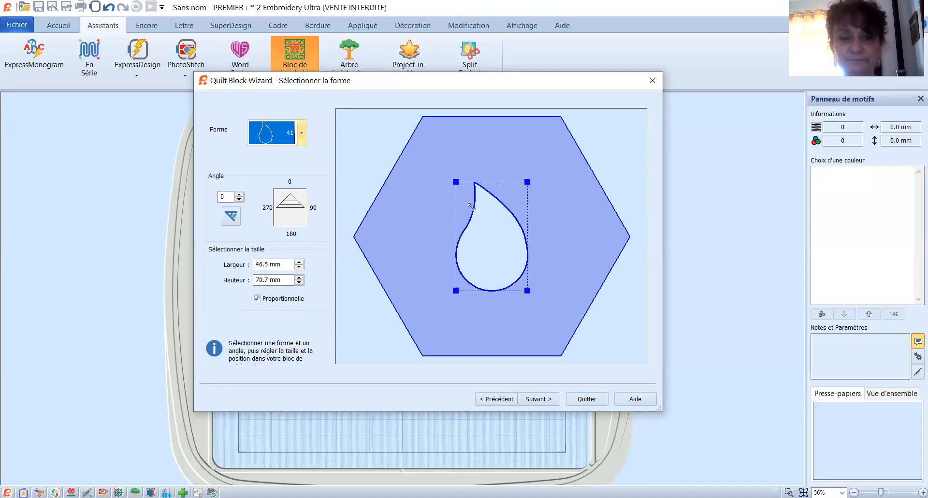
Rotate the teardrop to an angle of 204 degrees and continue to the fill pattern selection
left_click(231, 217)
left_click(232, 217)
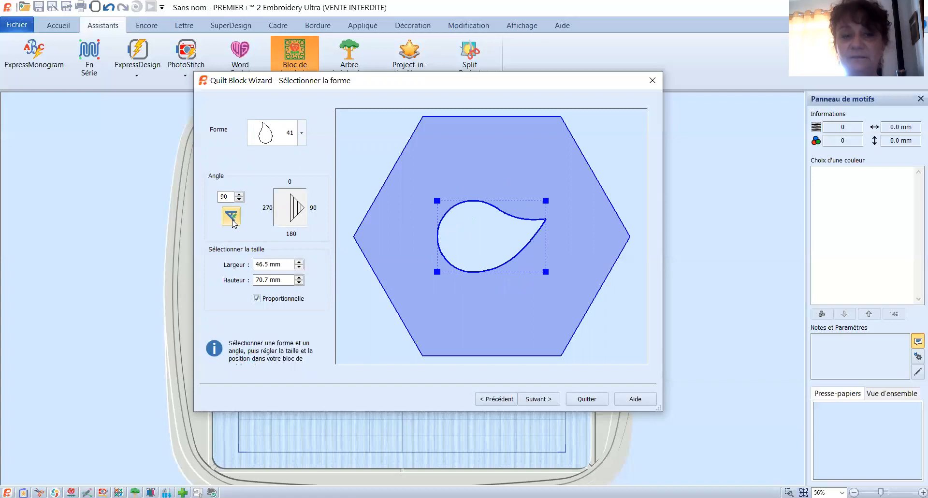
left_click(232, 217)
left_click(232, 217)
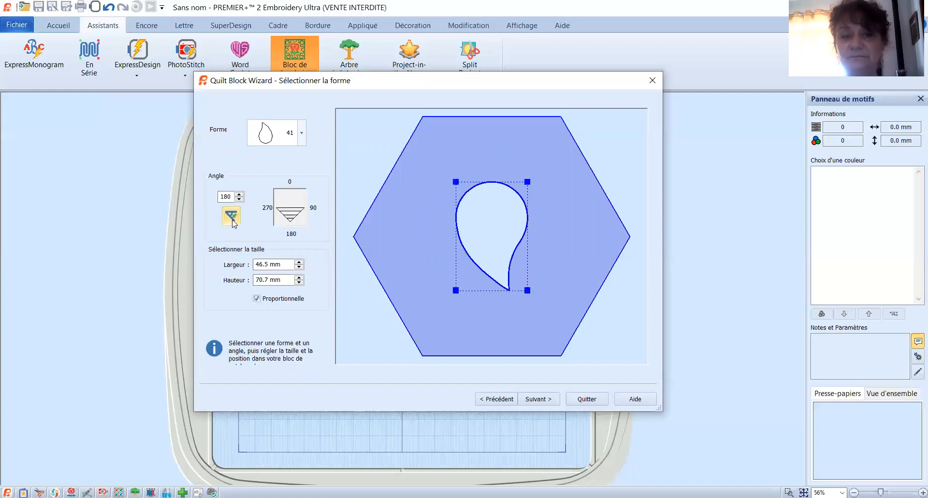
left_click(239, 195)
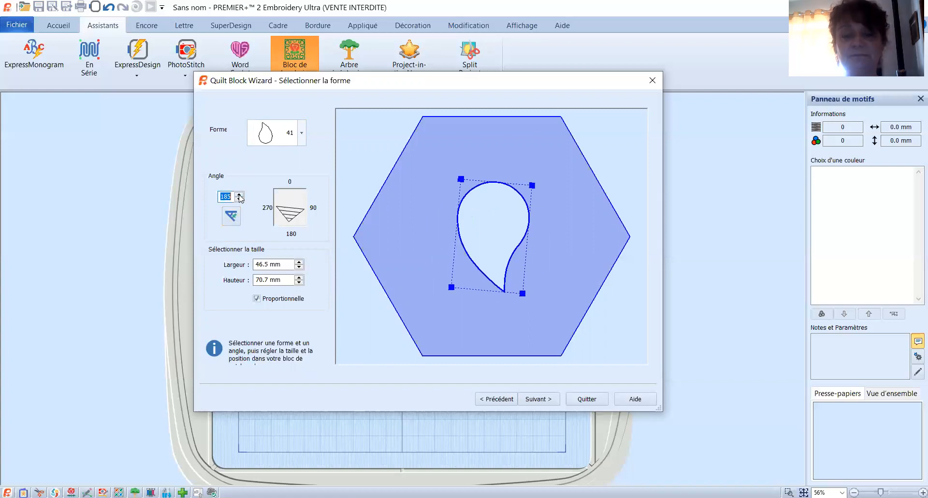
left_click(240, 194)
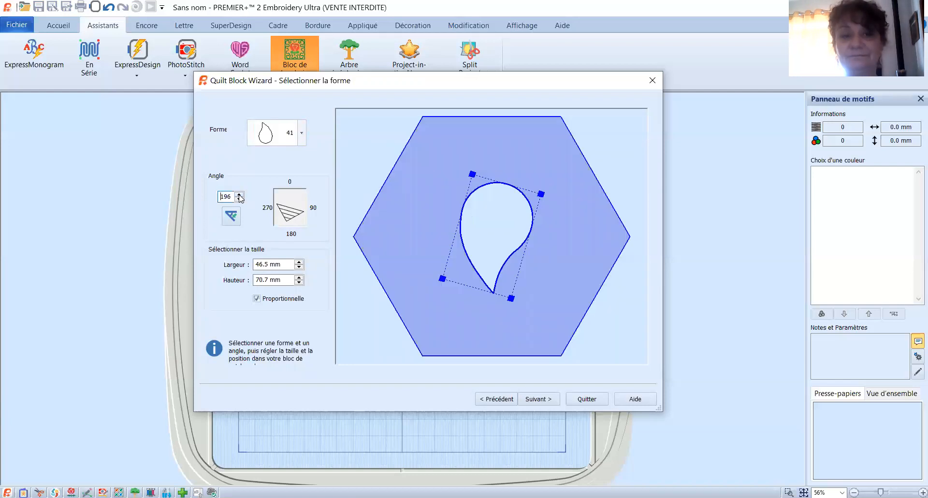
left_click(239, 194)
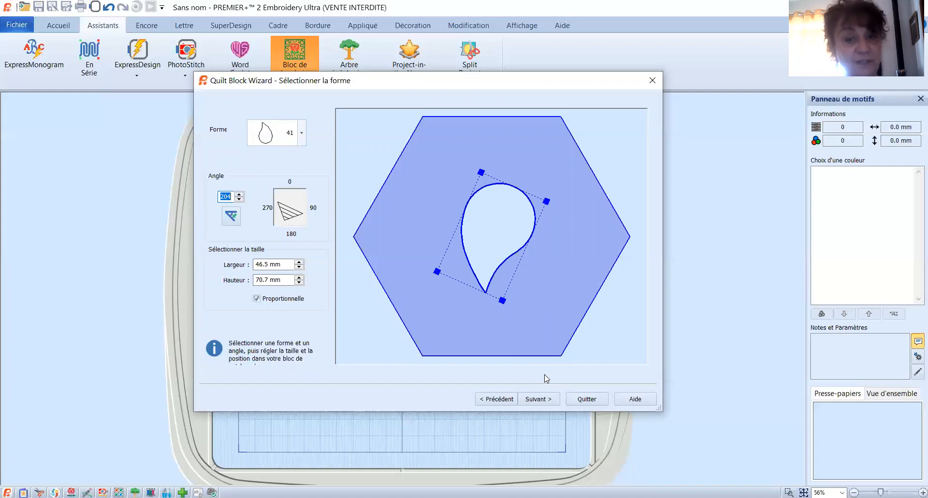
left_click(543, 399)
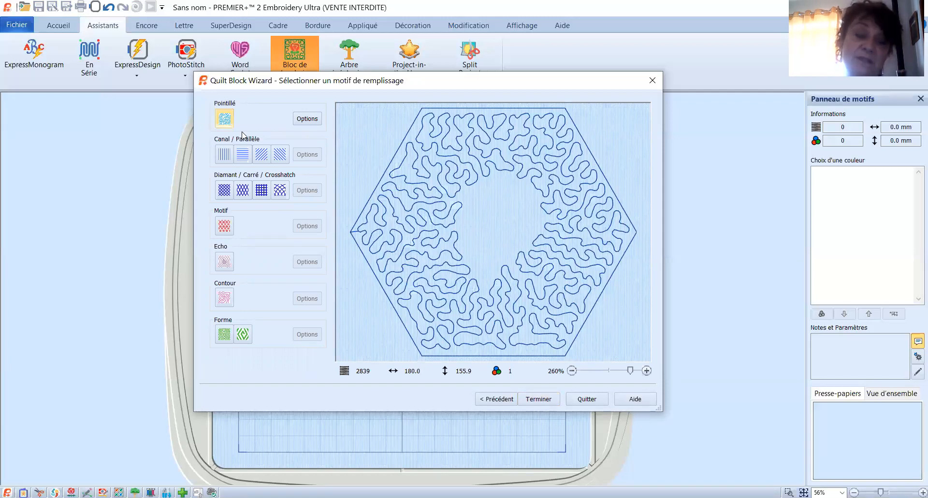
Fill the hexagon with a Motif fill using Pfaff design 4 from 2.2 Stippling Stitches as motif 1
left_click(230, 124)
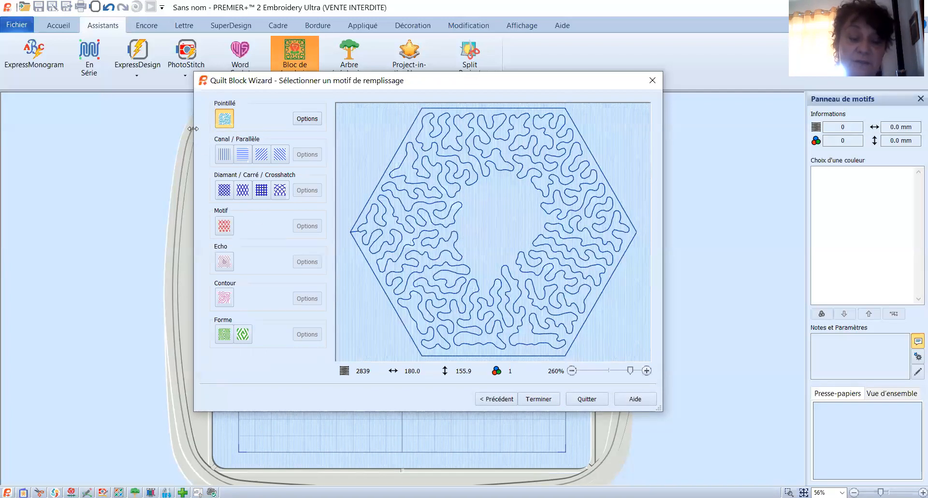
left_click(227, 224)
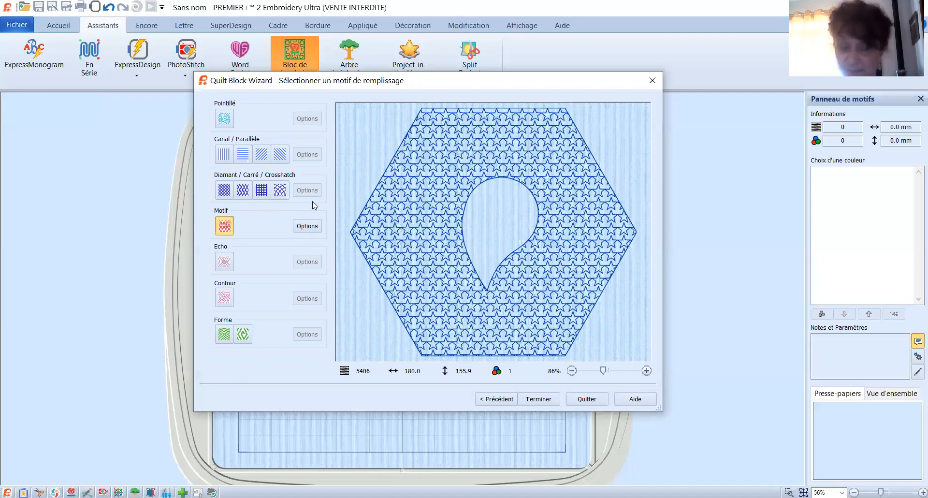
left_click(308, 226)
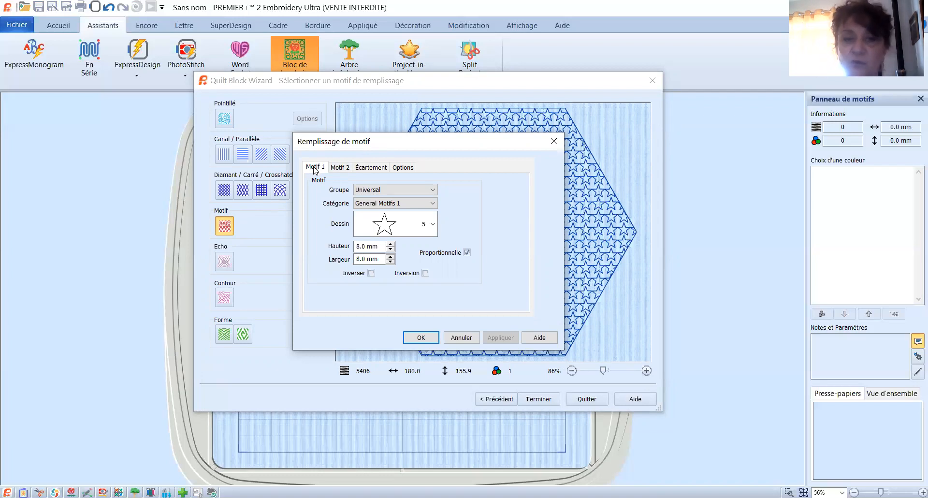
left_click(384, 194)
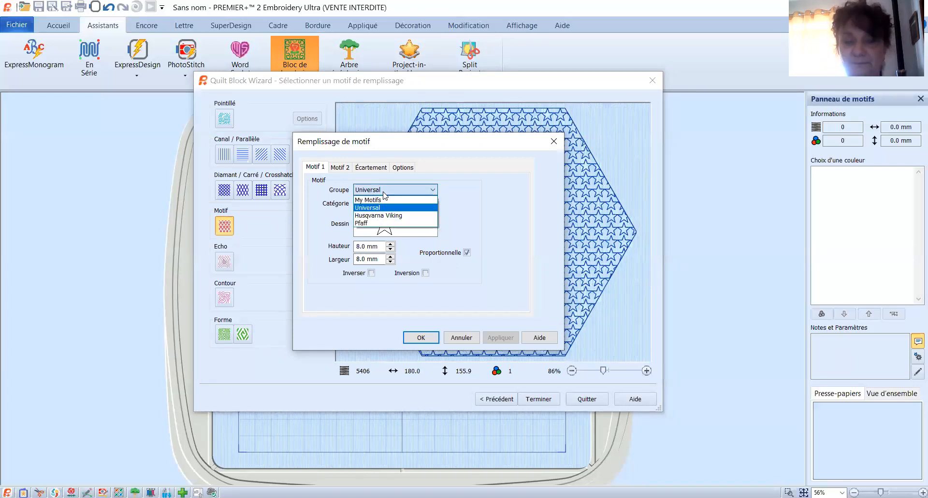
left_click(373, 224)
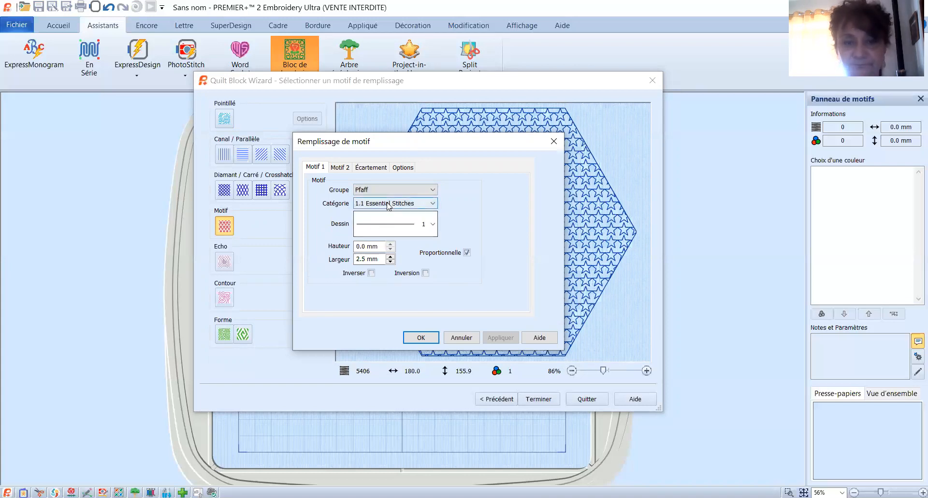
left_click(389, 204)
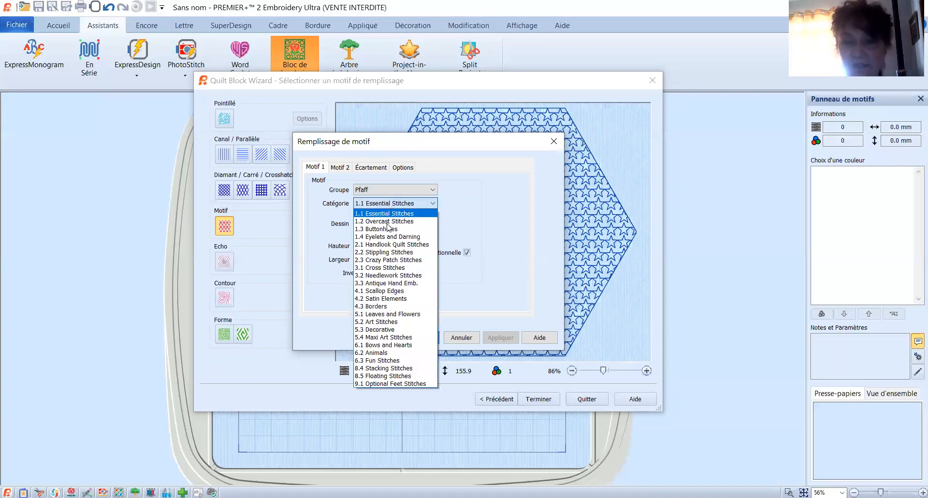
left_click(386, 252)
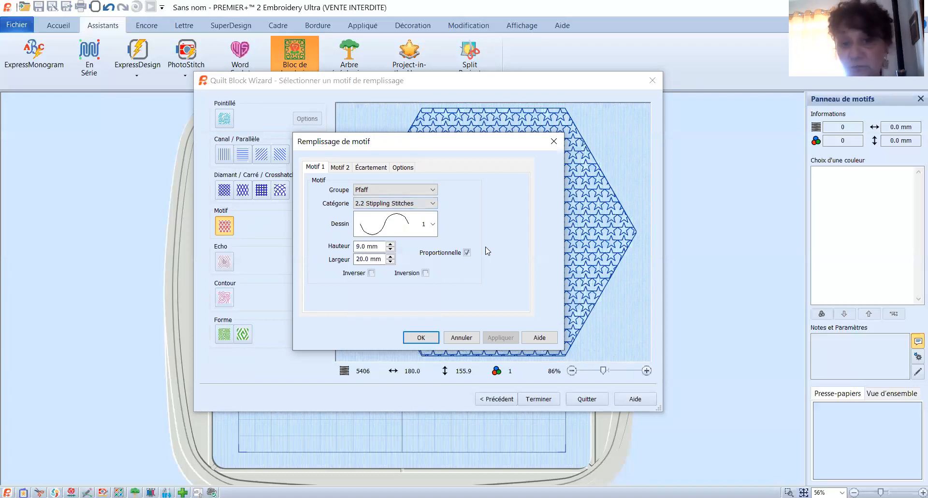
left_click(431, 228)
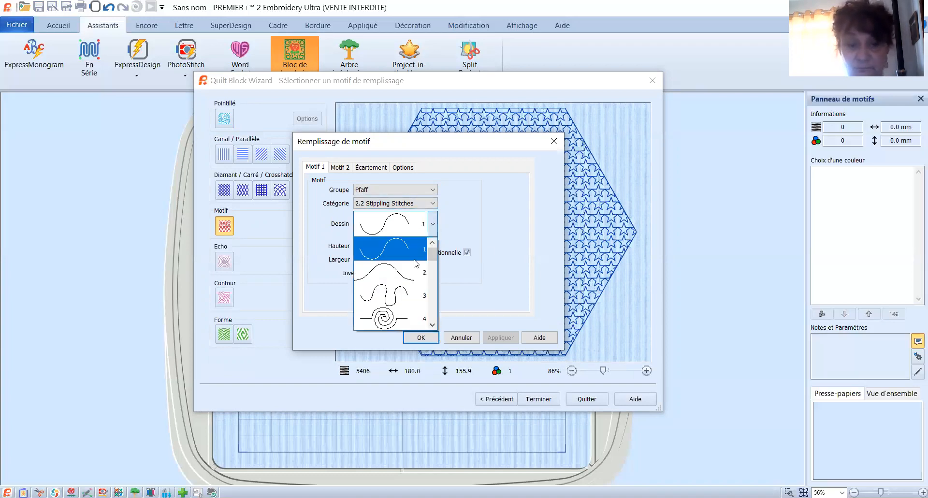
left_click(399, 322)
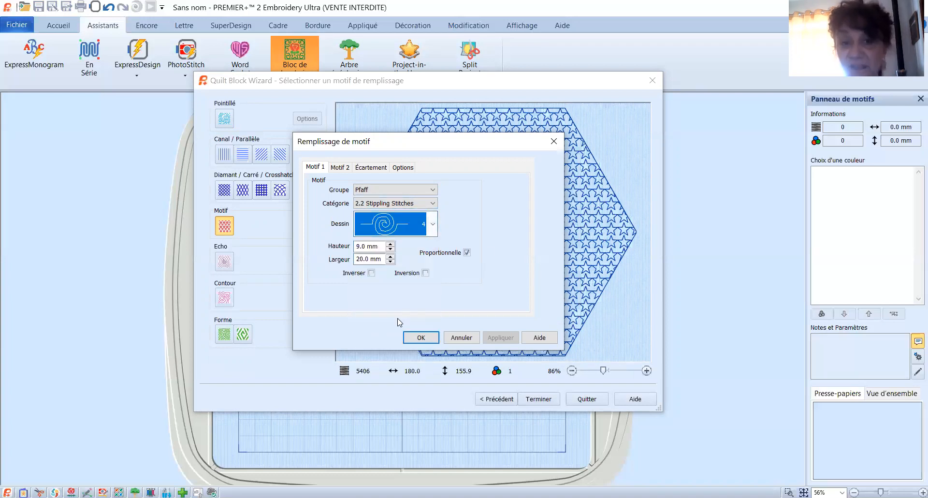
left_click(421, 339)
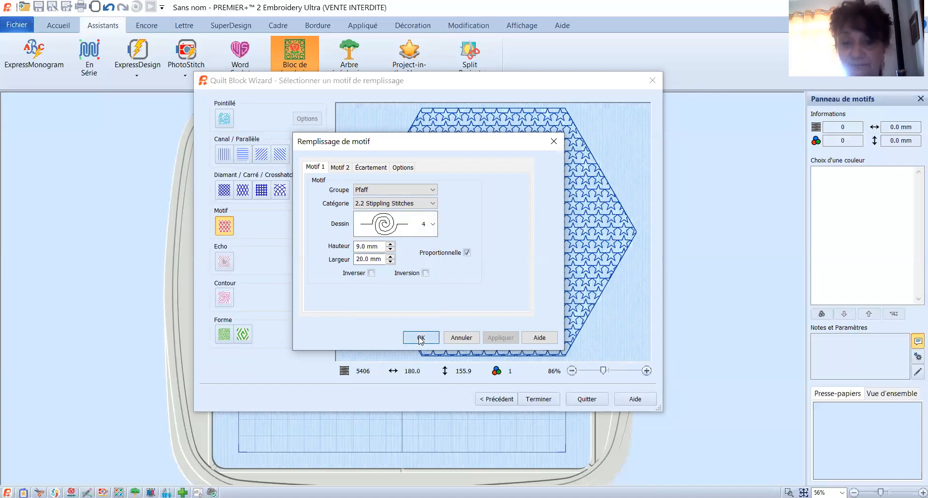
left_click(421, 338)
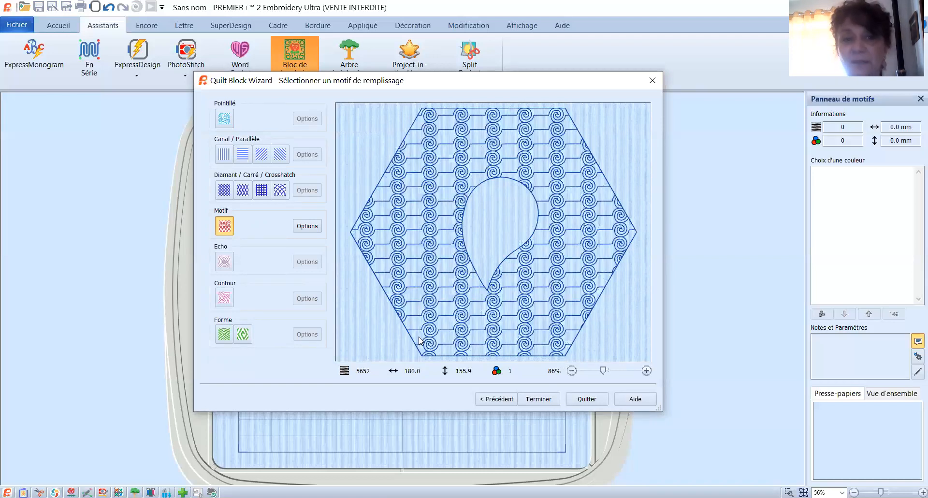
Enable motif 2 in the fill and set it to Husqvarna Viking design 1 from N Embellishment Stitches
left_click(307, 226)
left_click(348, 167)
left_click(348, 168)
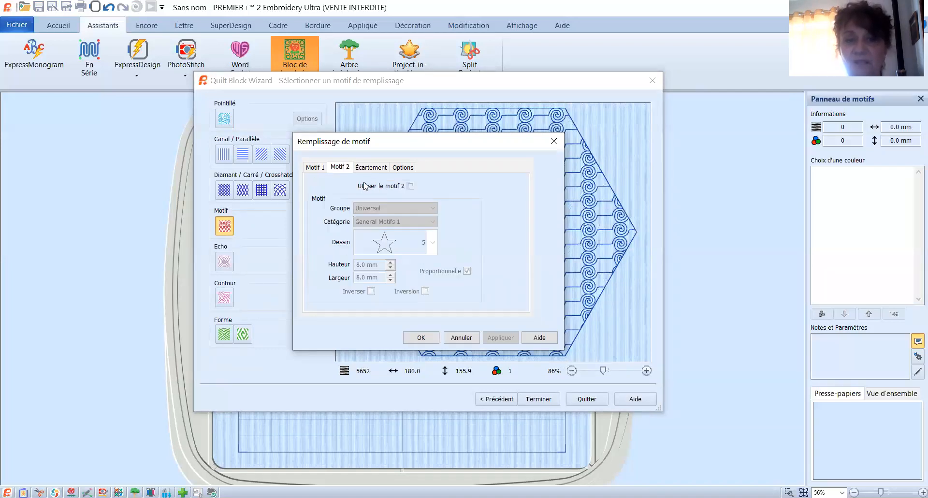
left_click(410, 186)
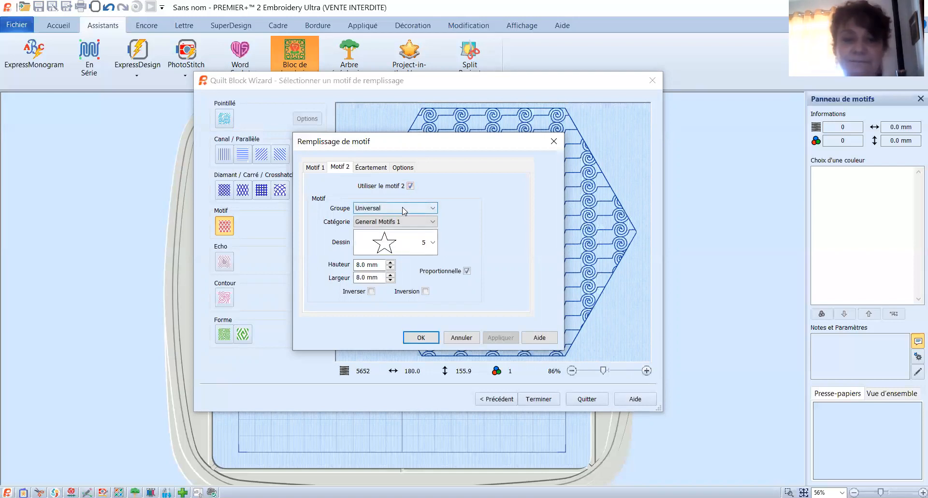
left_click(404, 210)
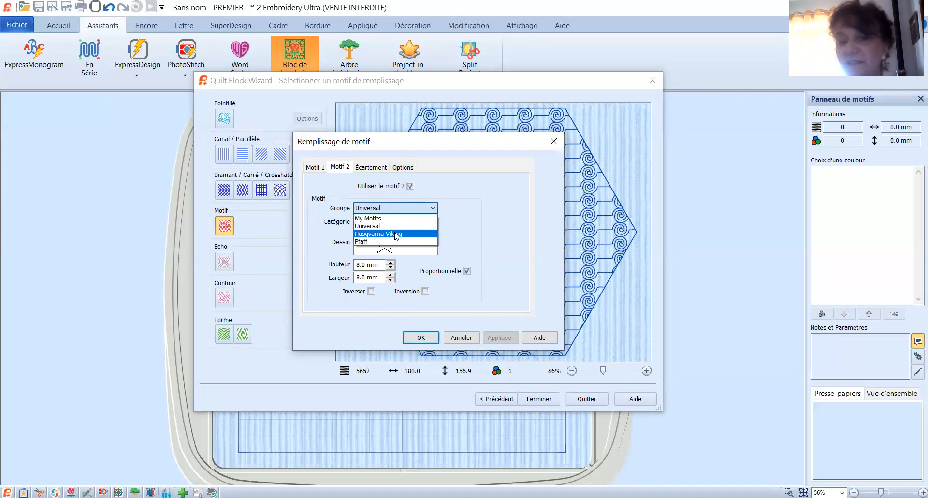
left_click(396, 235)
left_click(399, 223)
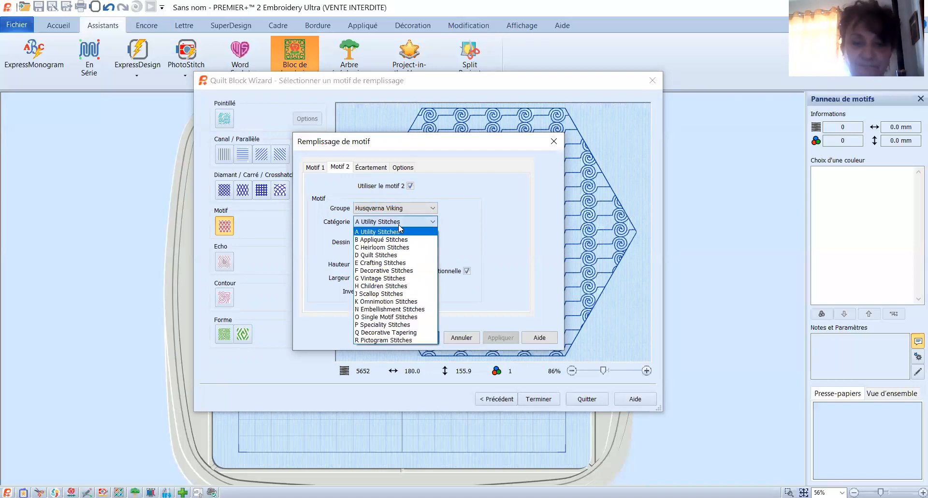
left_click(391, 309)
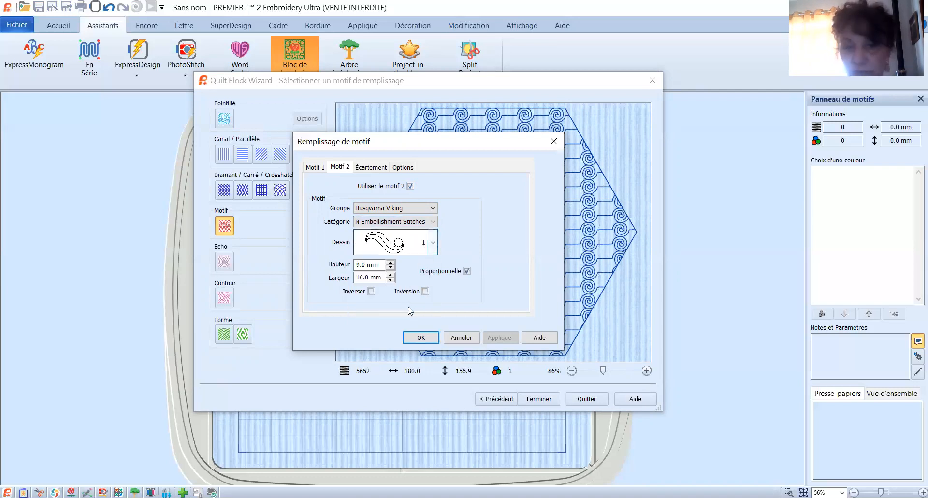
left_click(415, 338)
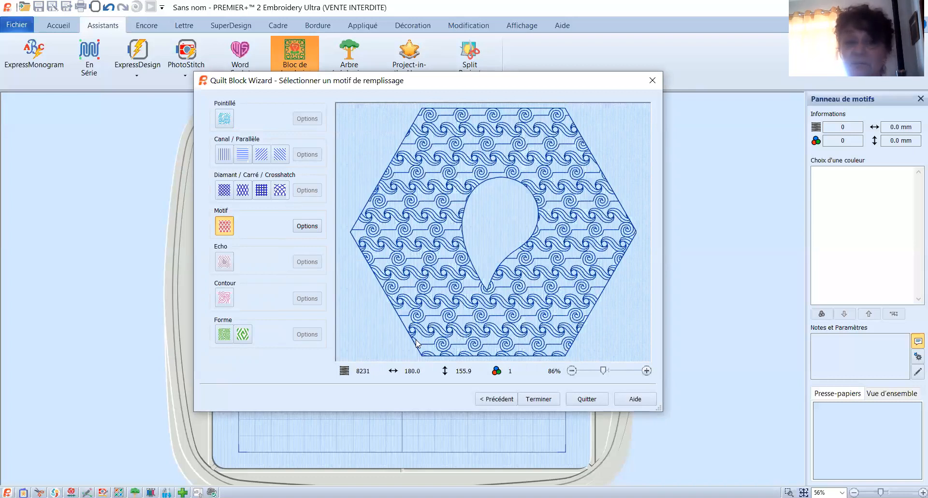
Set the motif fill's horizontal offset (Décalage) to 15% and apply it
left_click(316, 232)
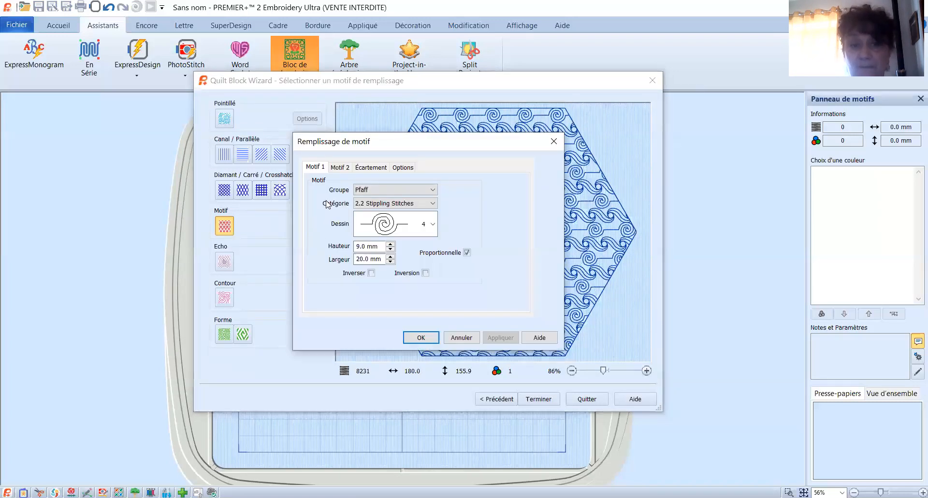
left_click(376, 169)
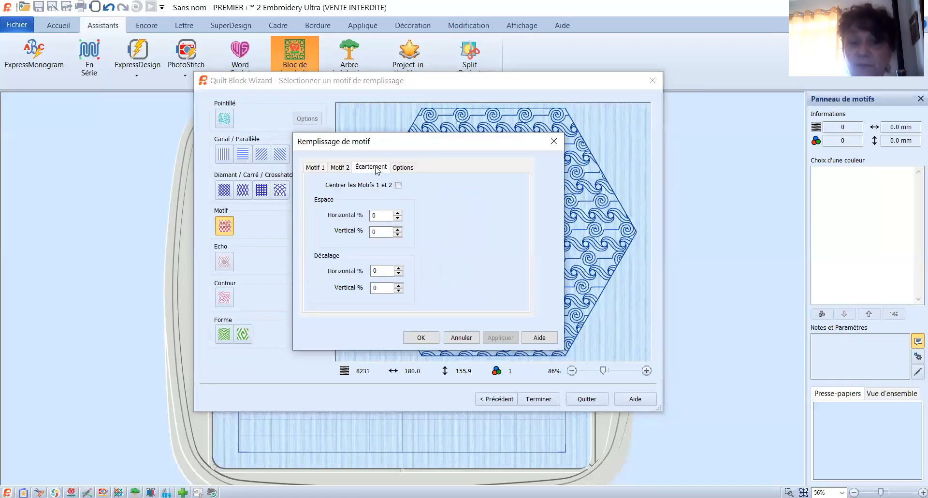
left_click(399, 268)
left_click(398, 268)
key("BackSpace")
type("15")
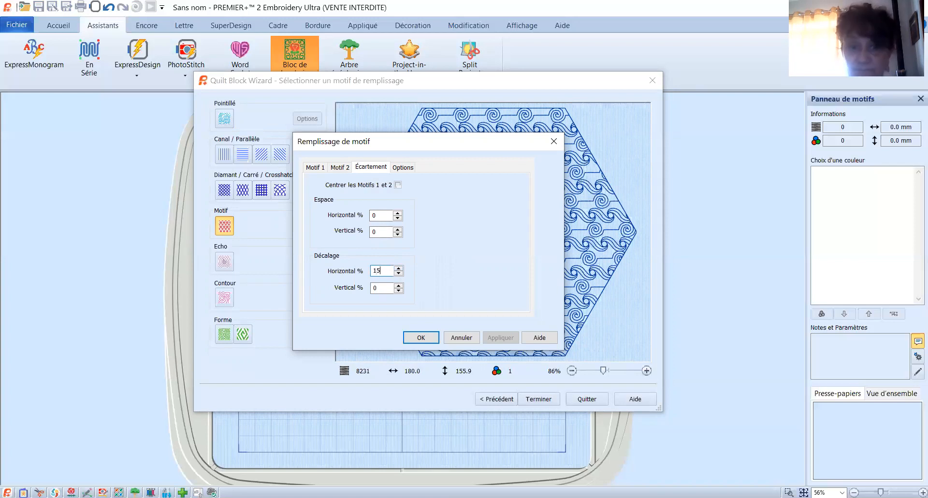
left_click(421, 338)
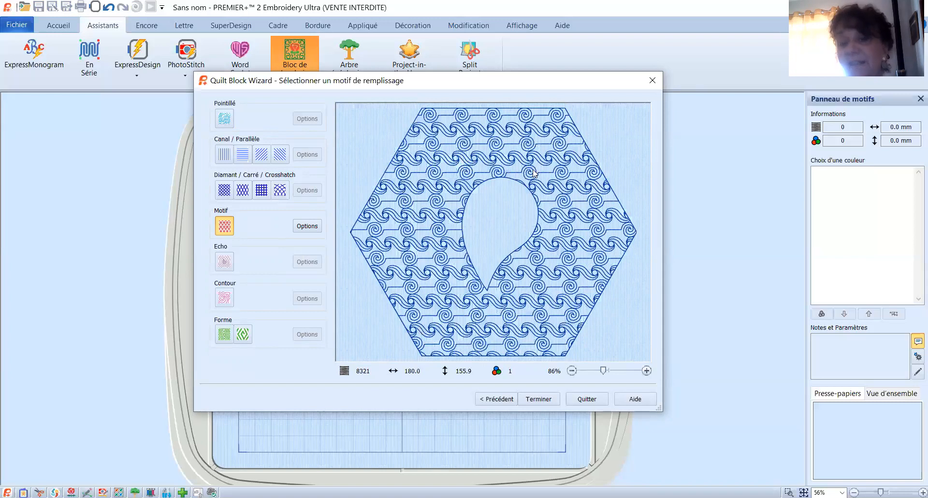
Set the motif fill's angle to 16 degrees and finish the wizard to place the hexagon block in the hoop
left_click(313, 230)
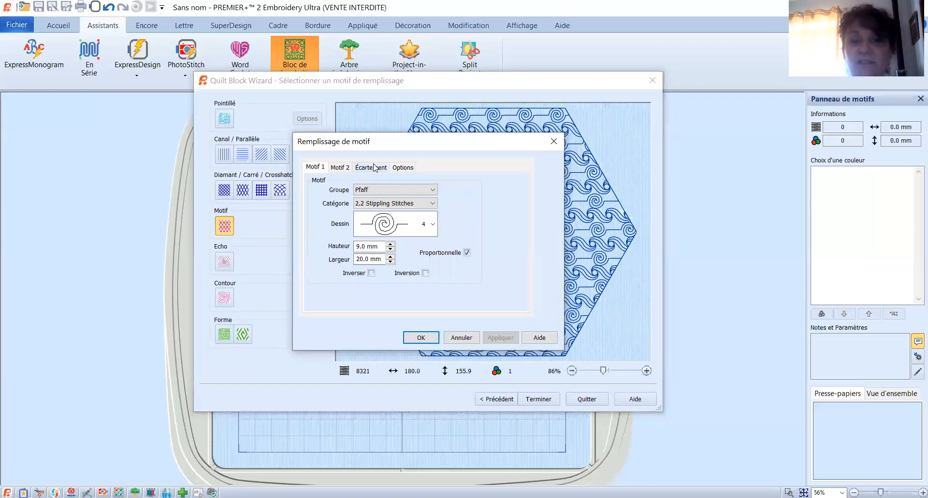
left_click(375, 167)
left_click(404, 167)
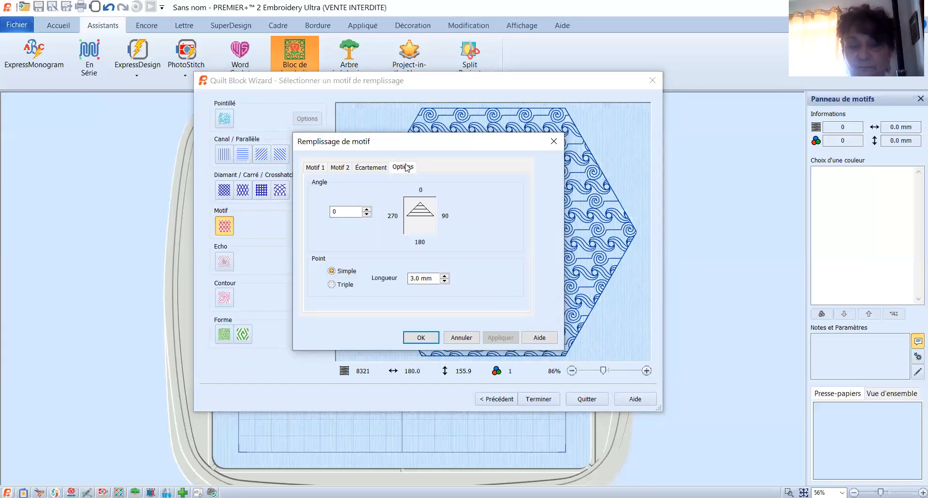
left_click(366, 211)
left_click(367, 211)
left_click(367, 211)
left_click(367, 210)
left_click(367, 211)
left_click(367, 211)
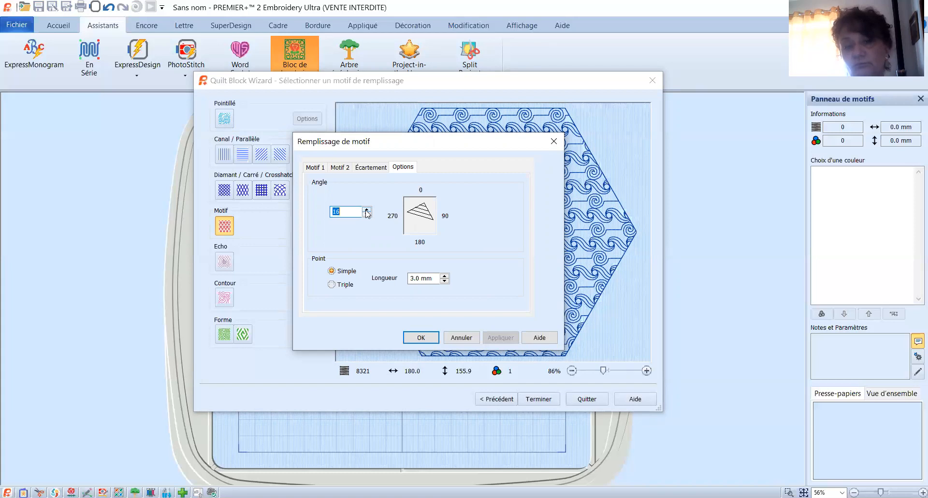
left_click(423, 336)
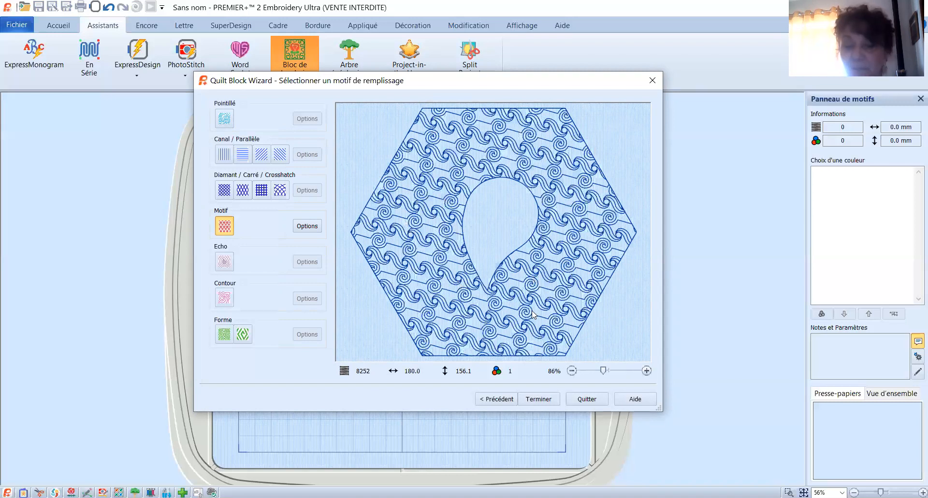
left_click(537, 400)
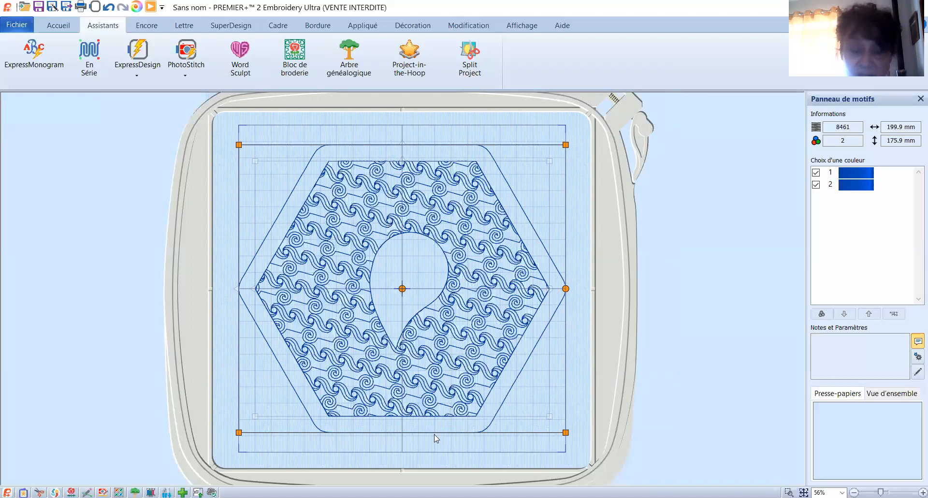
Export the hexagon block with the teardrop to the desktop as a Husqvarna Viking / Pfaff .vp4 file named "remplissage" plus the person's first name
left_click(68, 7)
left_click(473, 448)
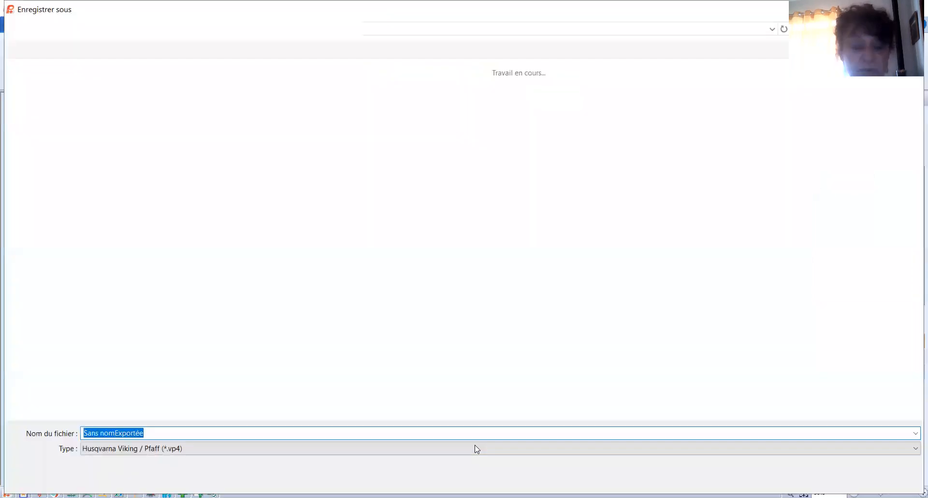
key("BackSpace")
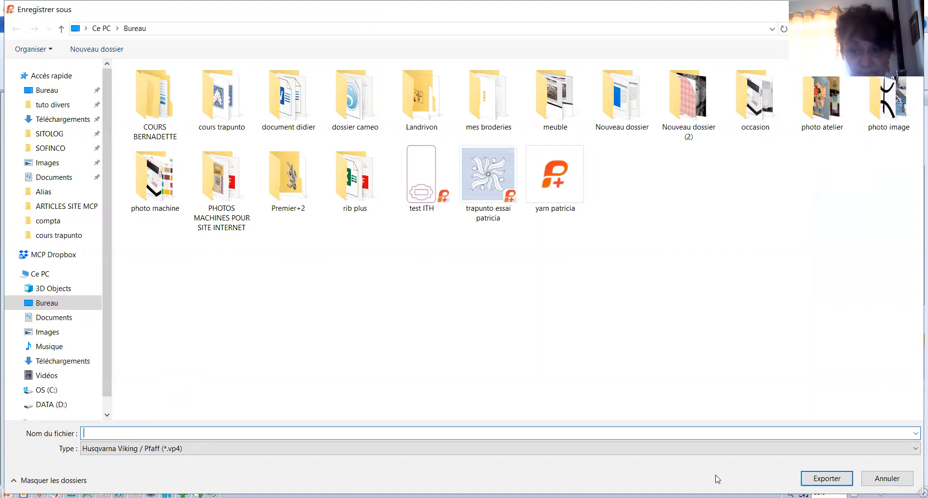
type("remplissage")
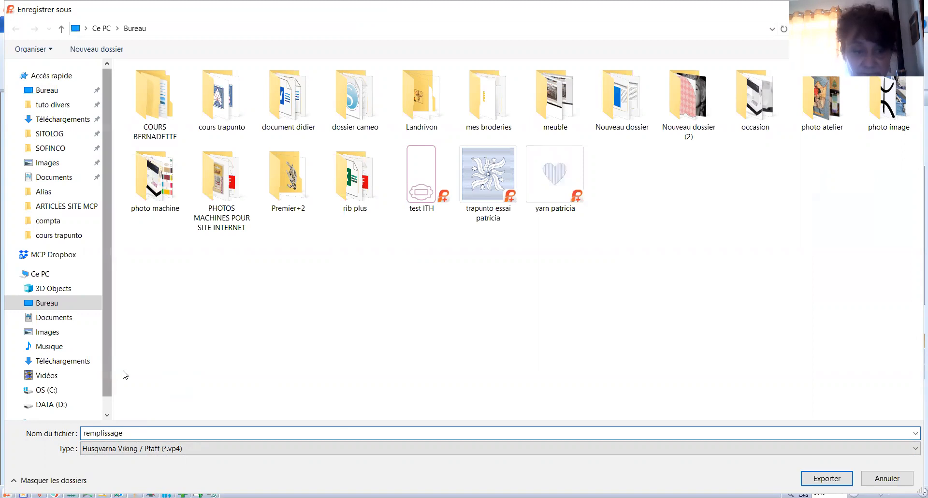
type(" patricia")
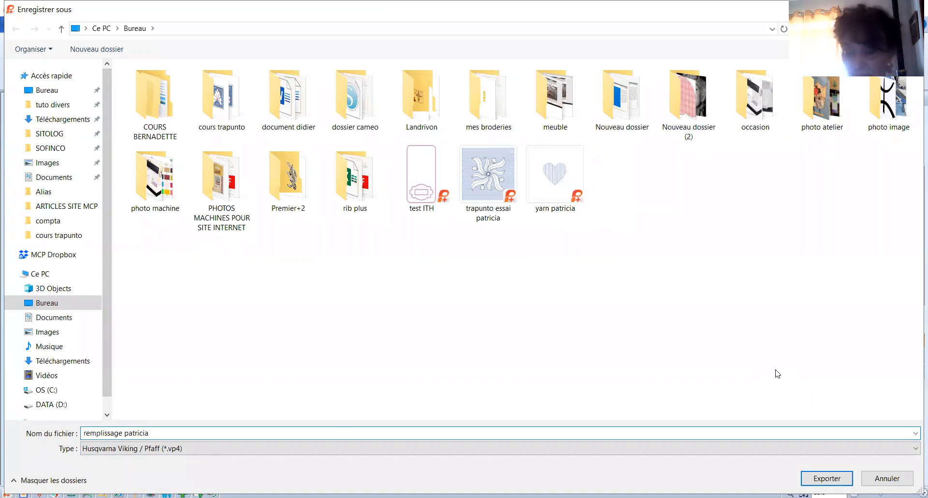
left_click(826, 478)
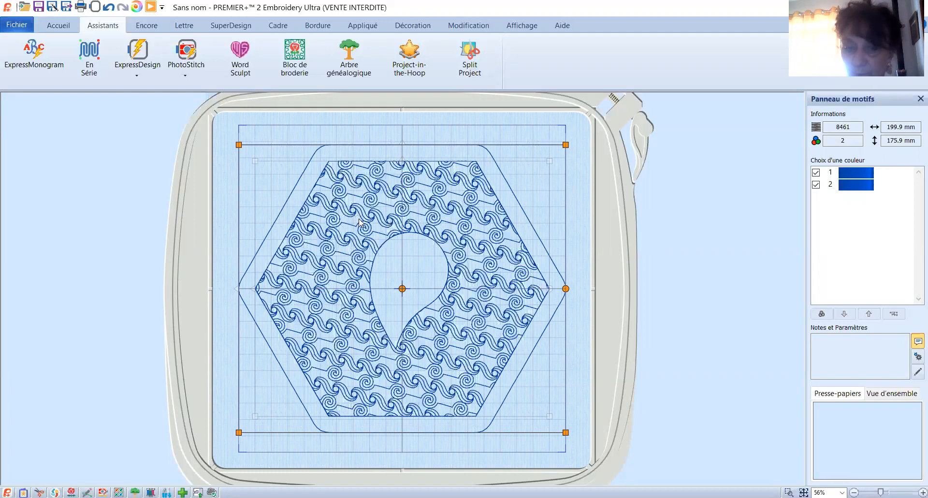
Delete the block from the hoop and set up a new filled quilt block without an inner shape, keeping the 180 mm hexagon and cut line
key("Delete")
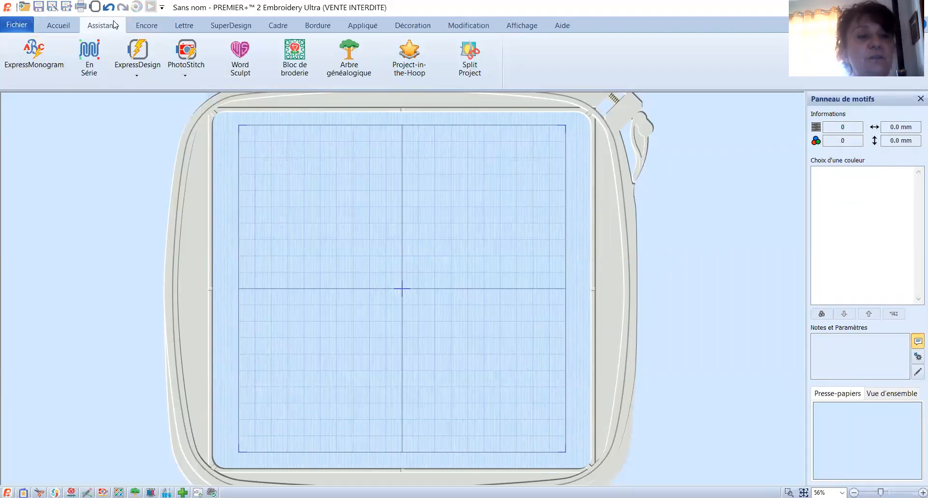
left_click(293, 76)
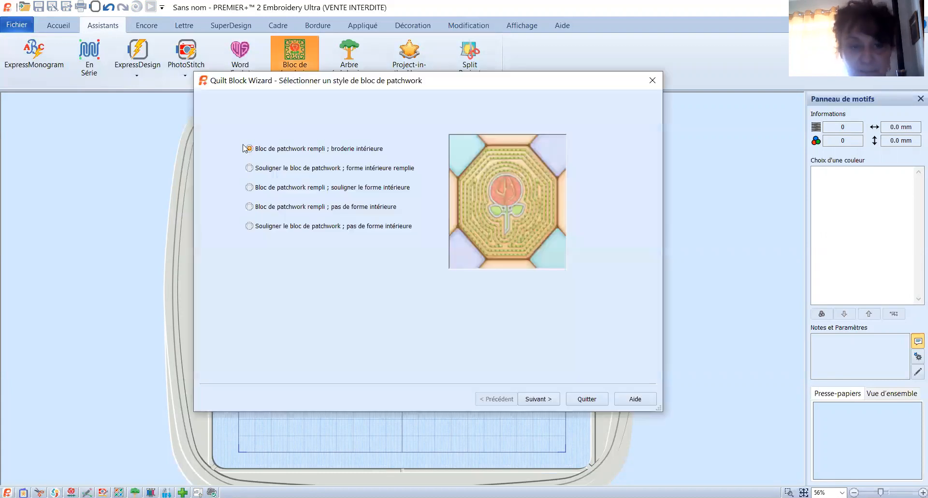
left_click(249, 207)
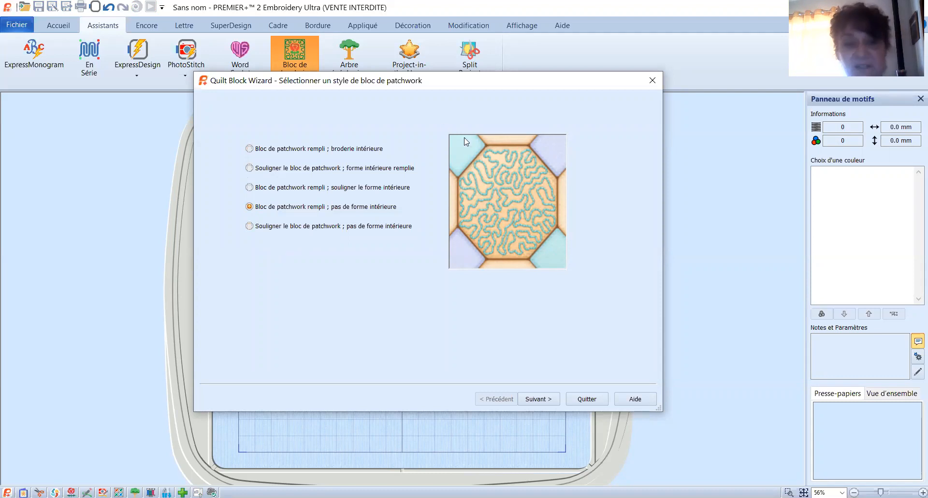
left_click(532, 399)
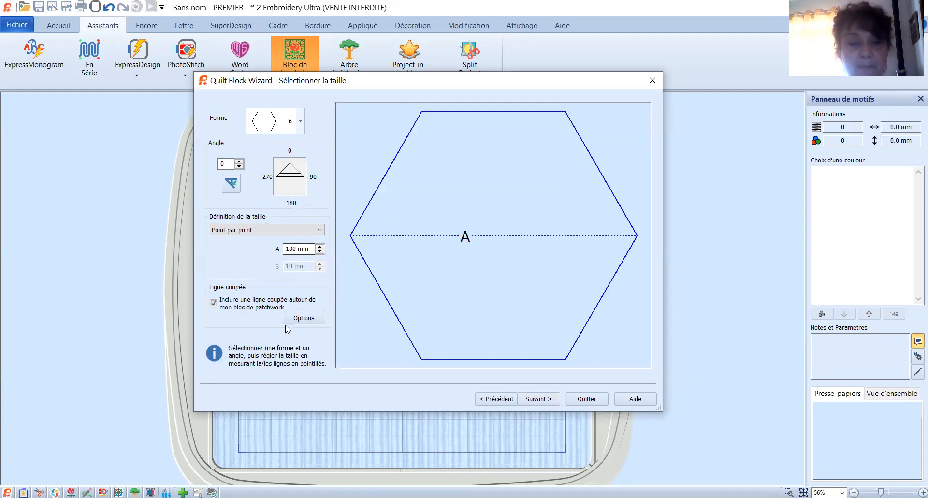
left_click(300, 321)
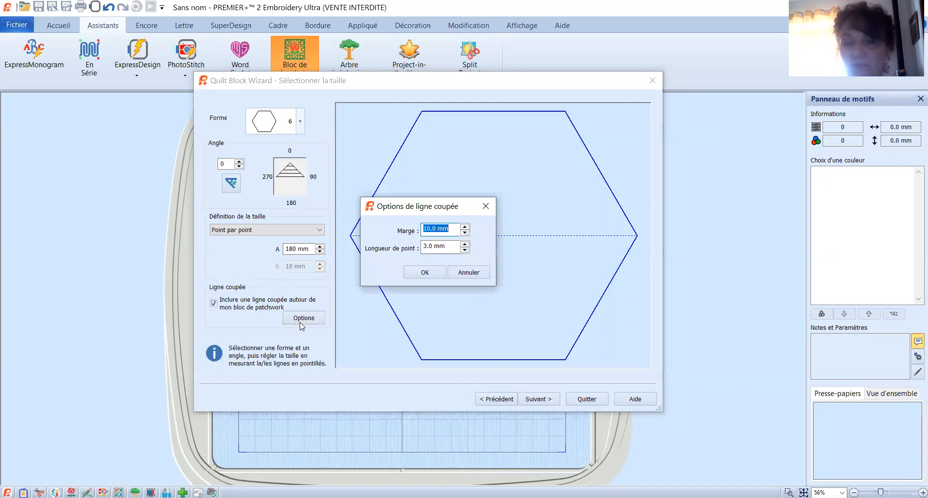
left_click(487, 204)
left_click(538, 400)
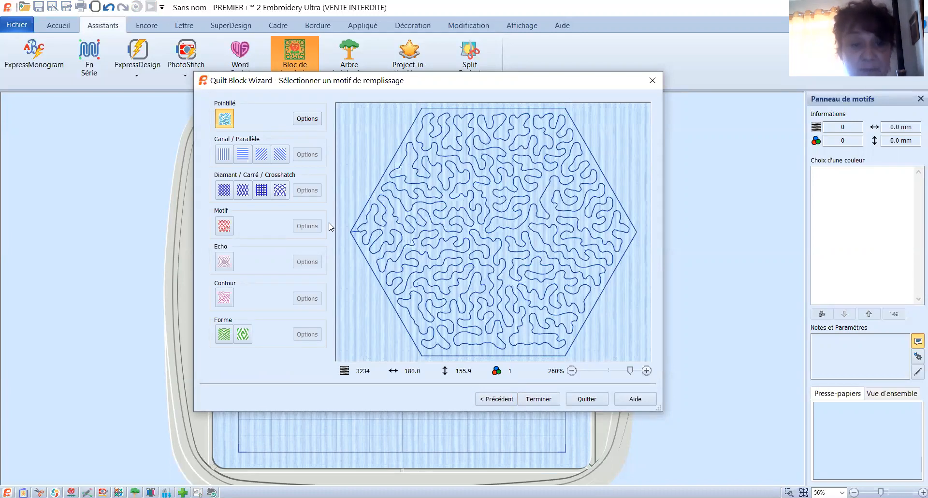
Apply a Motif fill to the new hexagon, using Pfaff design 4 from 2.2 Stippling Stitches as motif 1
left_click(224, 225)
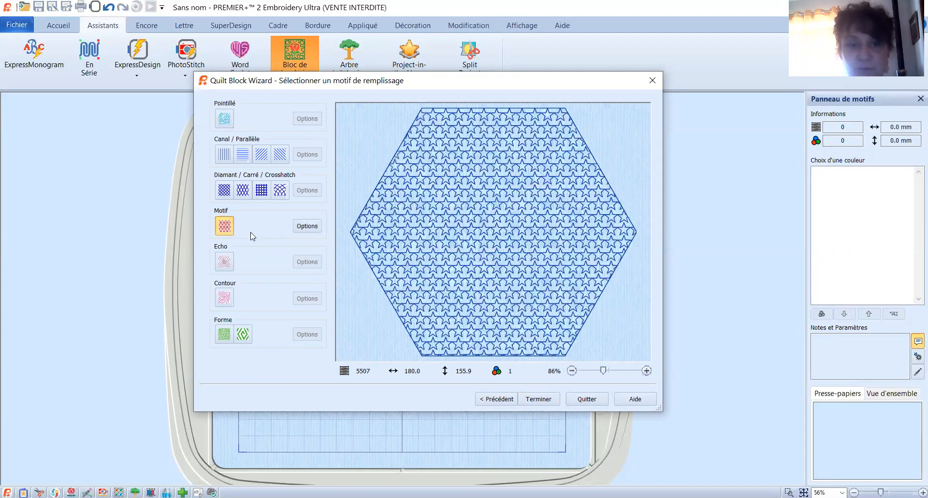
left_click(307, 225)
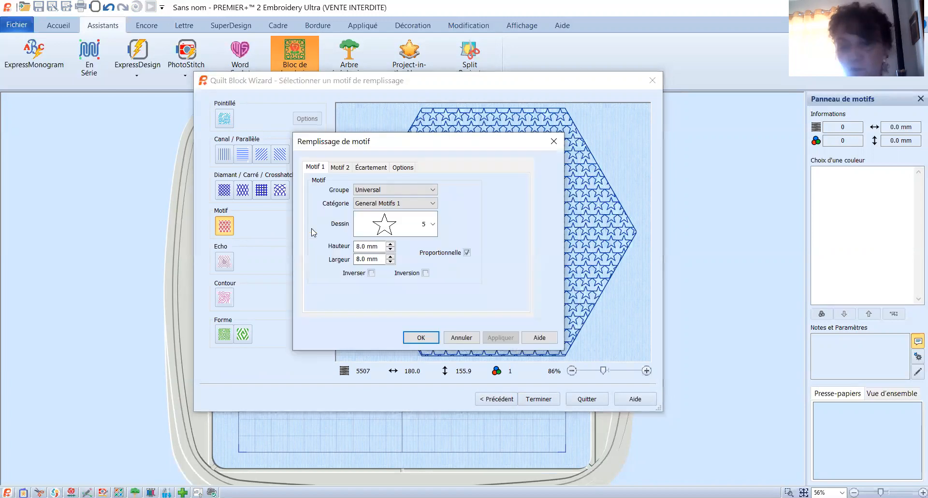
left_click(425, 191)
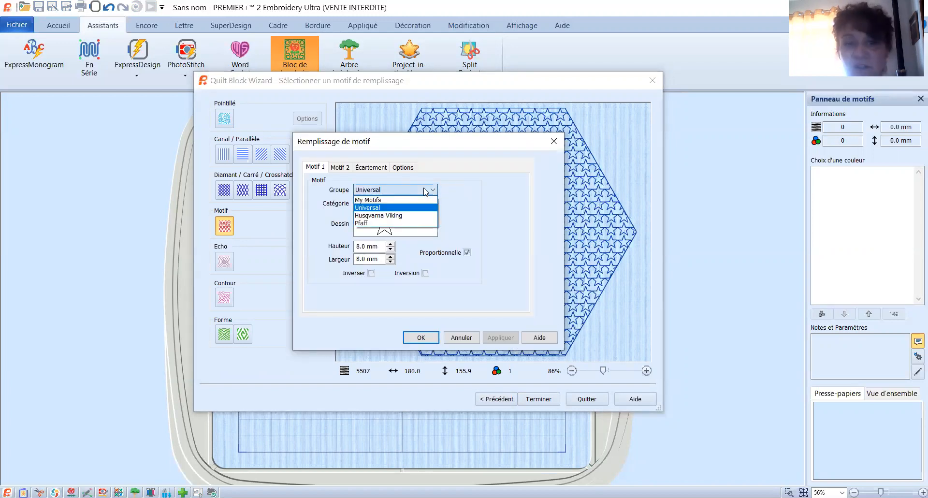
left_click(393, 223)
left_click(411, 206)
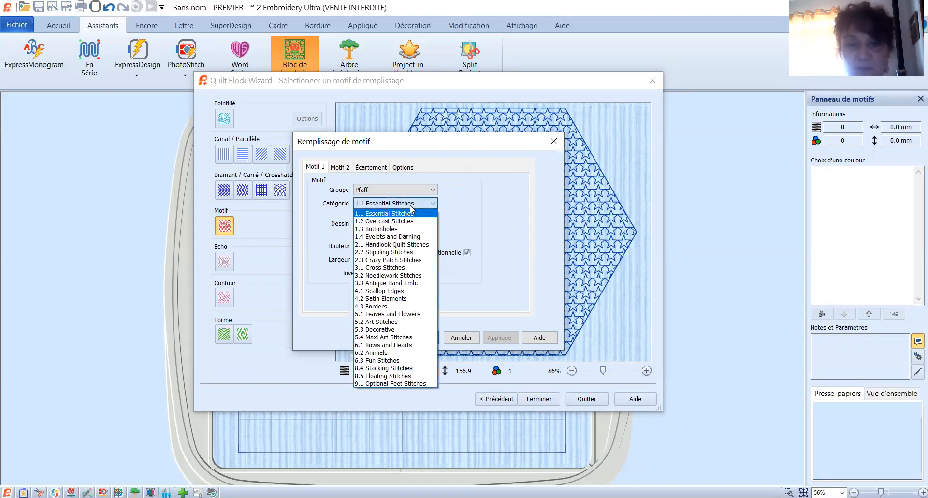
left_click(407, 252)
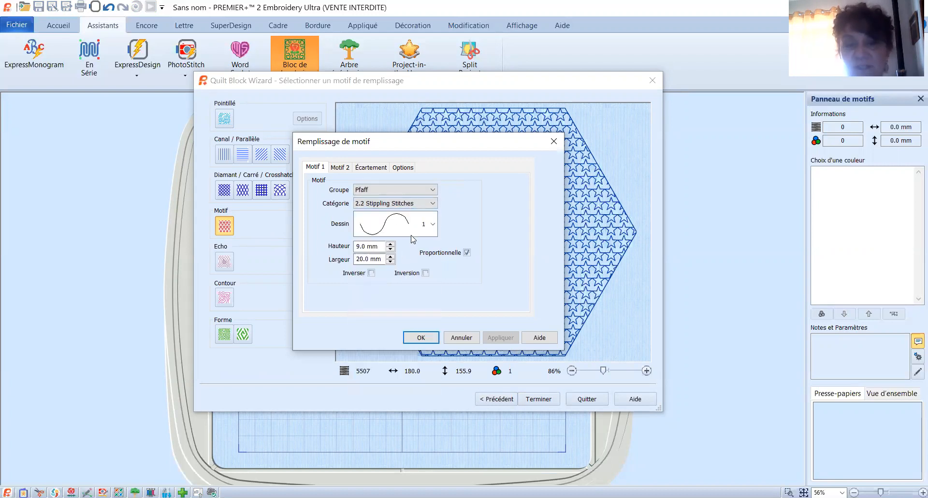
left_click(433, 224)
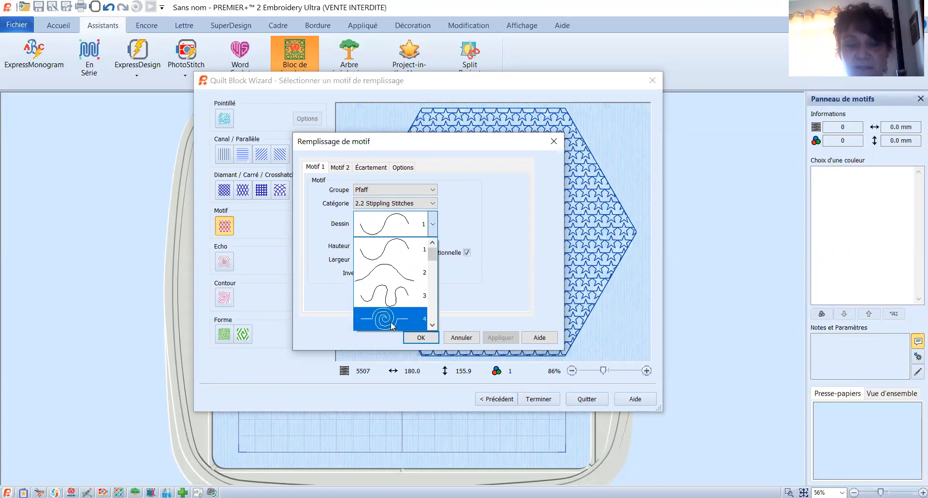
left_click(392, 325)
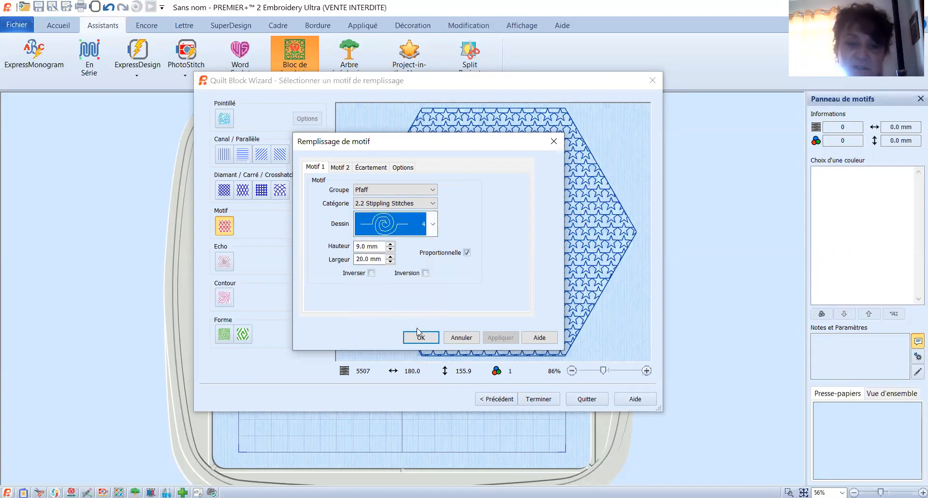
left_click(420, 340)
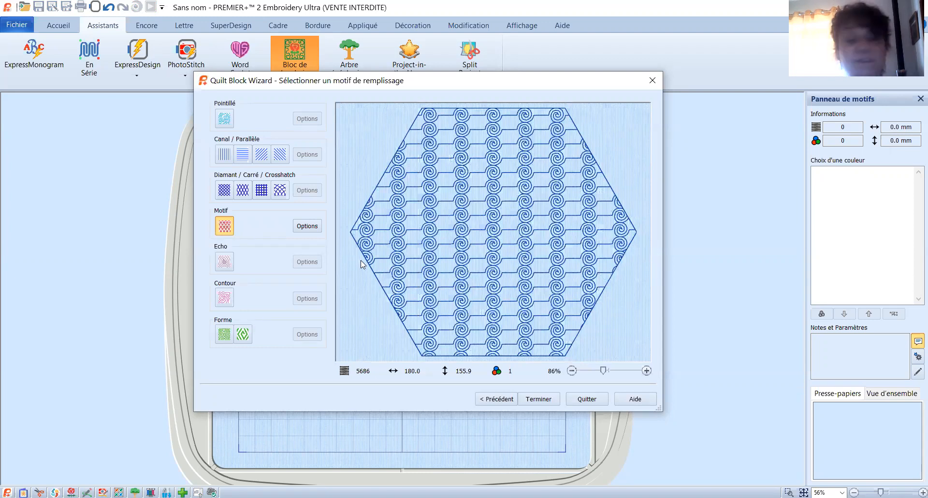
Enable motif 2 in the fill and choose Husqvarna Viking design 1 from N Embellishment Stitches for it
left_click(315, 234)
left_click(332, 170)
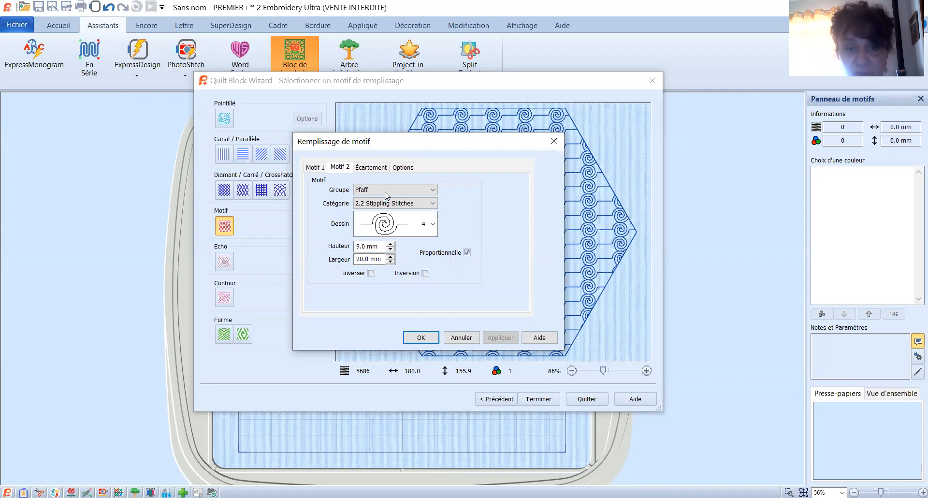
left_click(410, 186)
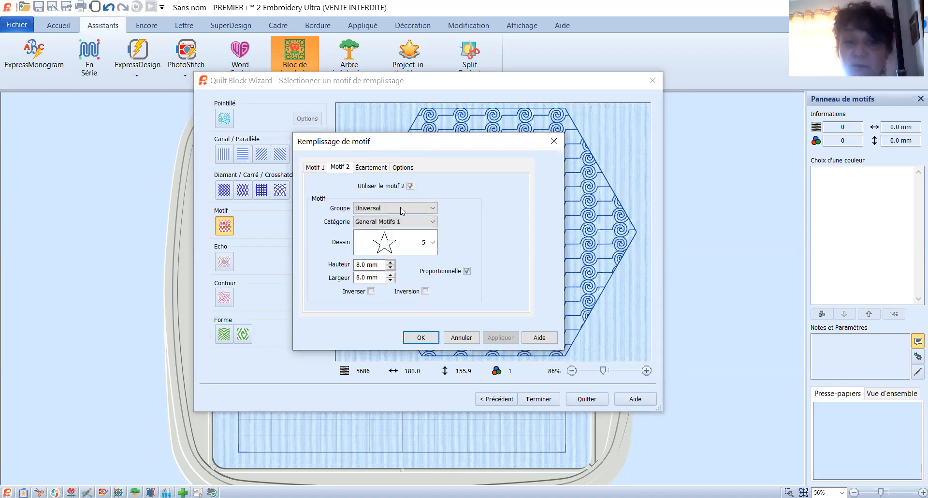
left_click(402, 209)
left_click(394, 241)
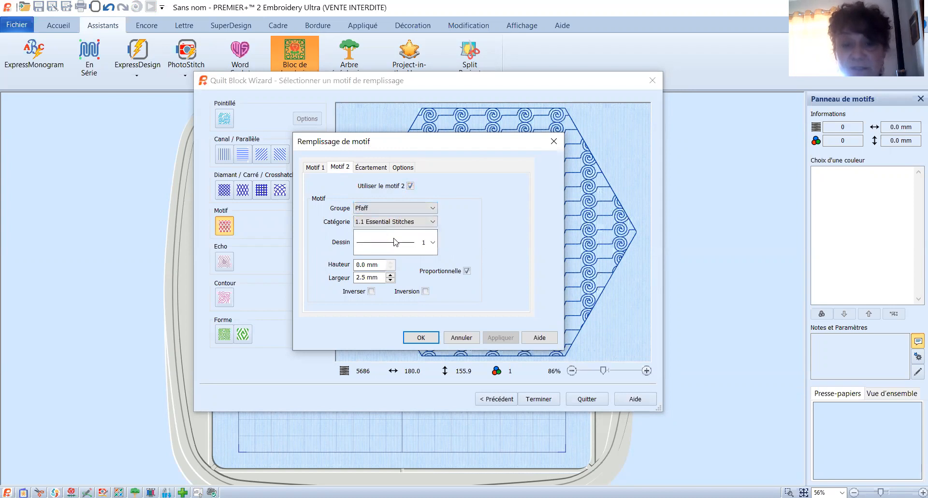
left_click(394, 208)
left_click(387, 234)
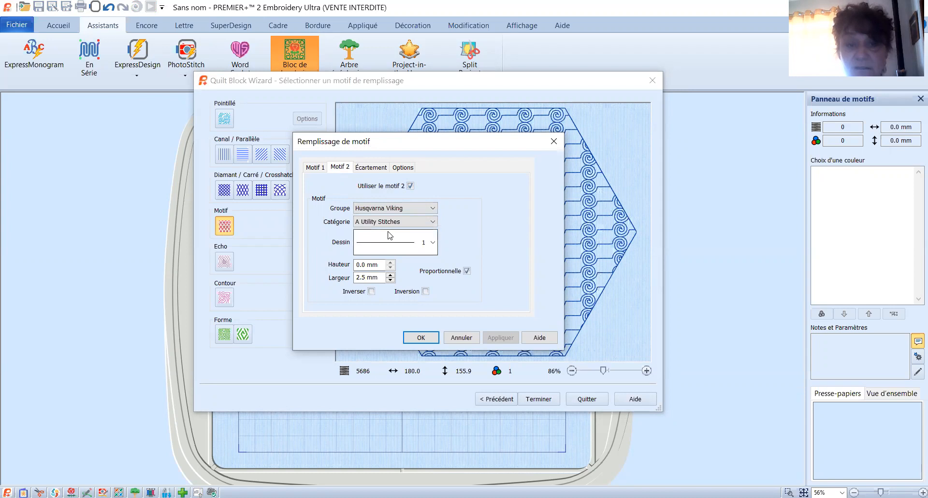
left_click(399, 221)
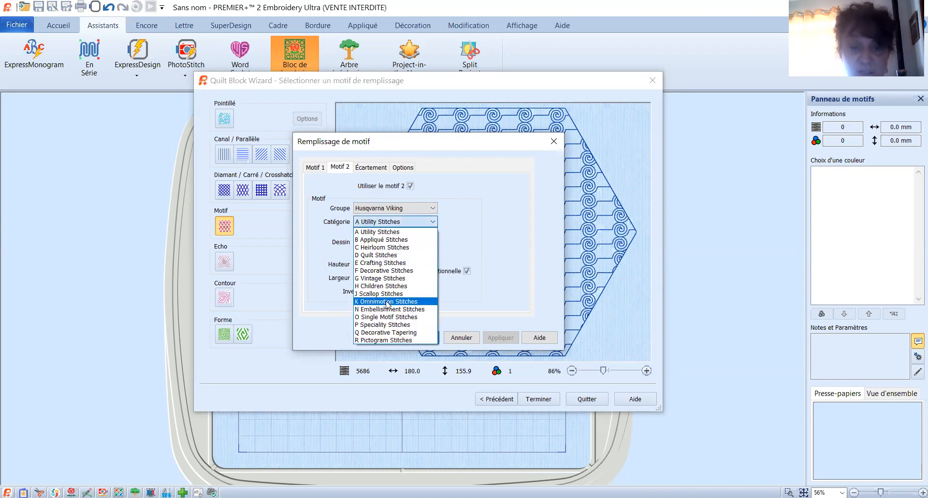
left_click(423, 308)
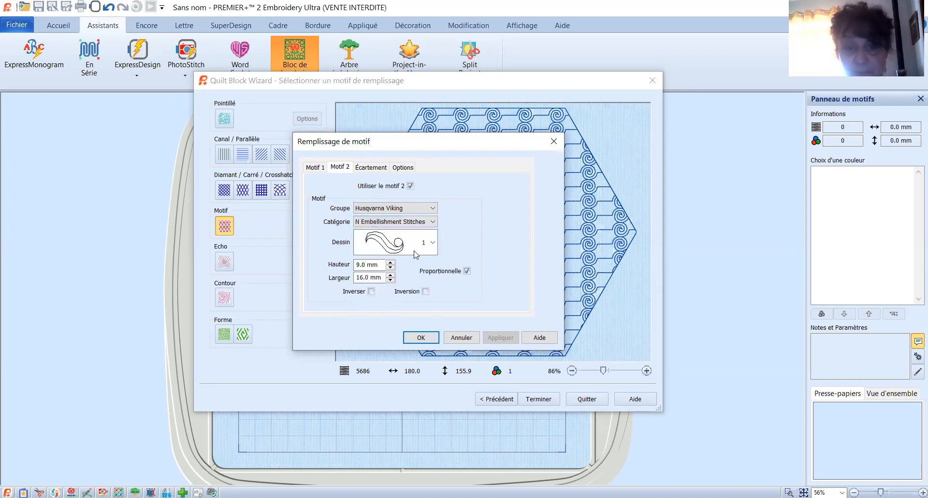
left_click(433, 244)
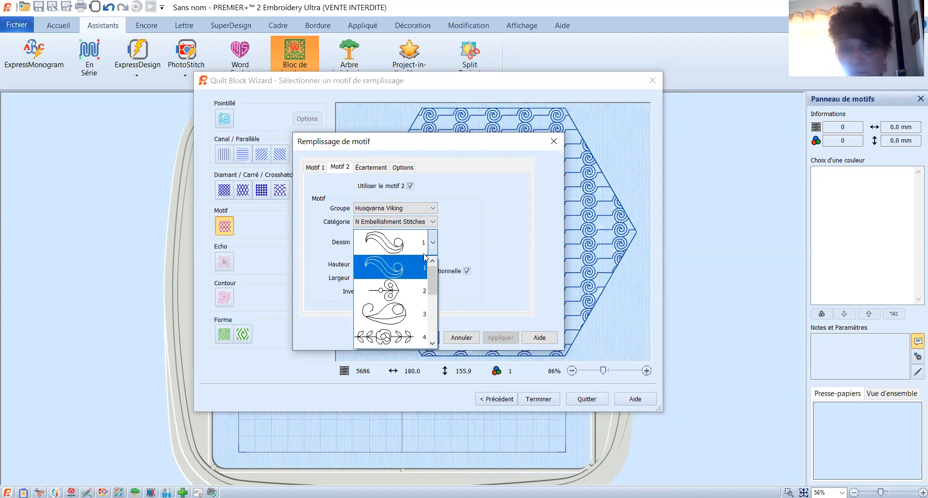
left_click(412, 269)
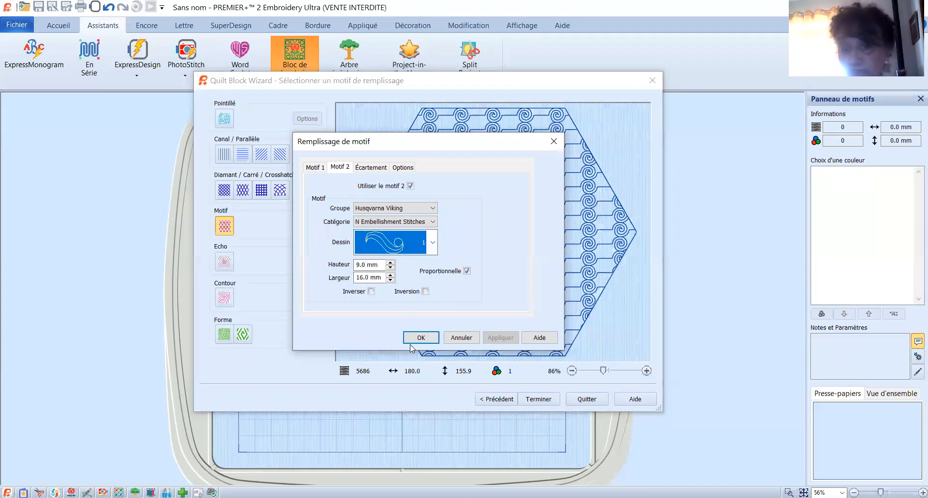
left_click(422, 334)
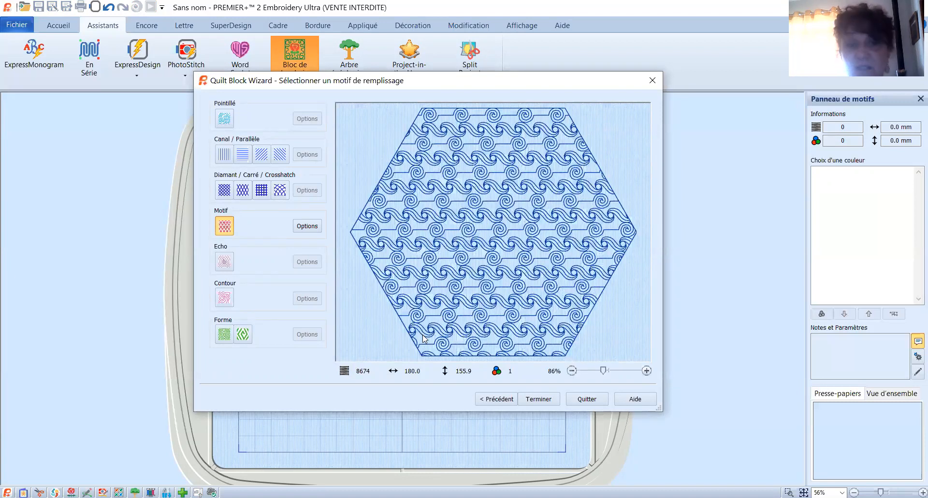
Set the motif fill's angle to 45 degrees and finish the wizard to place the fully filled hexagon block
left_click(305, 227)
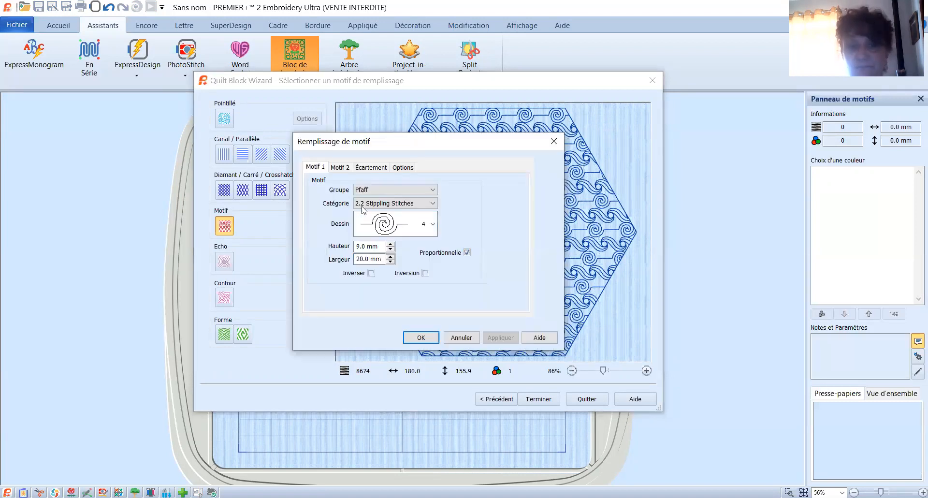
left_click(403, 167)
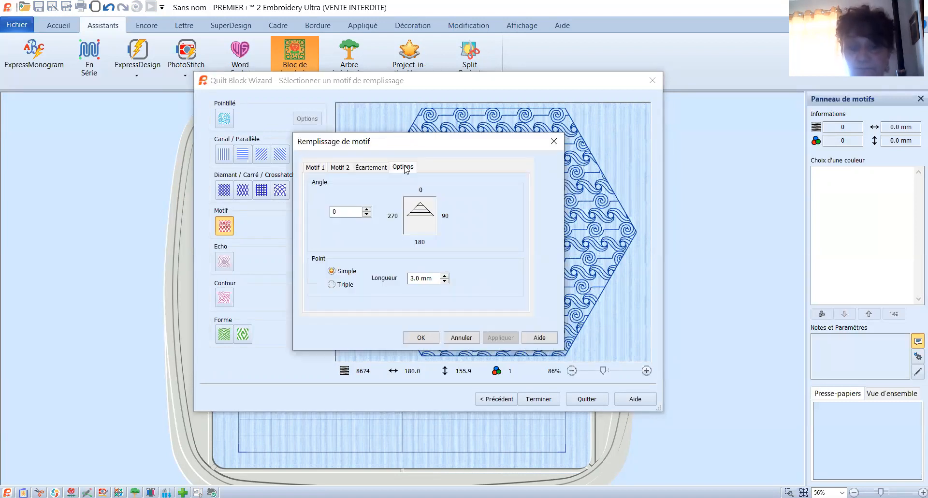
double_click(347, 211)
type("45")
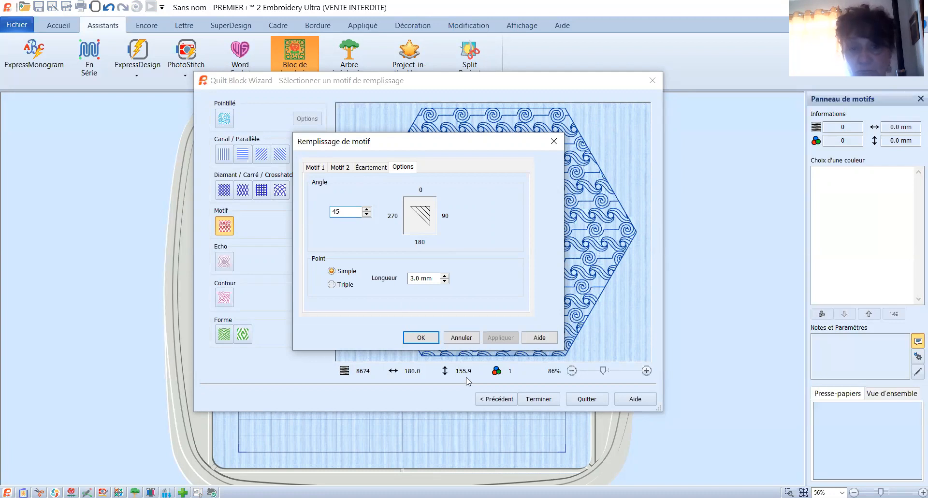
left_click(417, 338)
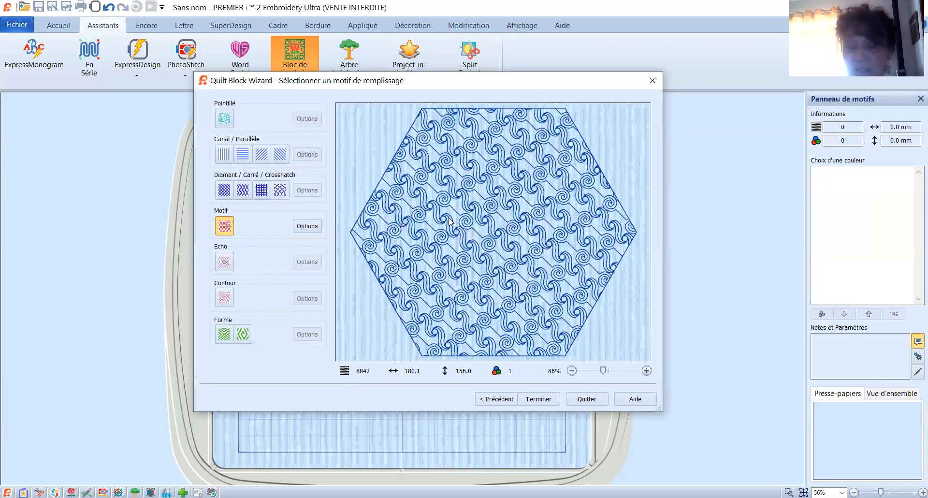
left_click(532, 400)
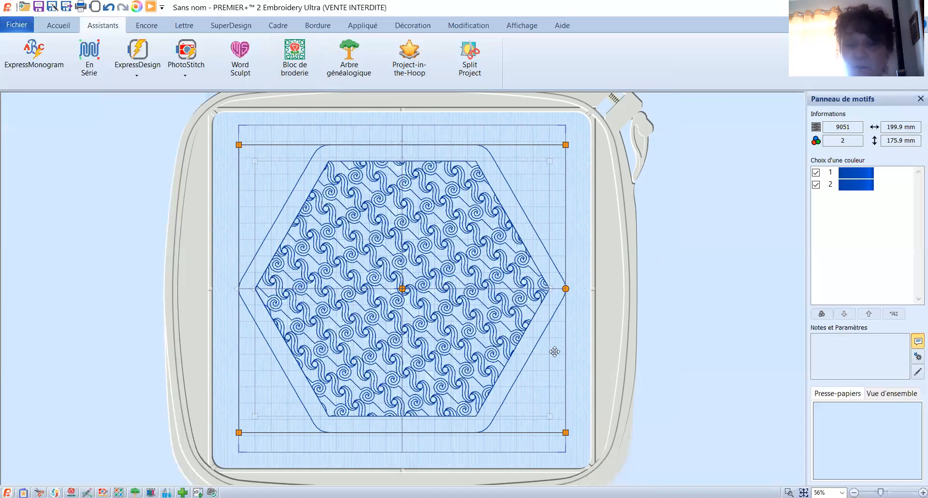
Export the filled hexagon as a Husqvarna Viking / Pfaff .vp4 file named exagone plus the person's first name, and clear the block from the hoop
left_click(468, 449)
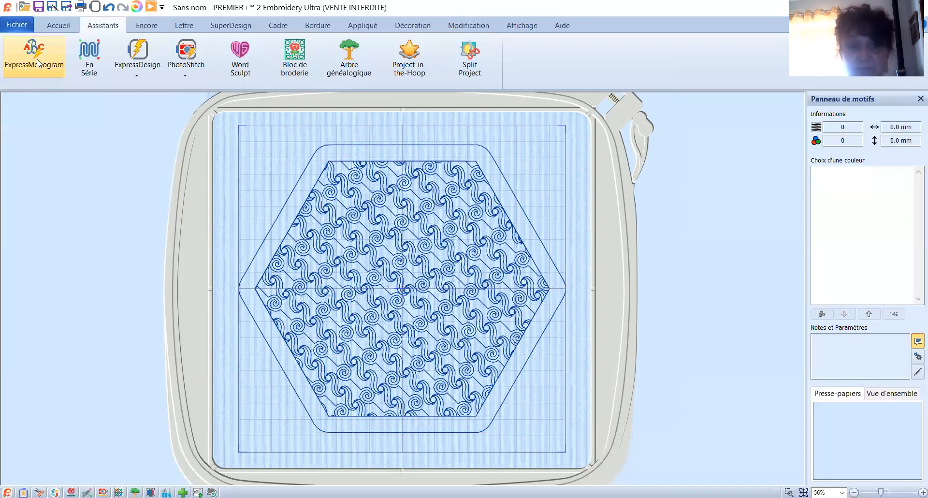
left_click(68, 6)
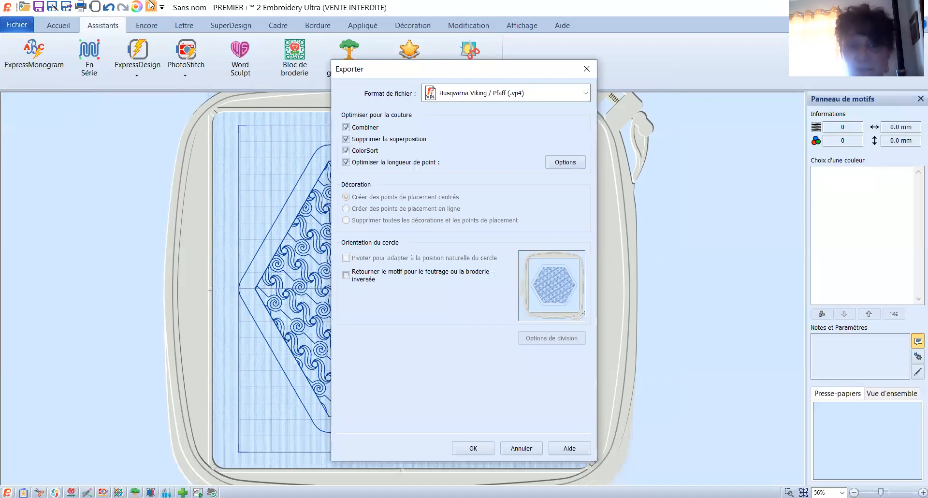
left_click(473, 447)
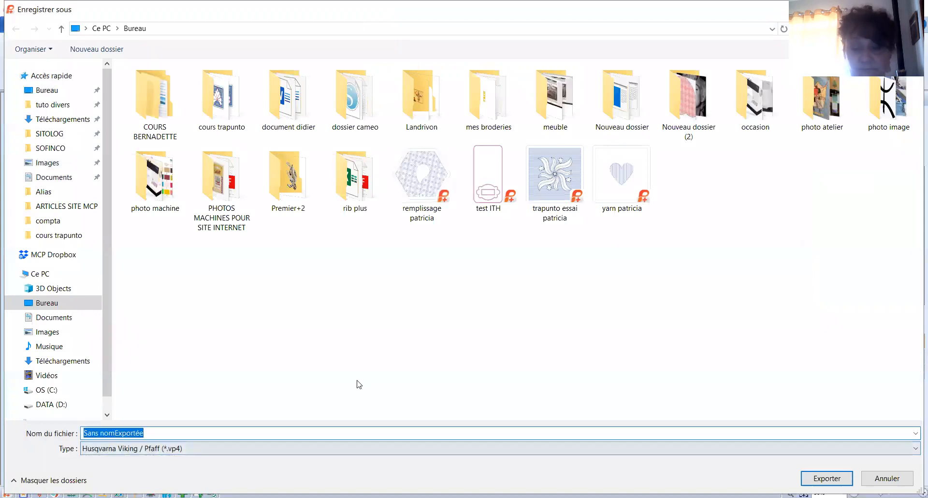
key("BackSpace")
type("exago")
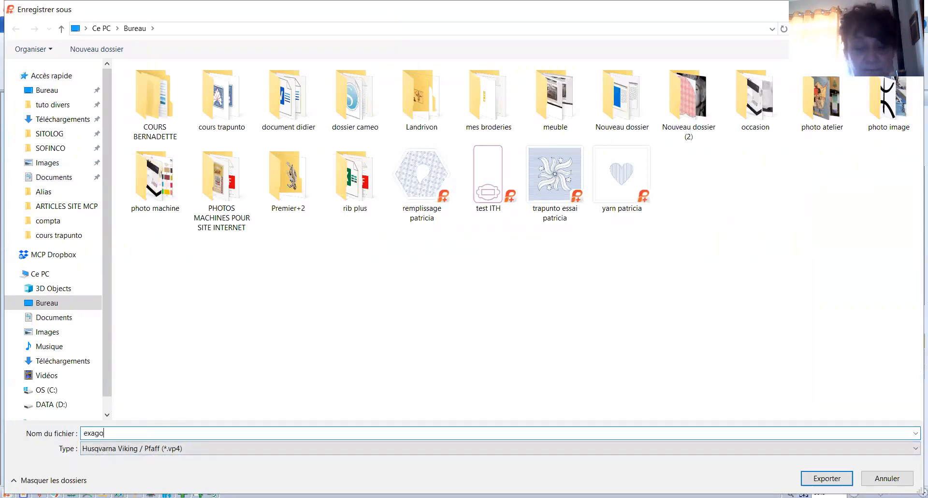
type("ne patricia")
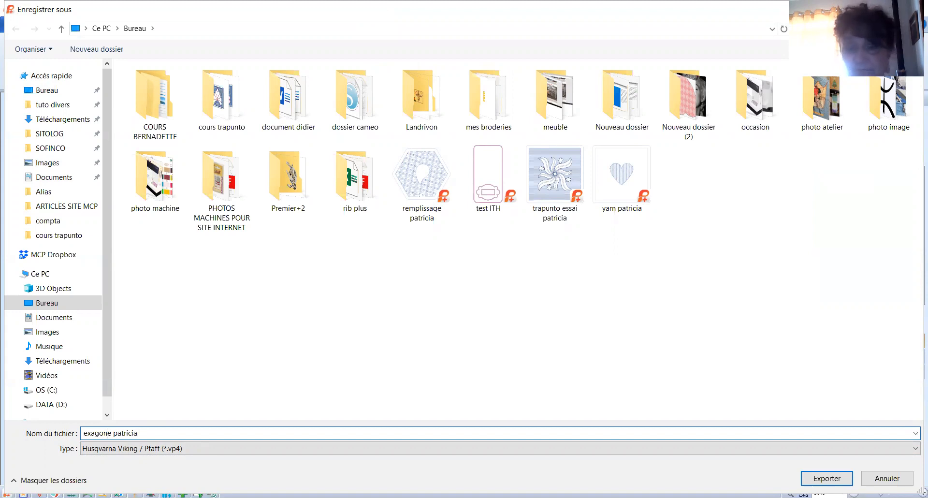
key("Return")
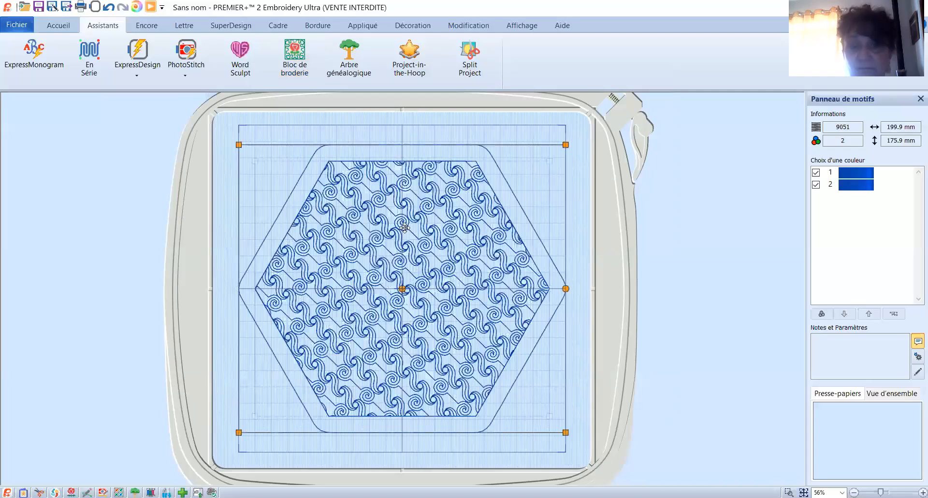
key("Delete")
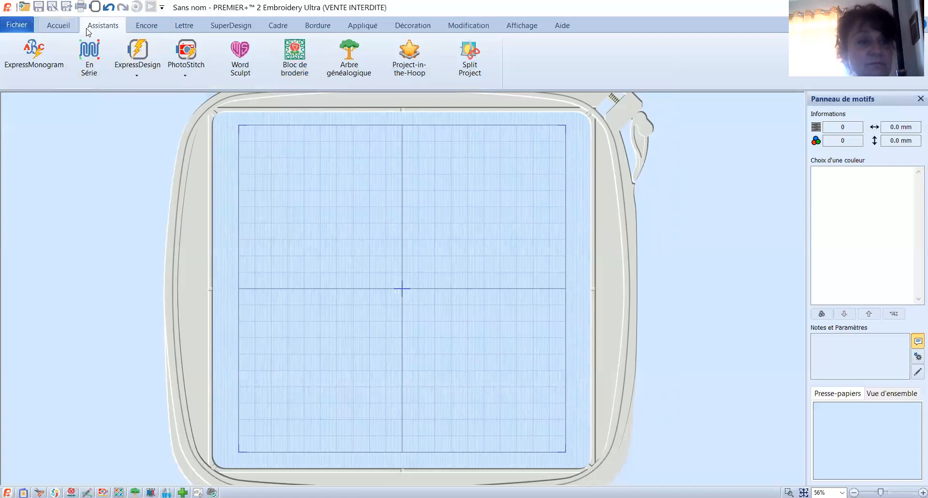
Start a new quilt block, review the available block styles, and choose the outlined block without an inner shape
left_click(300, 55)
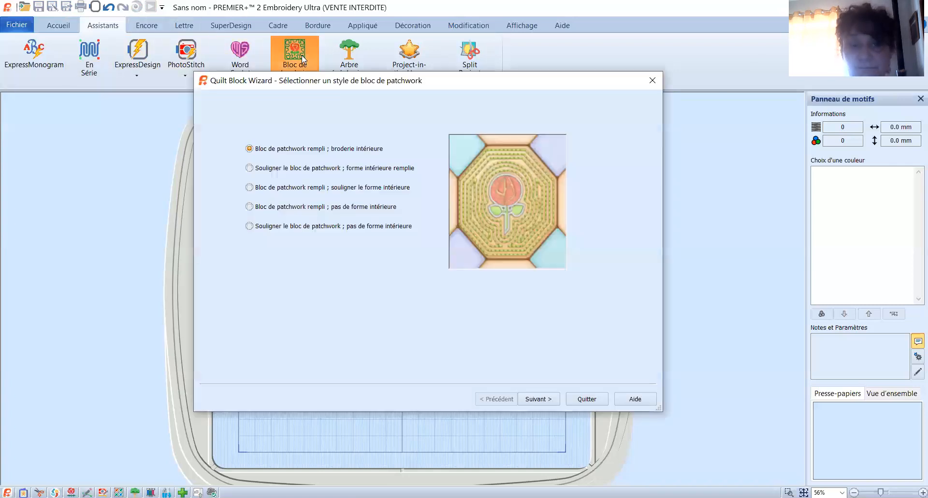
left_click(249, 226)
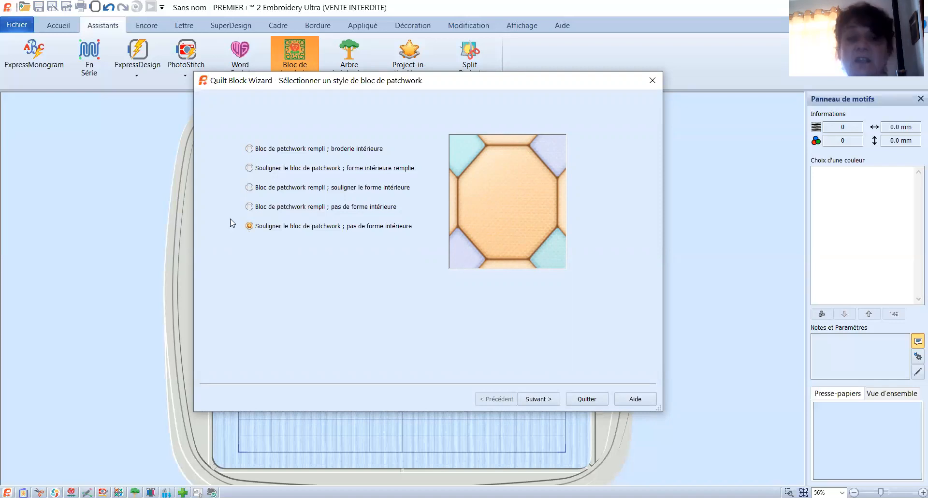
left_click(248, 149)
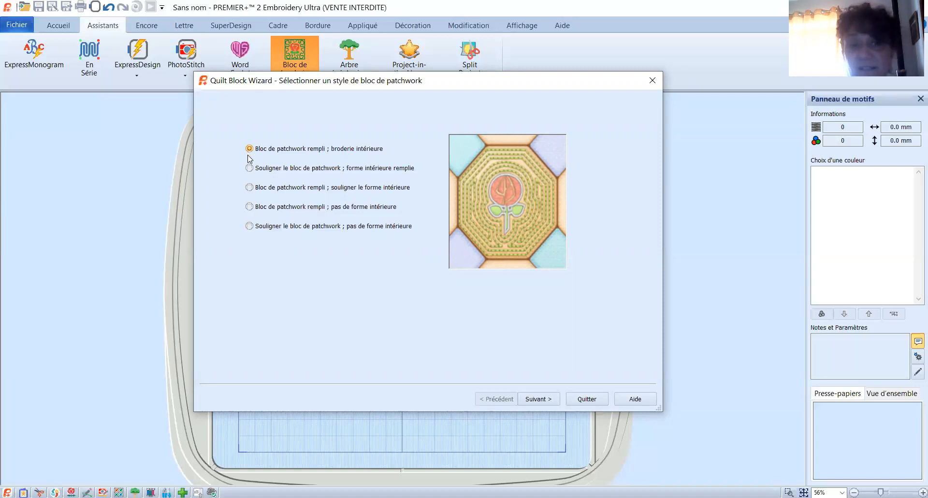
left_click(250, 168)
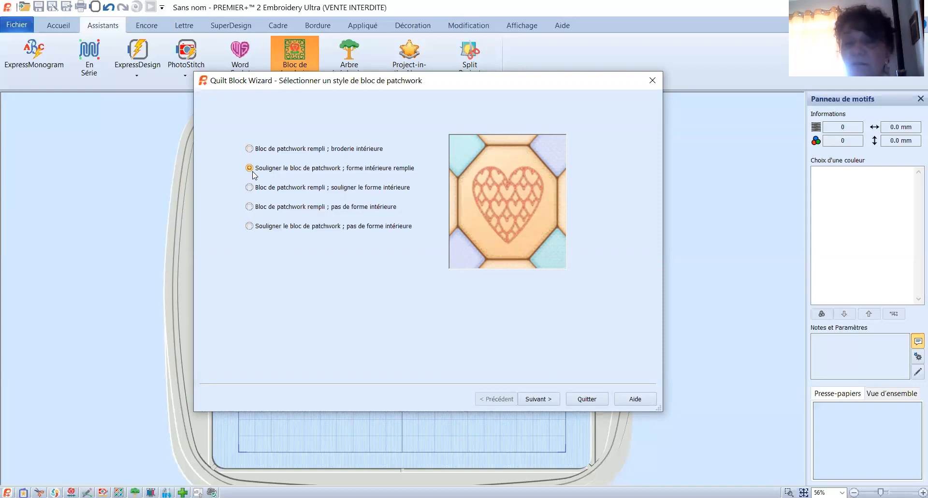
left_click(250, 188)
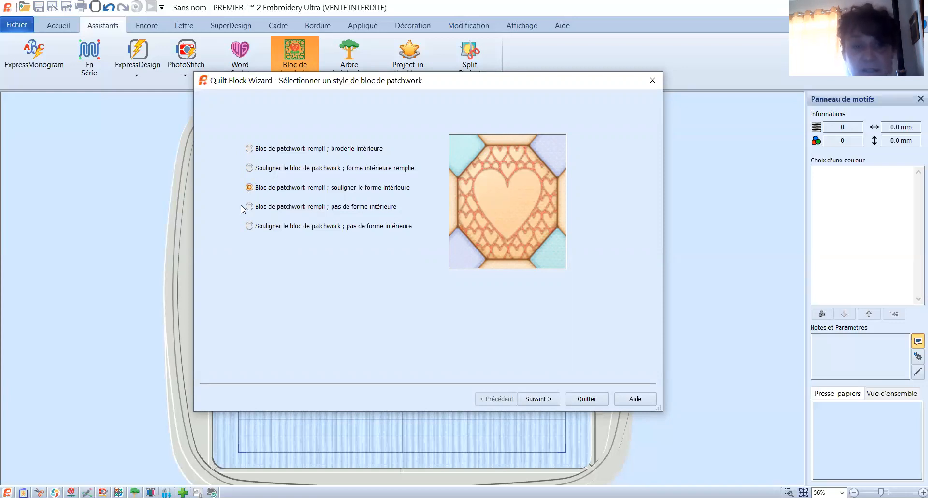
left_click(250, 208)
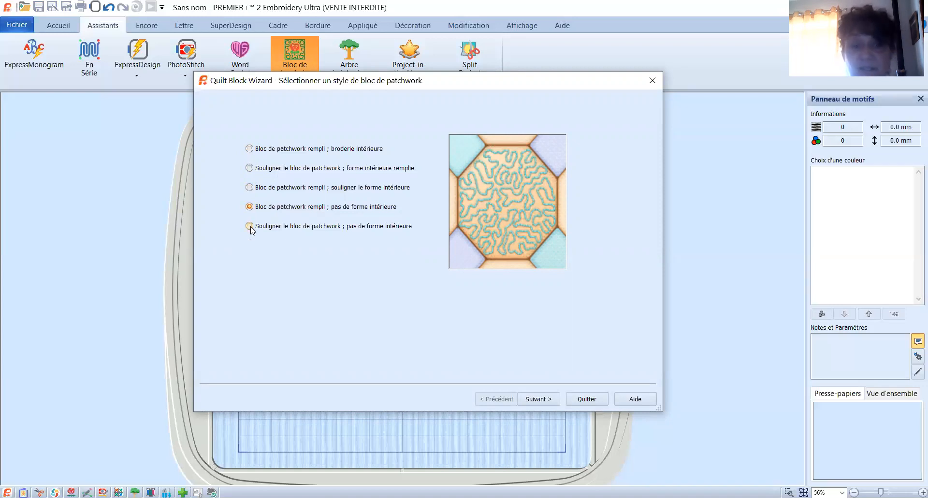
left_click(250, 226)
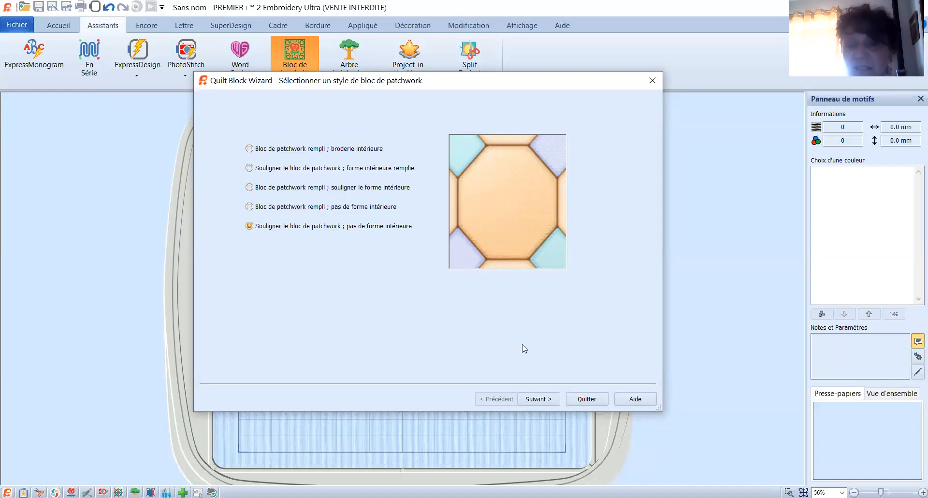
Place the outlined block as a 180 mm hexagon with a cut line using a 10.0 mm margin and 3.0 mm stitch length
left_click(537, 399)
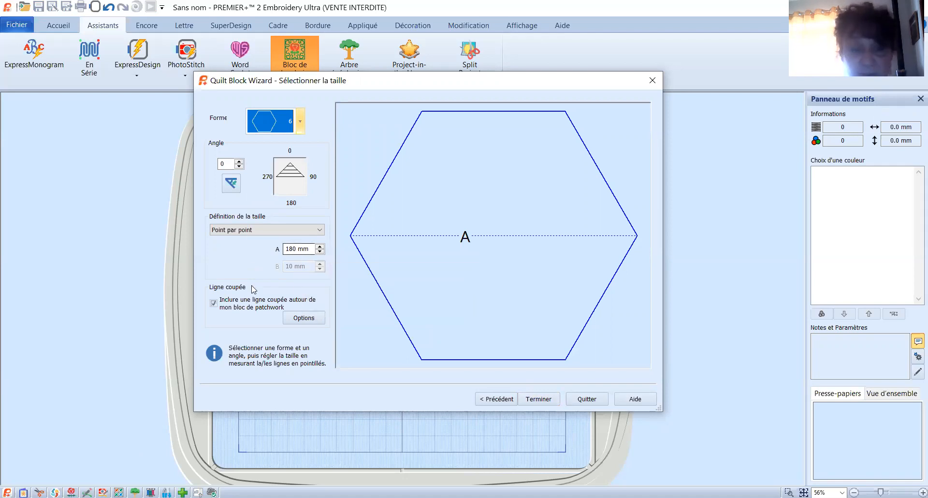
left_click(302, 321)
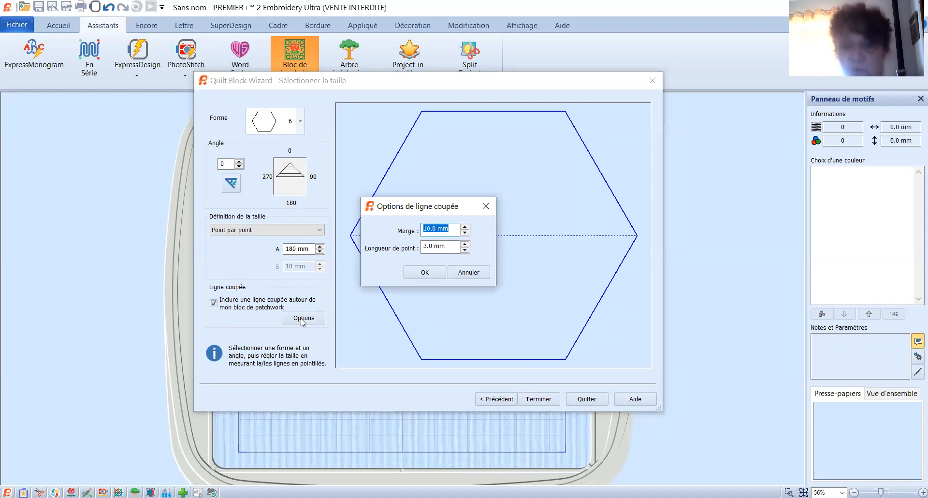
left_click(410, 273)
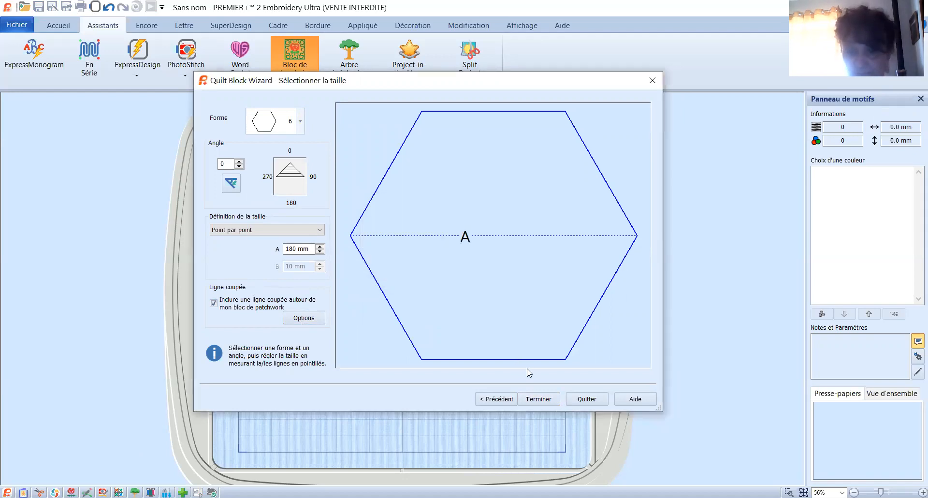
left_click(538, 399)
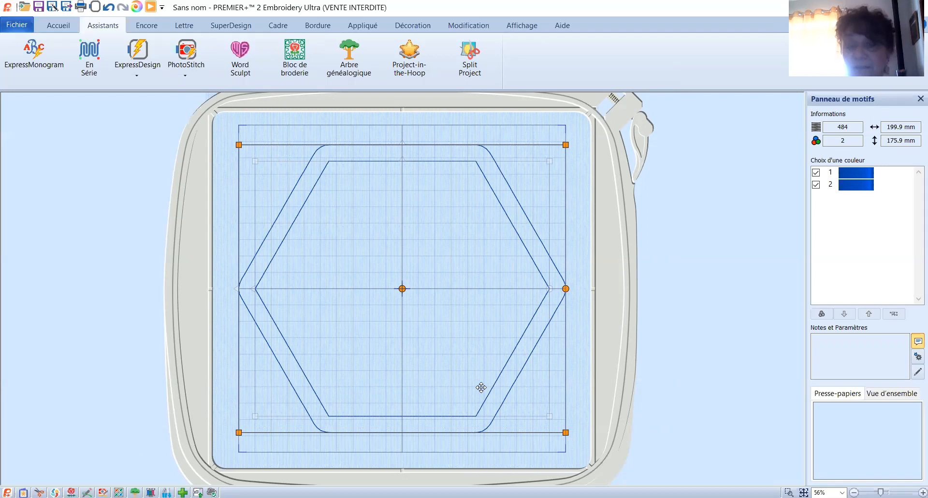
Add the 95 mm daisy SuperDesign from Fleurs 1 (Applique) to the middle of the hexagon and tilt it clockwise
left_click(703, 298)
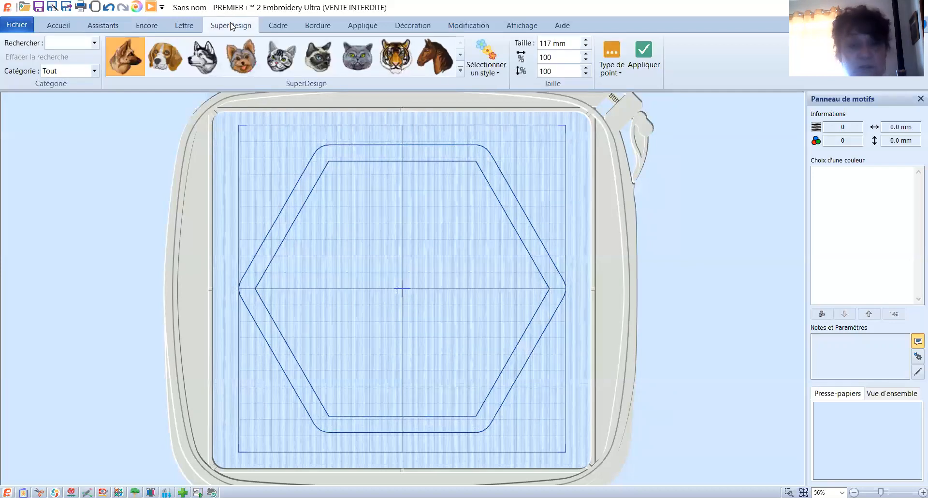
left_click(460, 70)
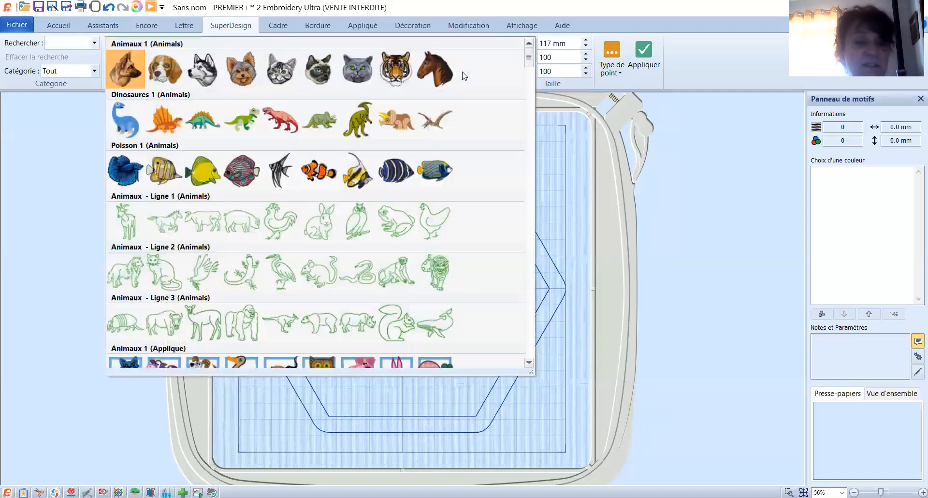
left_click_drag(532, 63, 532, 73)
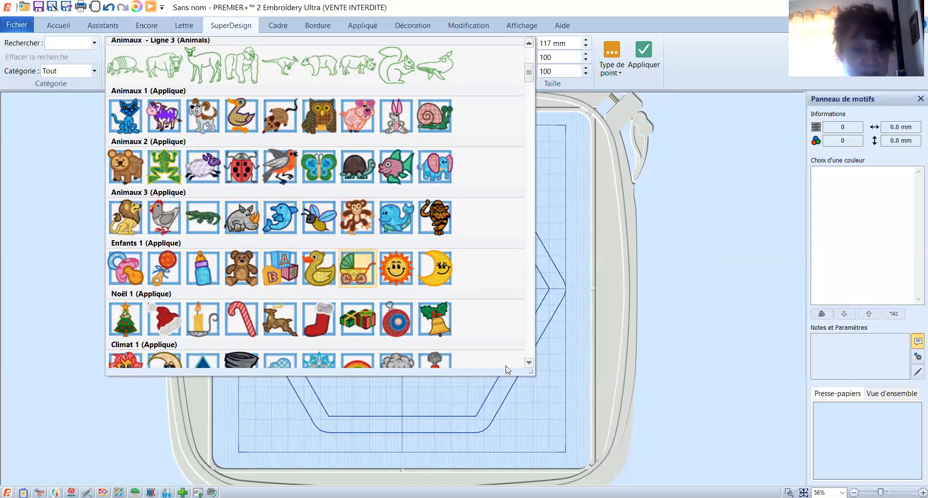
scroll(530, 363, "down", 4)
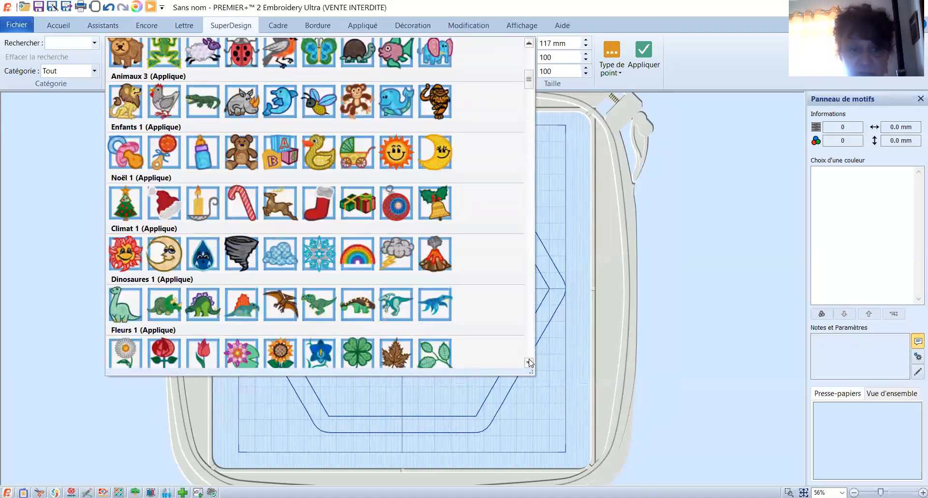
scroll(530, 363, "down", 1)
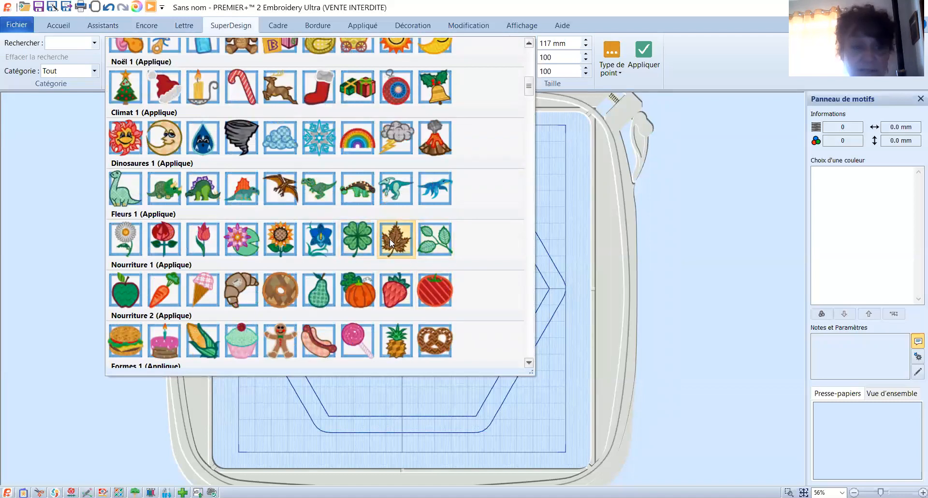
left_click(124, 239)
left_click(641, 55)
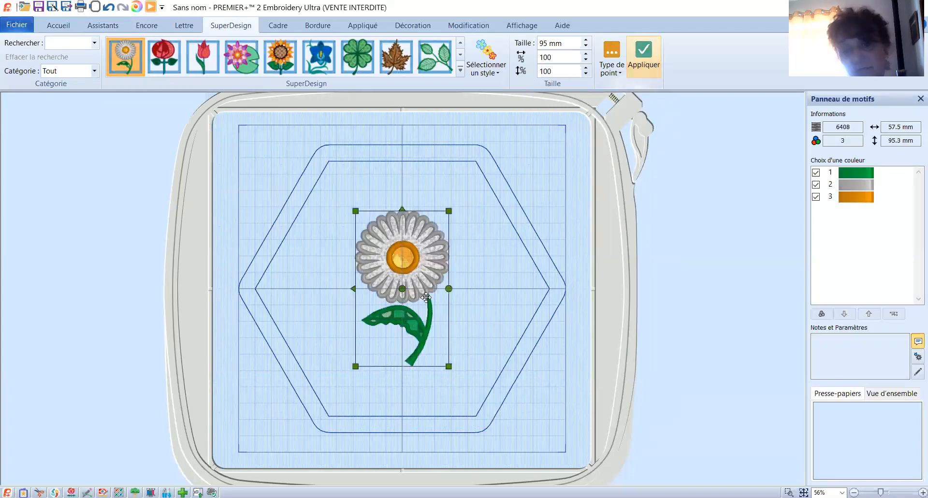
left_click_drag(449, 289, 432, 326)
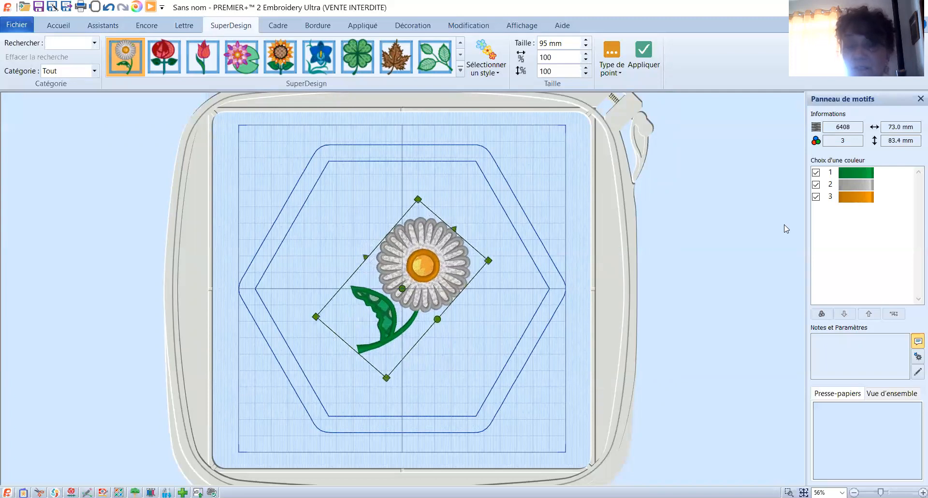
Delete the outlined hexagon block from the hoop, keeping only the daisy
left_click(750, 233)
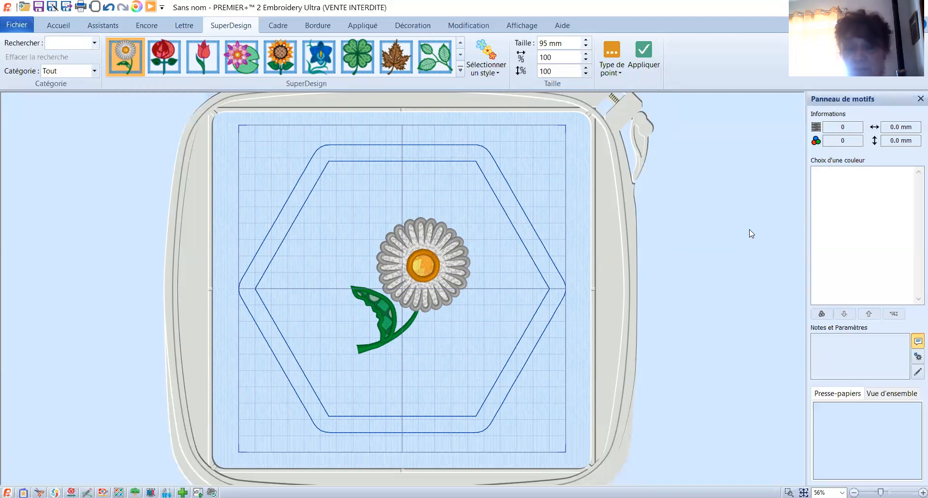
left_click(424, 268)
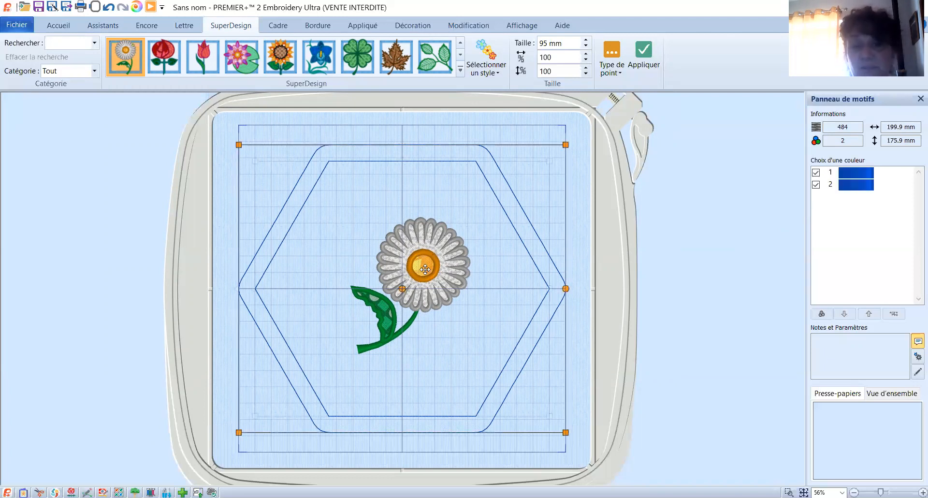
key("Delete")
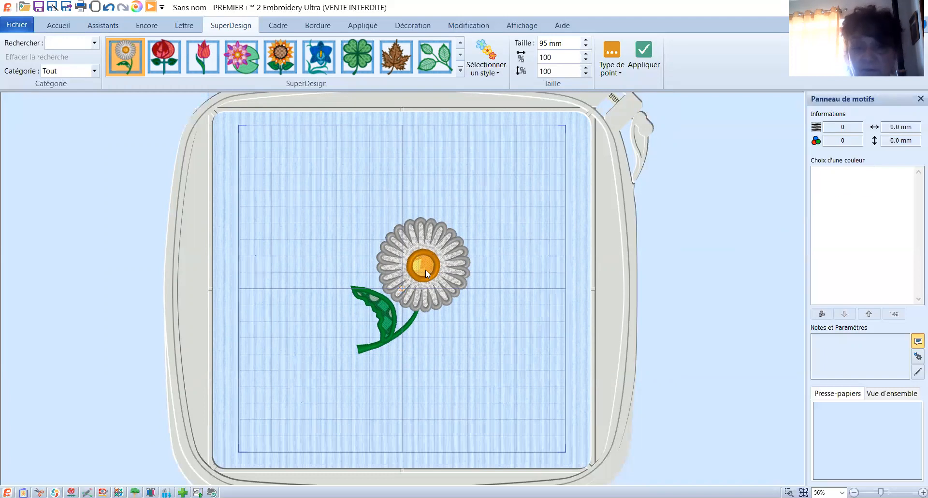
Copy the tilted daisy to the clipboard and delete it from the hoop
left_click(425, 270)
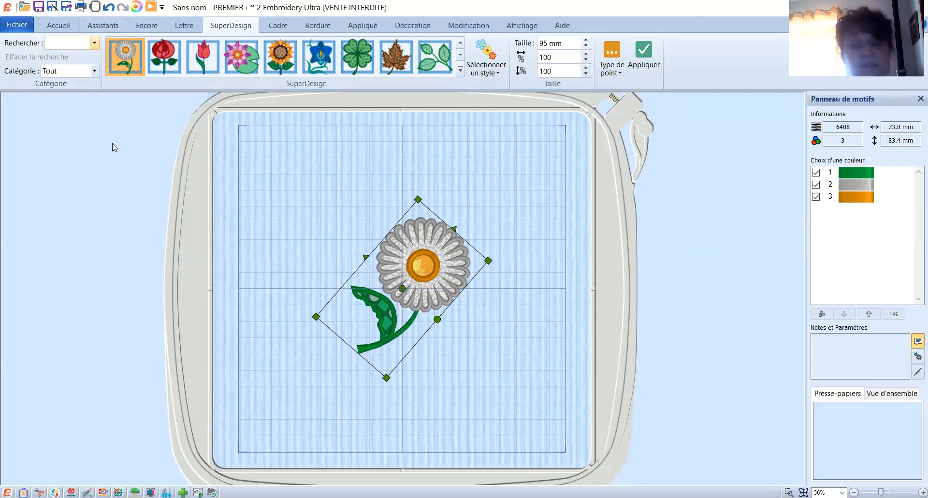
left_click(54, 27)
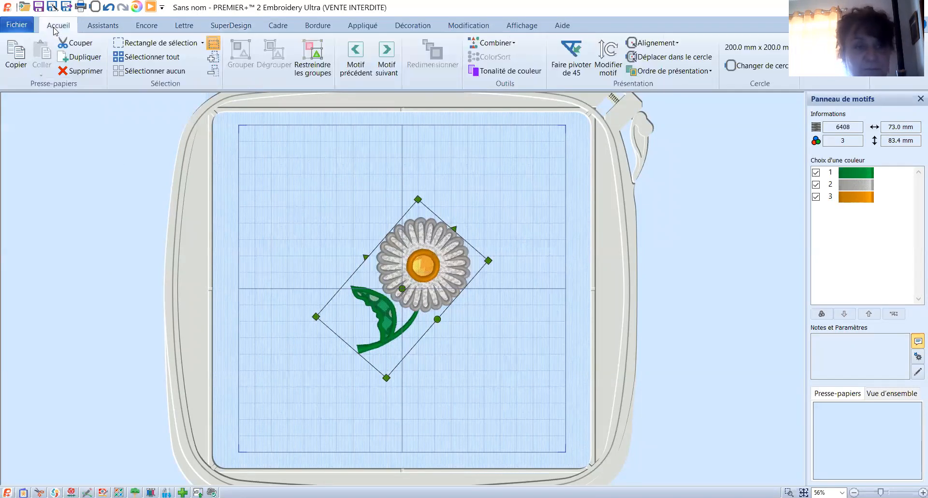
left_click(5, 53)
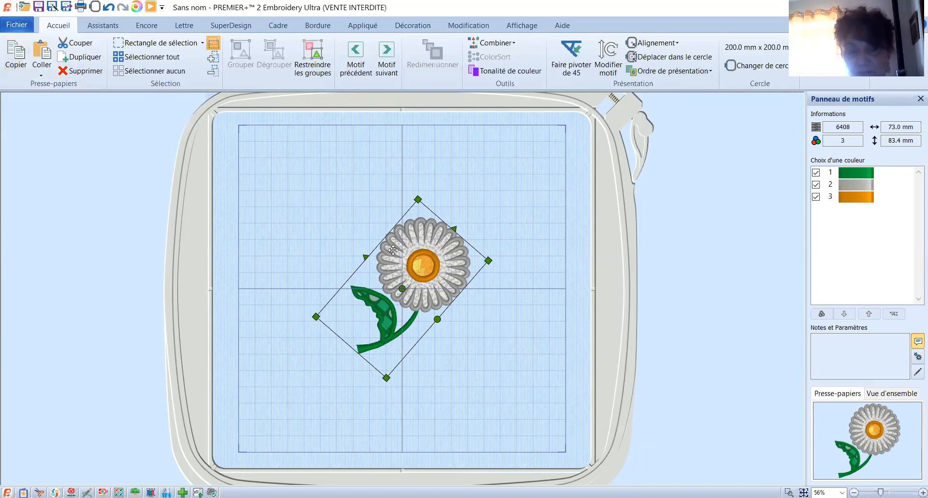
key("Delete")
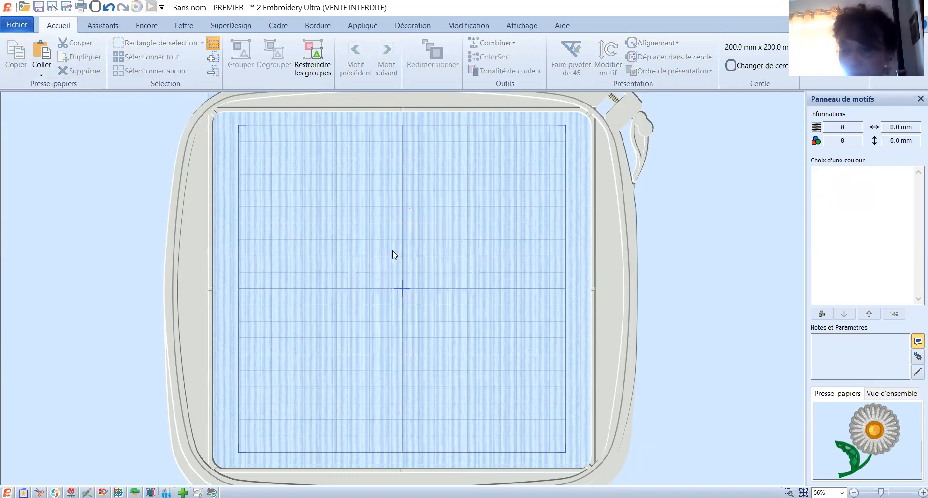
Start a filled quilt block with inner embroidery as a 180 mm hexagon with a cut line and paste the copied daisy into it
left_click(102, 24)
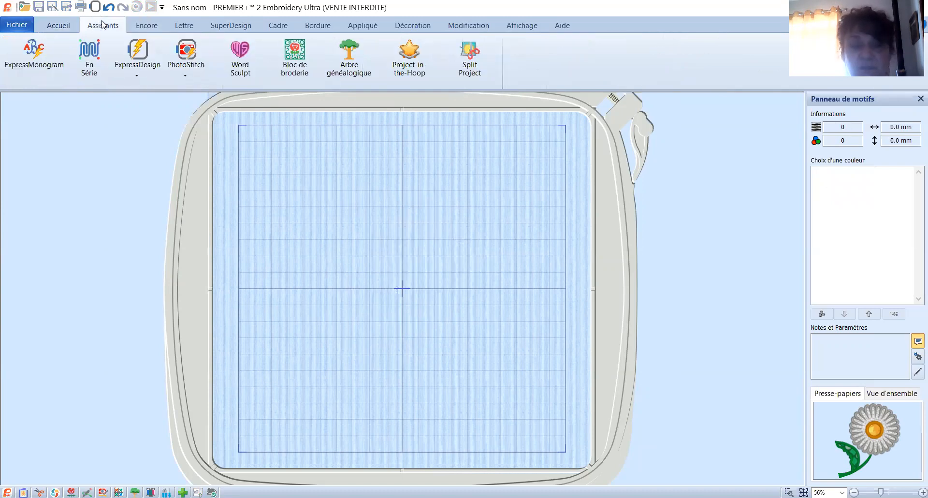
left_click(310, 61)
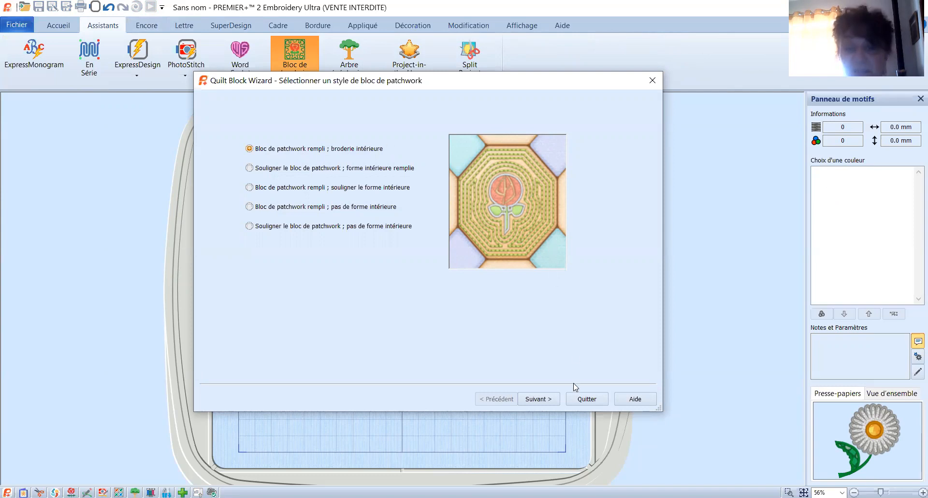
left_click(546, 400)
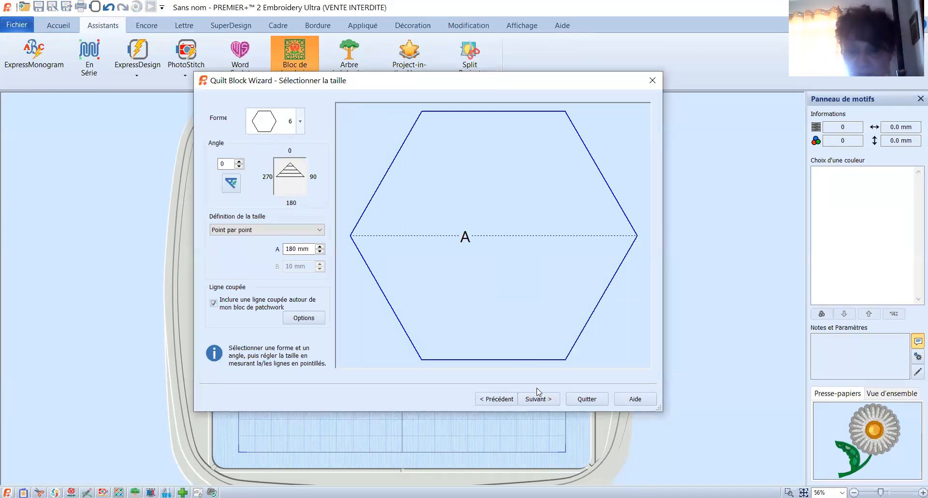
left_click(540, 401)
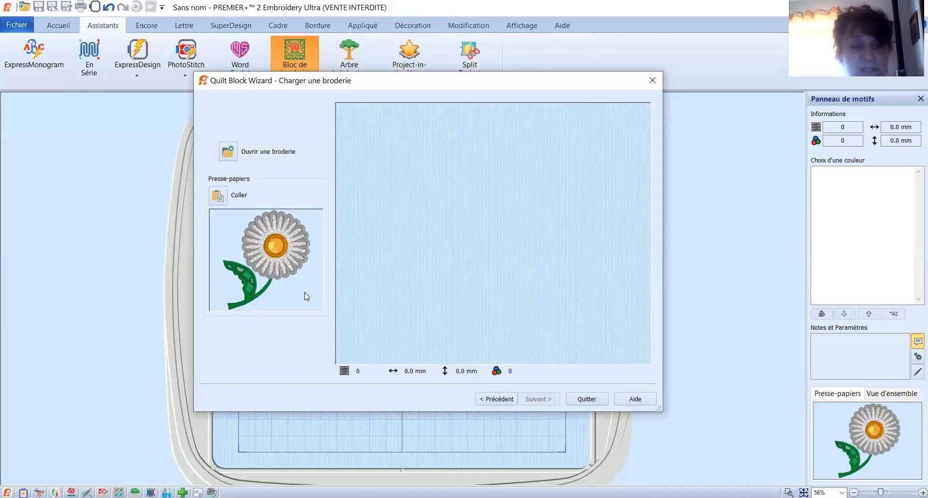
left_click(218, 196)
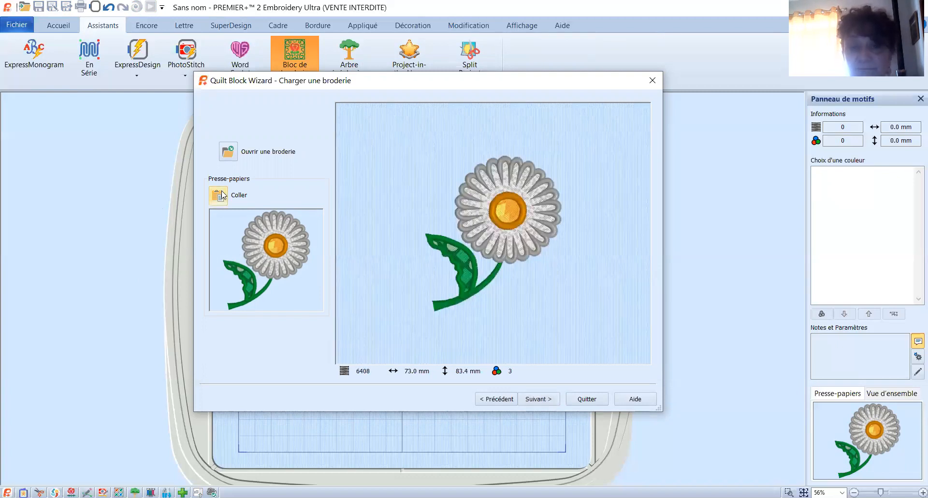
Set the contour margin around the daisy to 0 mm
left_click(545, 400)
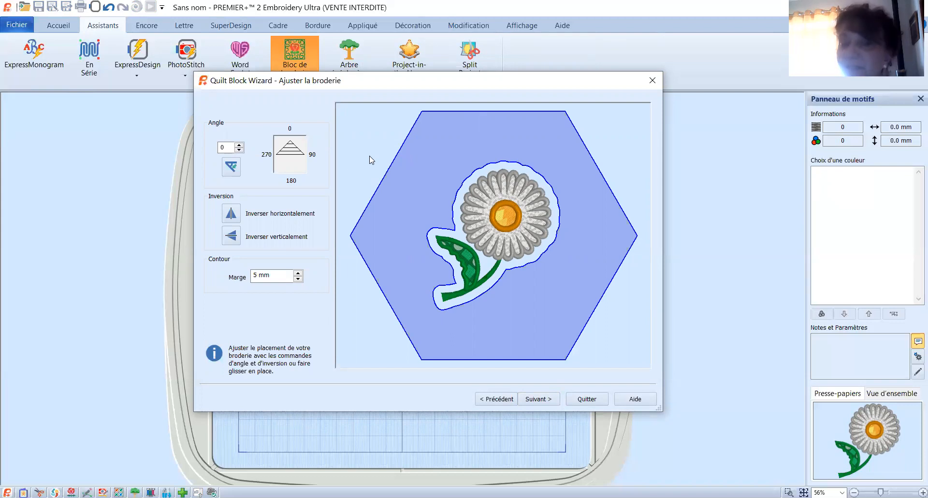
left_click(299, 278)
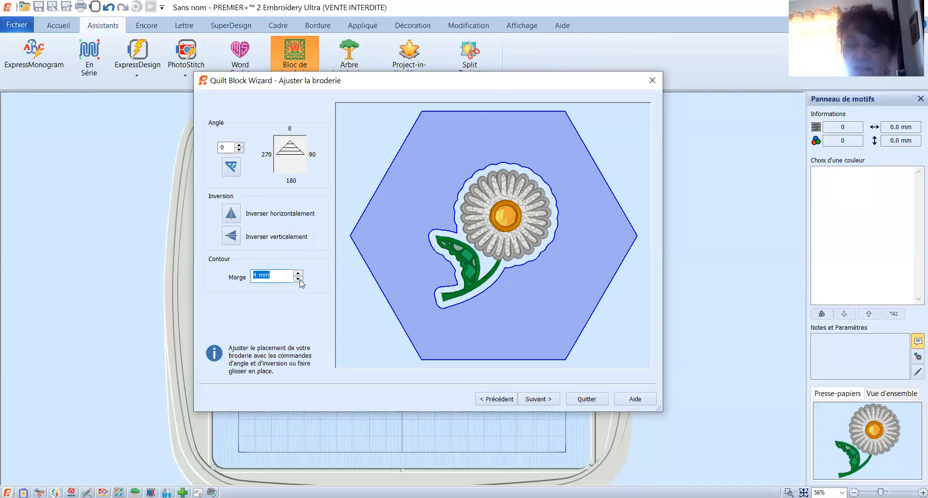
left_click(298, 279)
left_click(298, 279)
left_click(298, 279)
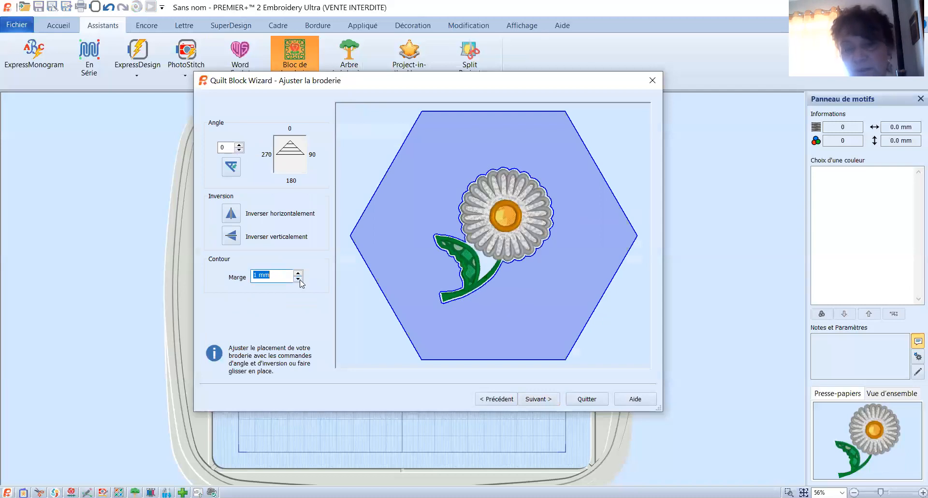
left_click(299, 279)
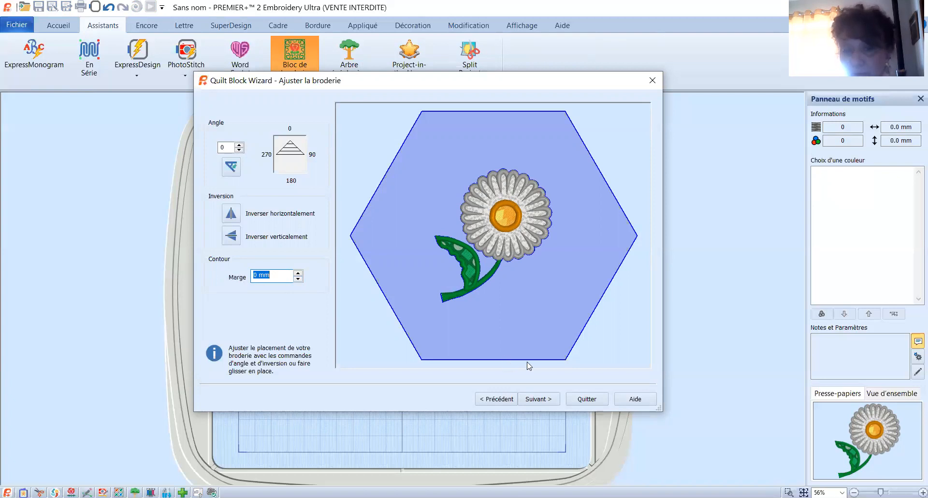
left_click(531, 400)
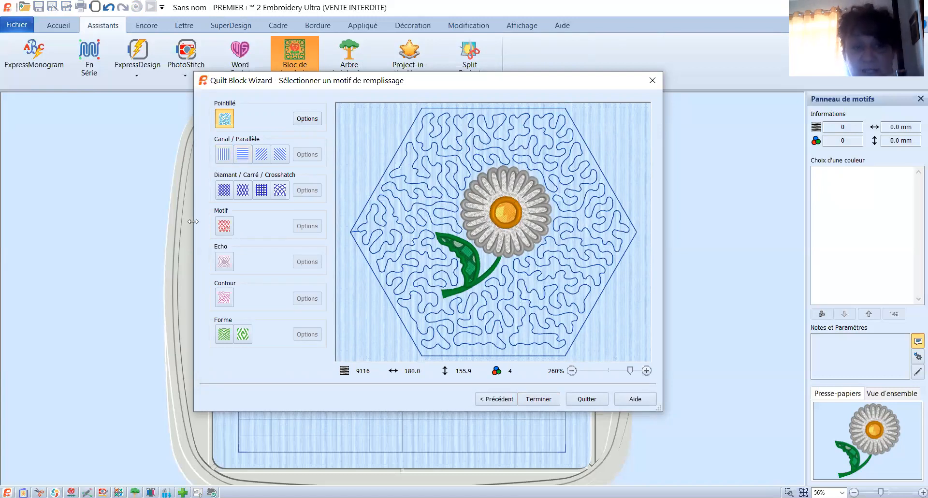
Fill the hexagon around the daisy with a Shape fill using semicircular shape 15 and place the finished block in the hoop
left_click(218, 335)
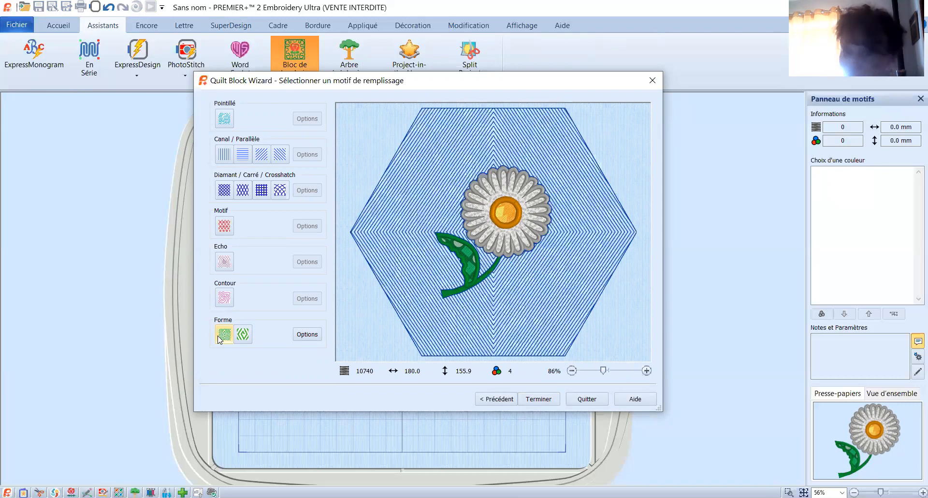
left_click(307, 334)
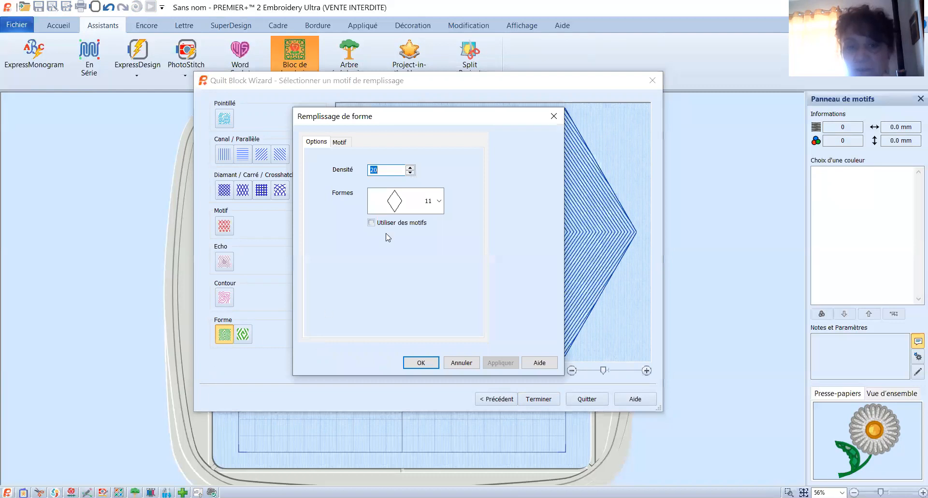
left_click(440, 201)
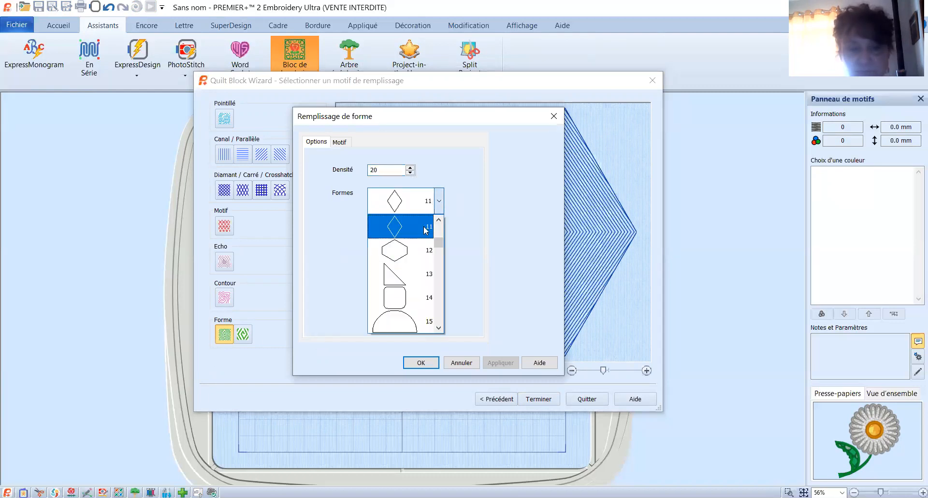
left_click(405, 326)
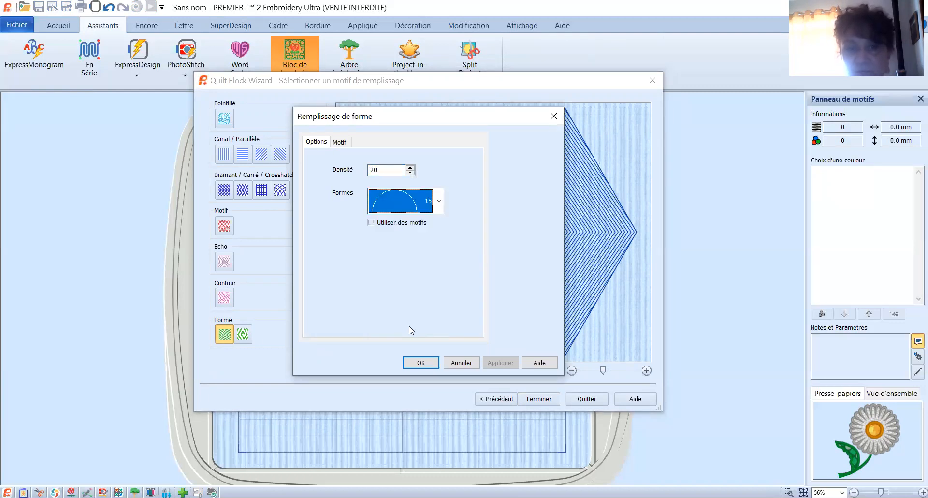
left_click(426, 365)
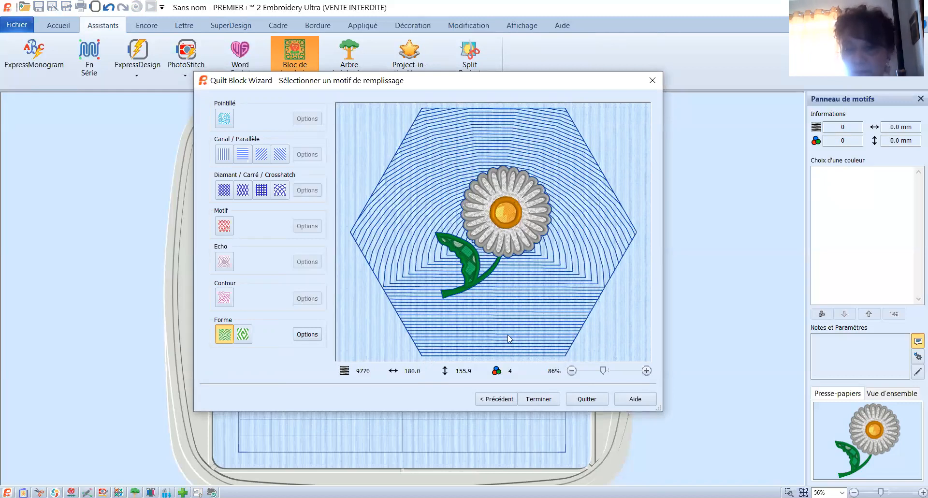
left_click(550, 399)
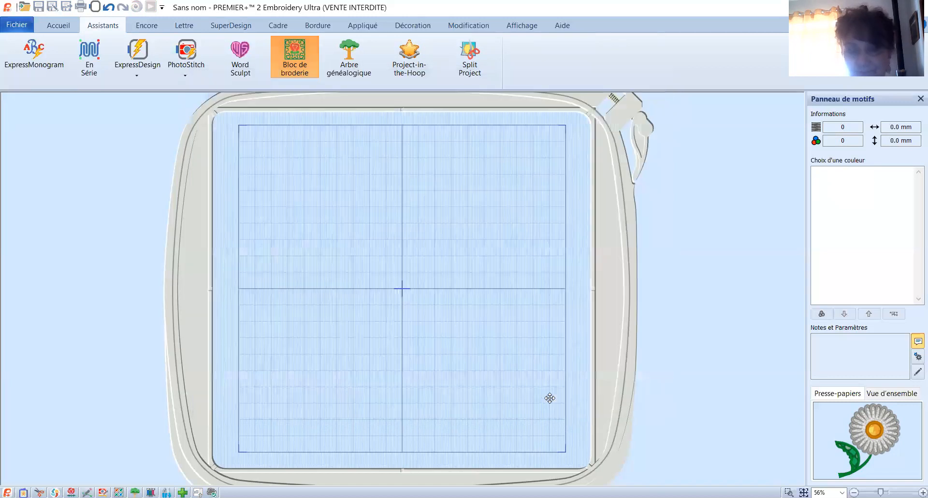
left_click(655, 249)
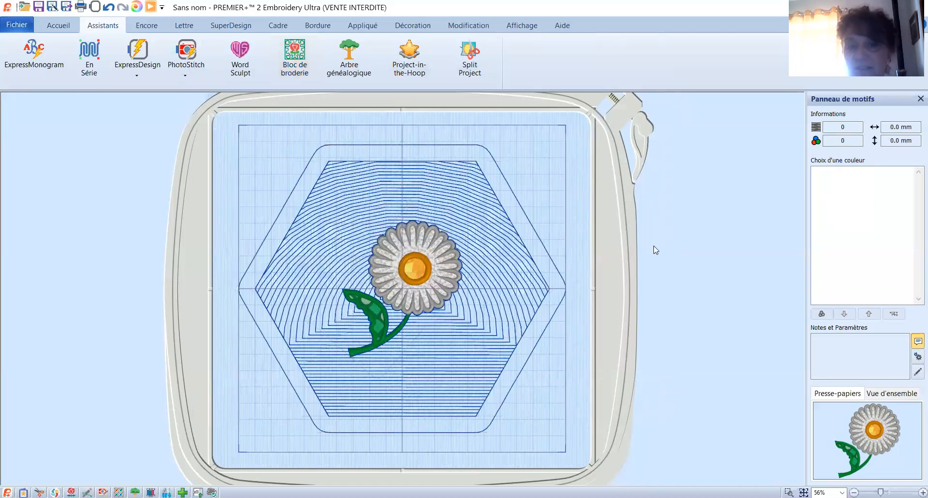
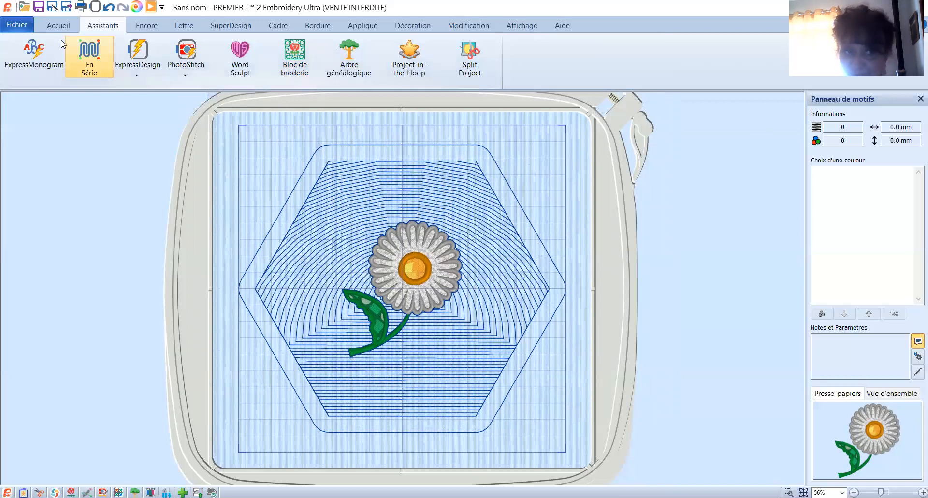
Combine the daisy, its background fill and the cut line into a single design
left_click(58, 27)
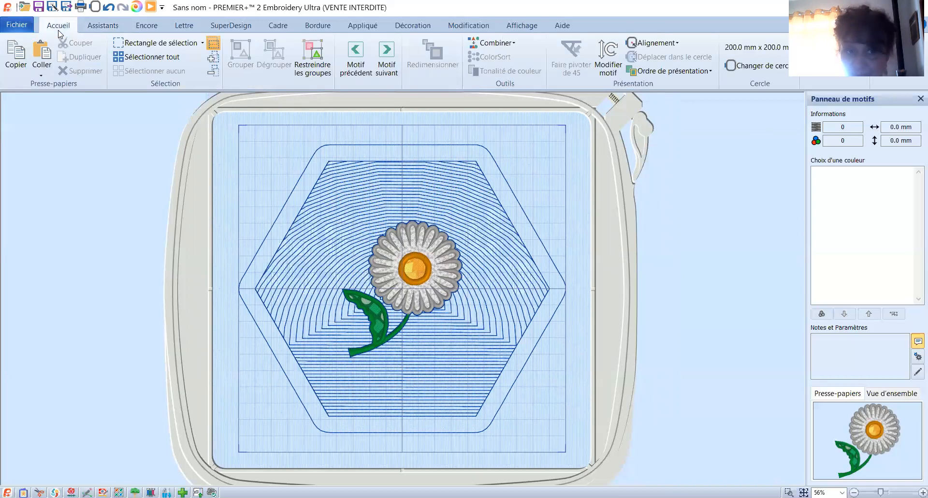
left_click(493, 44)
left_click(500, 57)
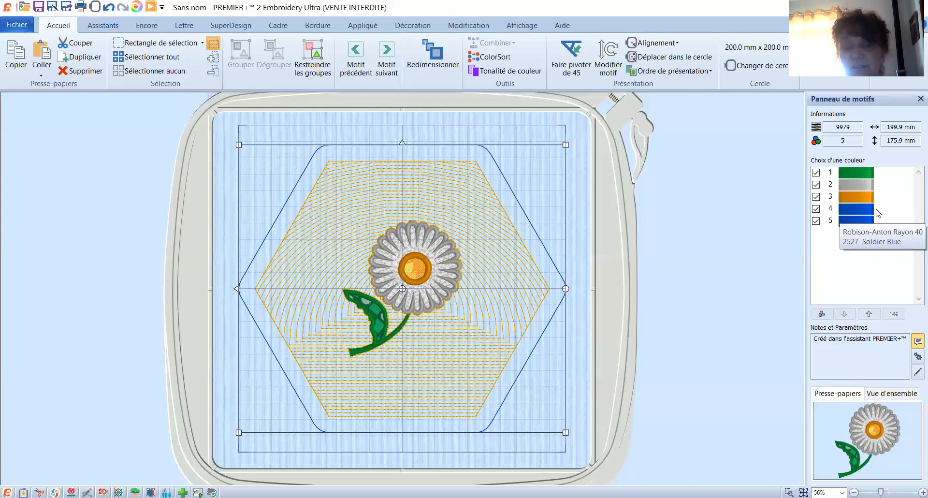
Export the combined block to the Bureau folder as Husqvarna Viking / Pfaff (.vp4), named "marguerine" followed by the person's first name
left_click(65, 8)
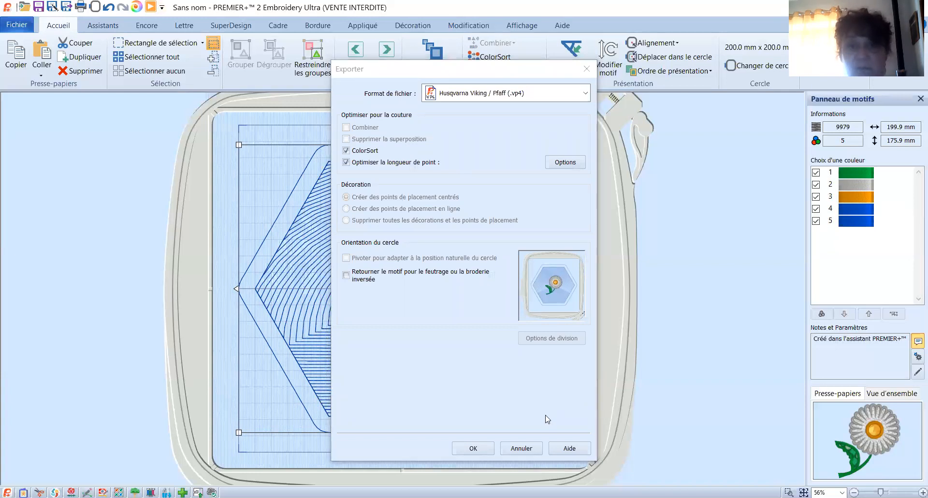
left_click(470, 448)
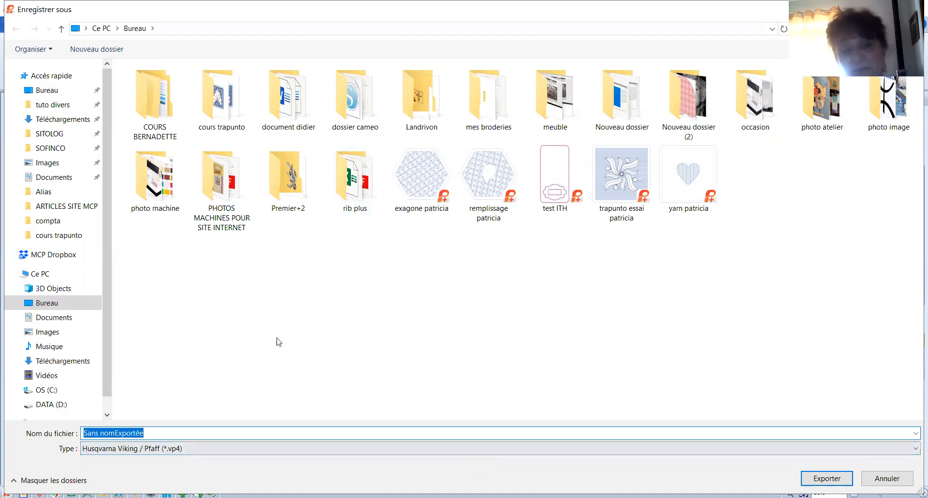
key("BackSpace")
type("marguerine")
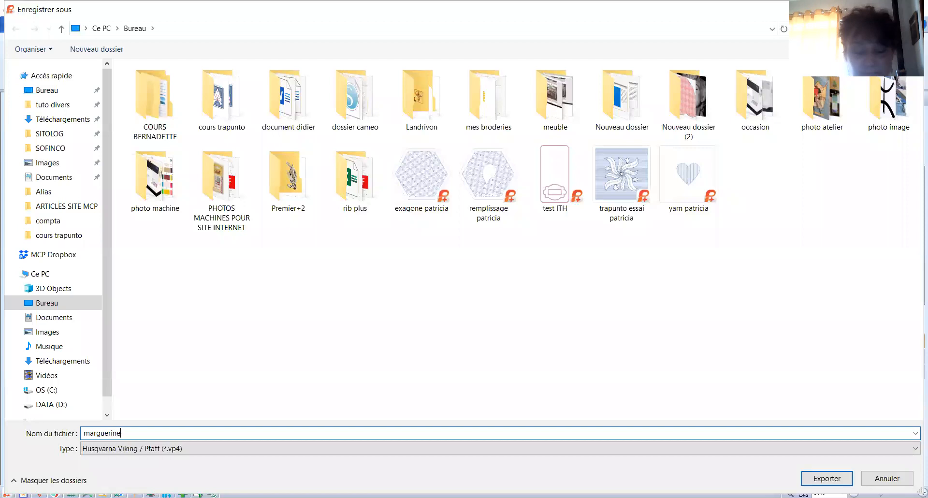
type(" patrici")
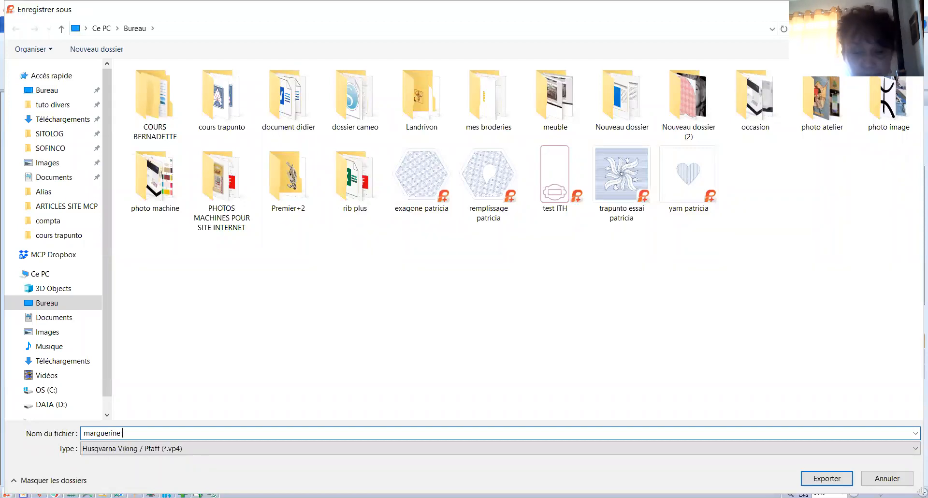
type("a")
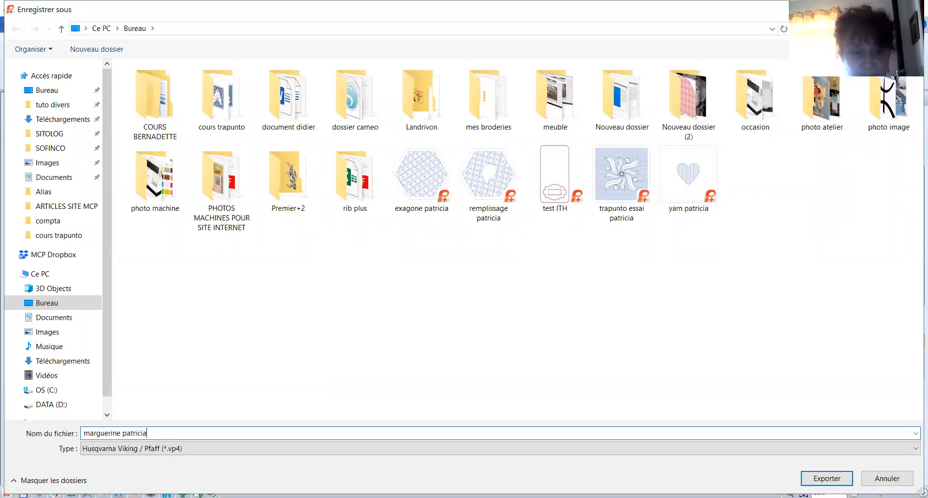
left_click(826, 478)
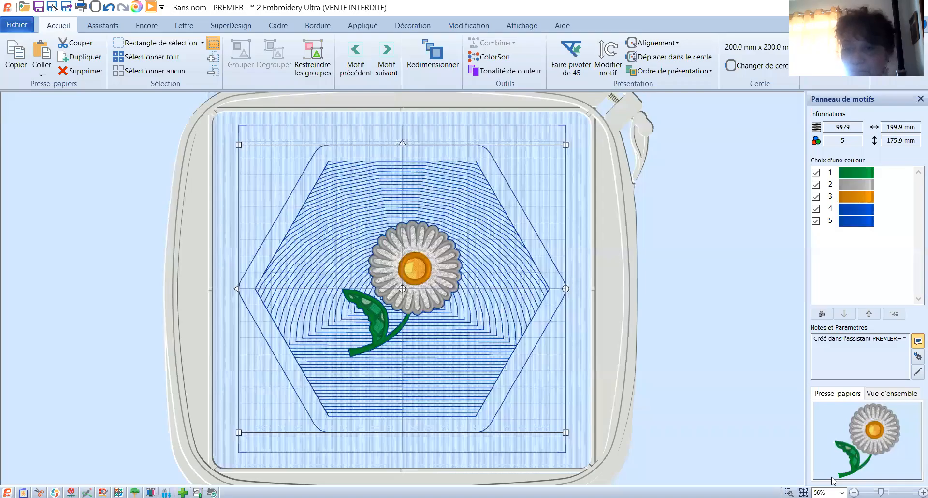
Open the combined daisy block for editing with Modifier motif
left_click(610, 58)
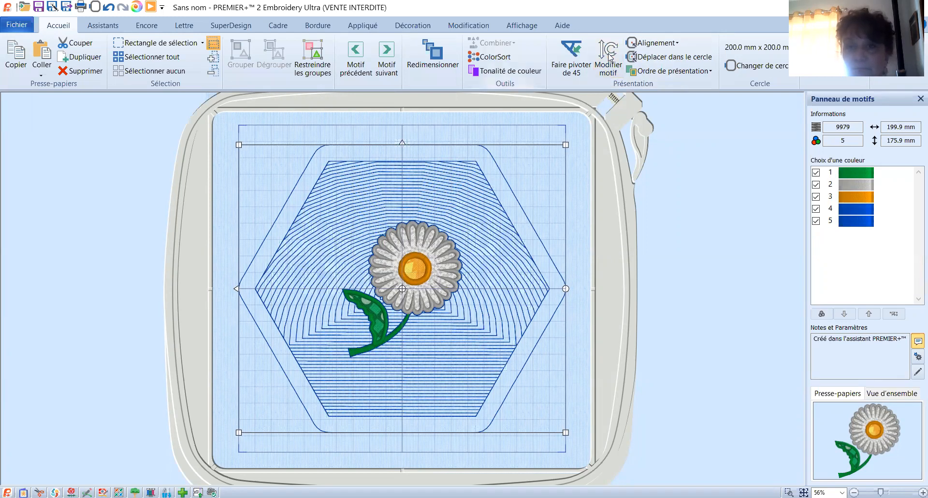